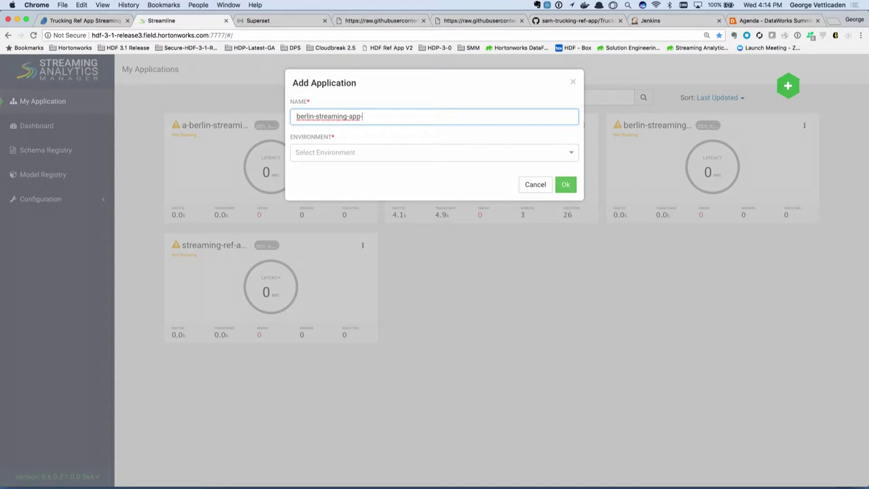
Create a new application named berlin-streaming-app-5 in the Dev_AUTOCREATED environment
{"action": "type", "text": "5"}
{"action": "left_click", "coordinate": [417, 152]}
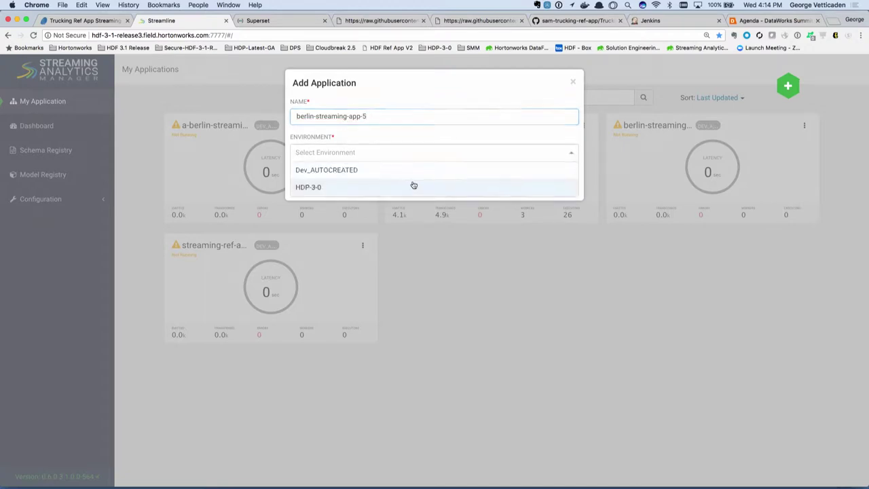
{"action": "left_click", "coordinate": [403, 171]}
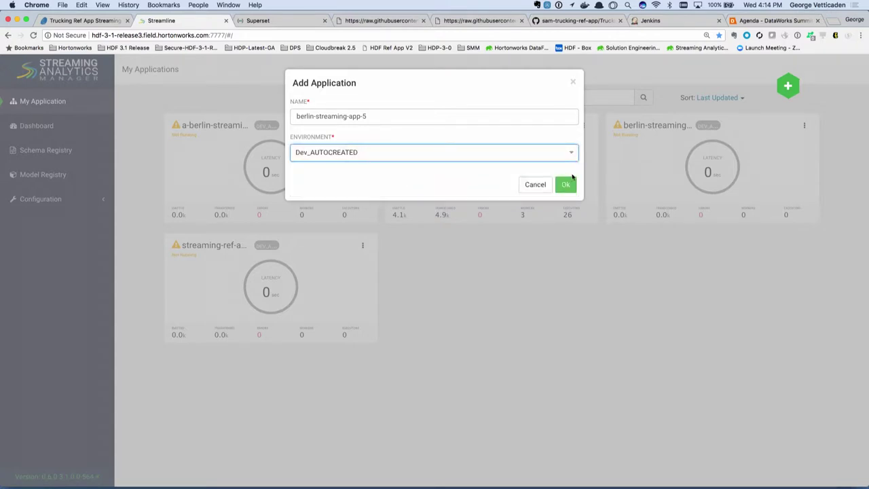
{"action": "left_click", "coordinate": [566, 186]}
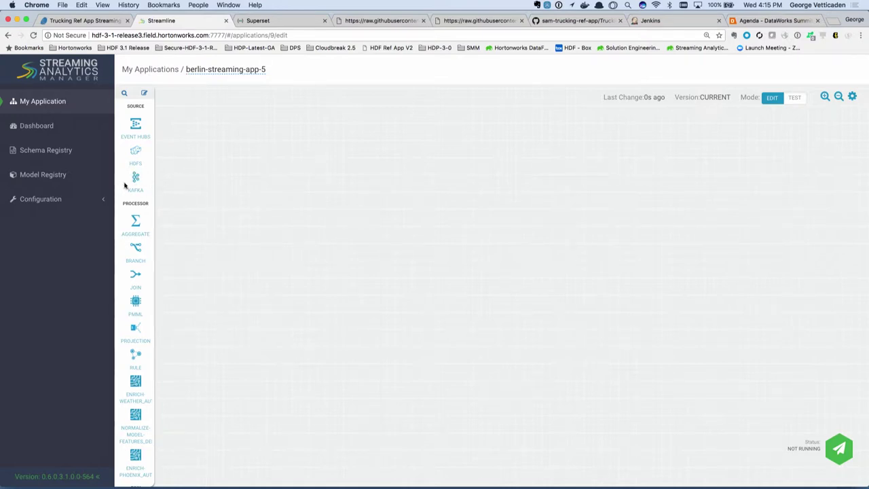
Reload the application editor, add a Kafka source to the canvas and name it GeoStream
{"action": "left_click", "coordinate": [33, 35]}
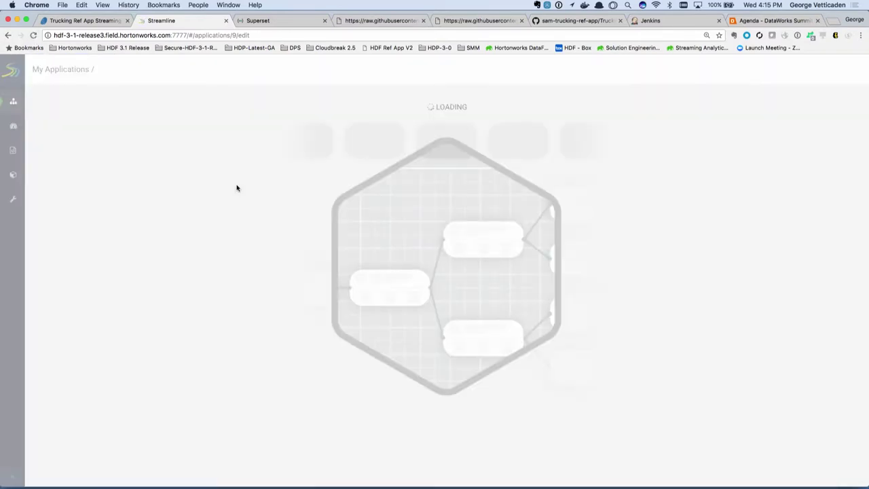
{"action": "key", "text": "super+equal"}
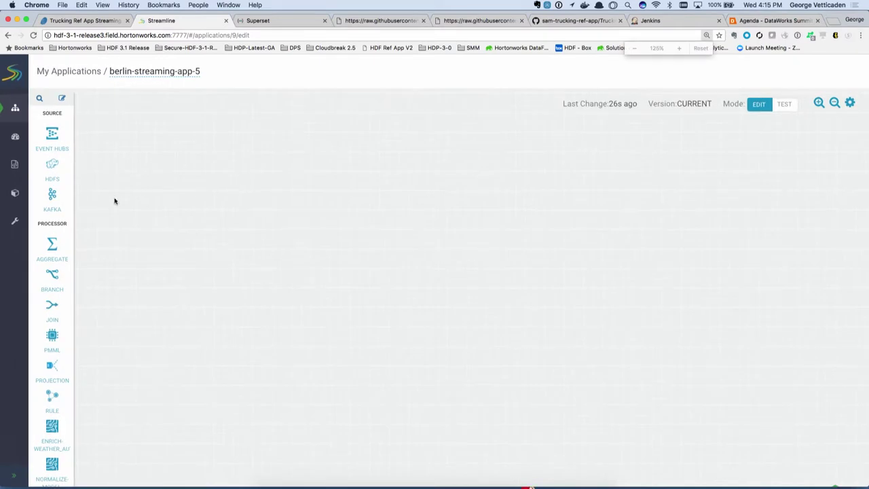
{"action": "left_click_drag", "start_coordinate": [52, 195], "coordinate": [157, 184]}
{"action": "double_click", "coordinate": [157, 184]}
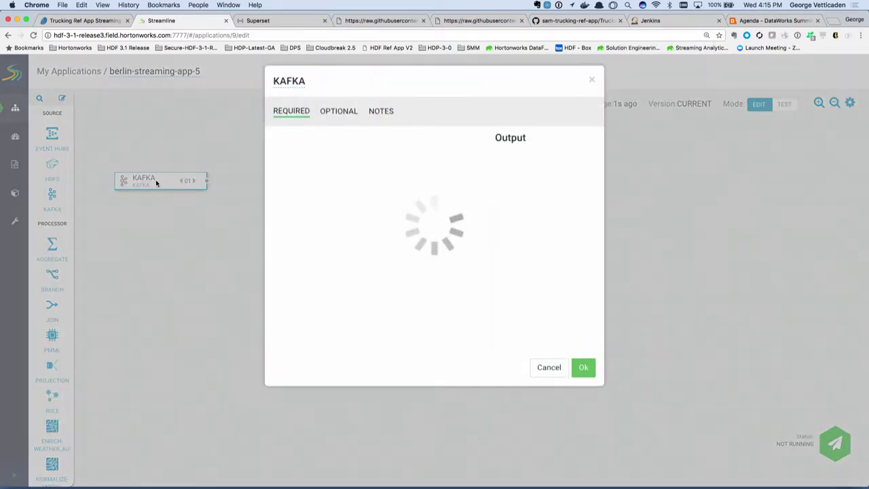
{"action": "double_click", "coordinate": [294, 86]}
{"action": "type", "text": "GeoStream"}
Configure GeoStream with the PLAINTEXT security protocol, Kafka topic truck_events_avro and reader schema version 1
{"action": "left_click", "coordinate": [296, 212]}
{"action": "left_click", "coordinate": [297, 225]}
{"action": "left_click", "coordinate": [303, 290]}
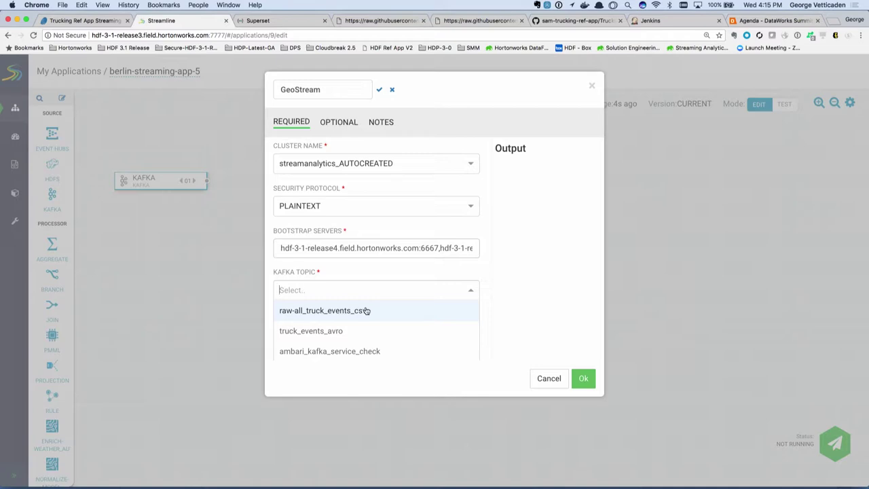
{"action": "left_click", "coordinate": [342, 334]}
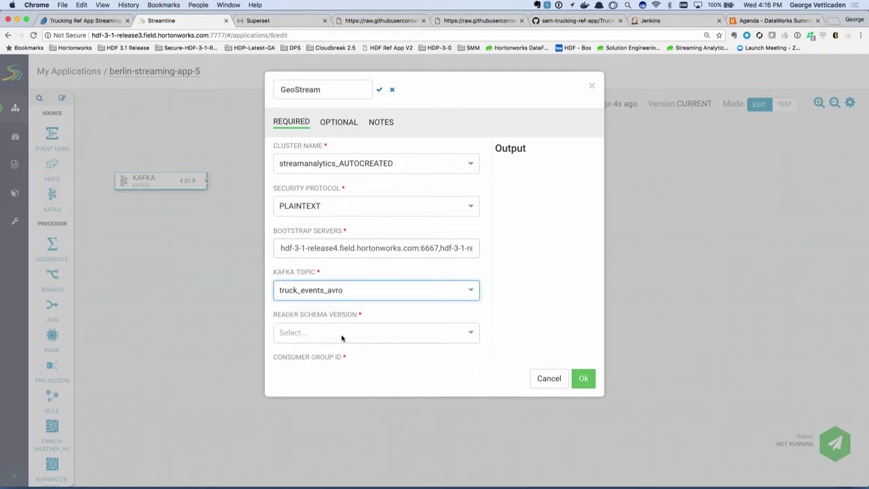
{"action": "left_click", "coordinate": [342, 335]}
{"action": "left_click", "coordinate": [341, 353]}
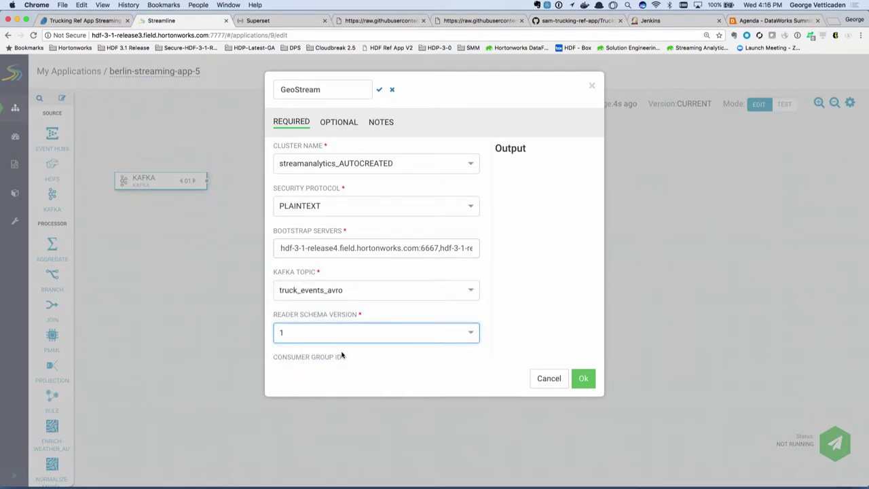
Set GeoStream's consumer group ID to berlin-geo-5 and save the source's configuration
{"action": "scroll", "coordinate": [519, 252], "scroll_direction": "down", "scroll_amount": 3}
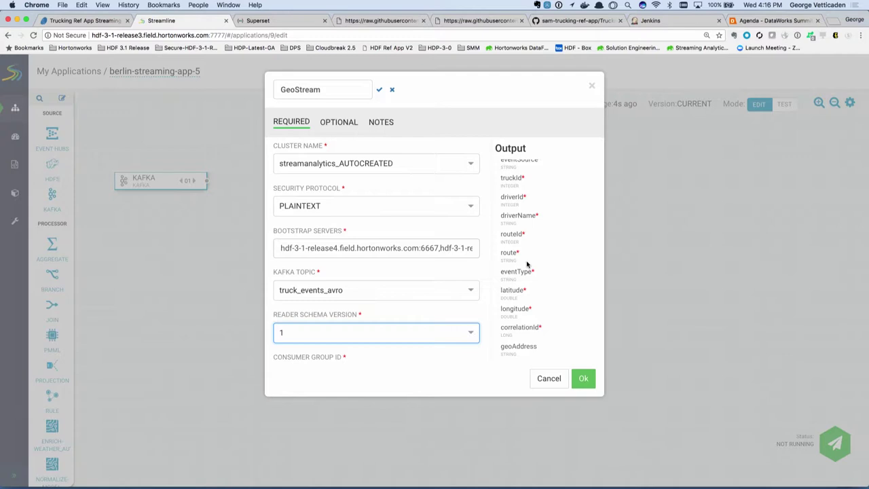
{"action": "scroll", "coordinate": [479, 264], "scroll_direction": "down", "scroll_amount": 1}
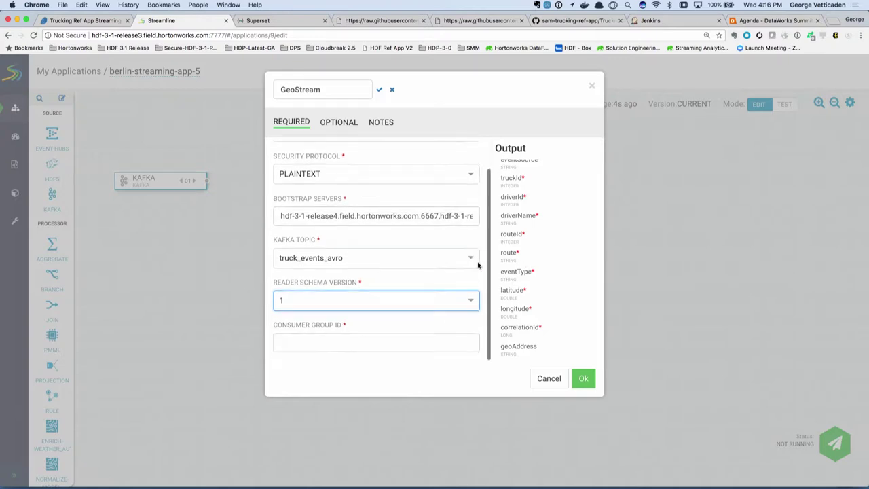
{"action": "left_click", "coordinate": [364, 345]}
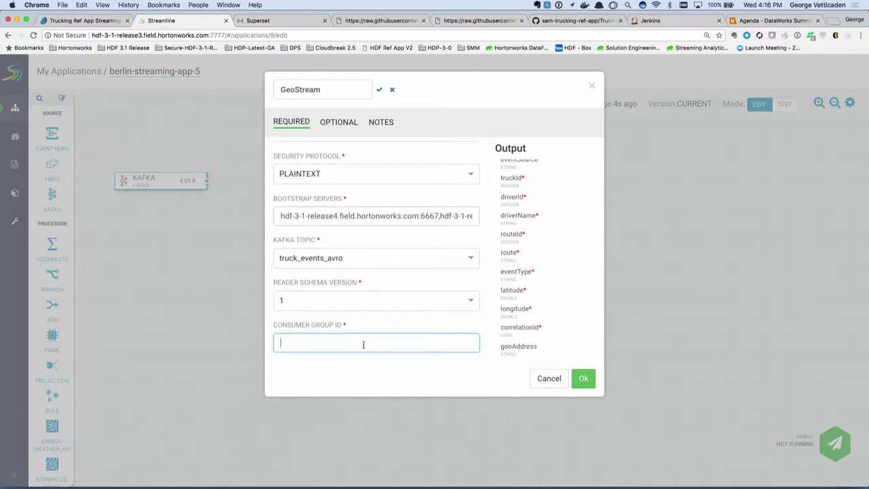
{"action": "type", "text": "berlin-g"}
{"action": "type", "text": "eo-"}
{"action": "type", "text": "5"}
{"action": "left_click", "coordinate": [583, 378]}
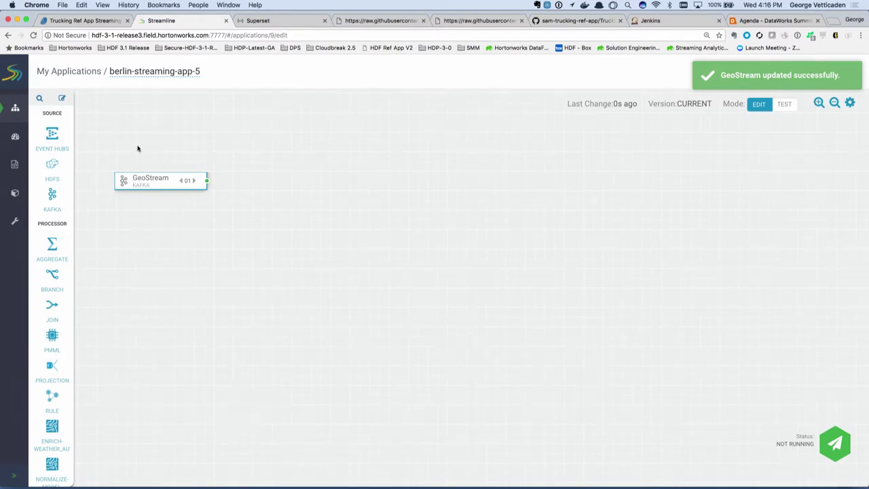
Find the Kafka source component, add a second one below GeoStream and name it SpeedStream
{"action": "left_click", "coordinate": [40, 100]}
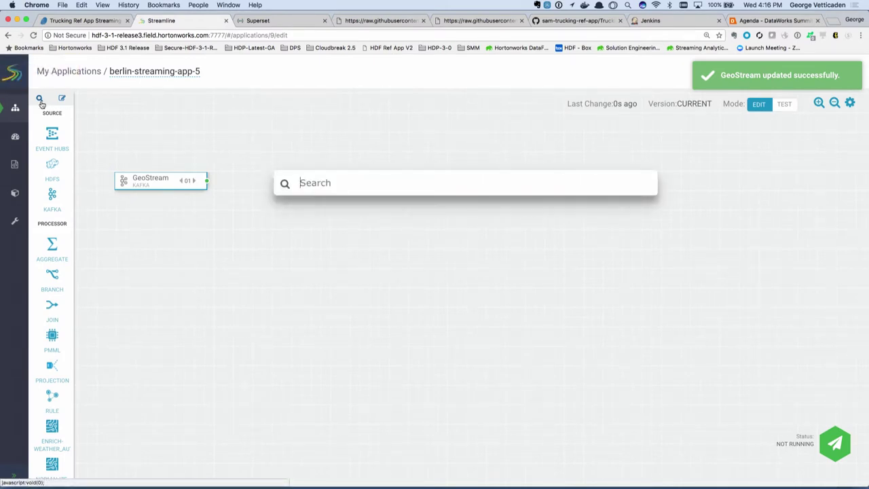
{"action": "type", "text": "kafk"}
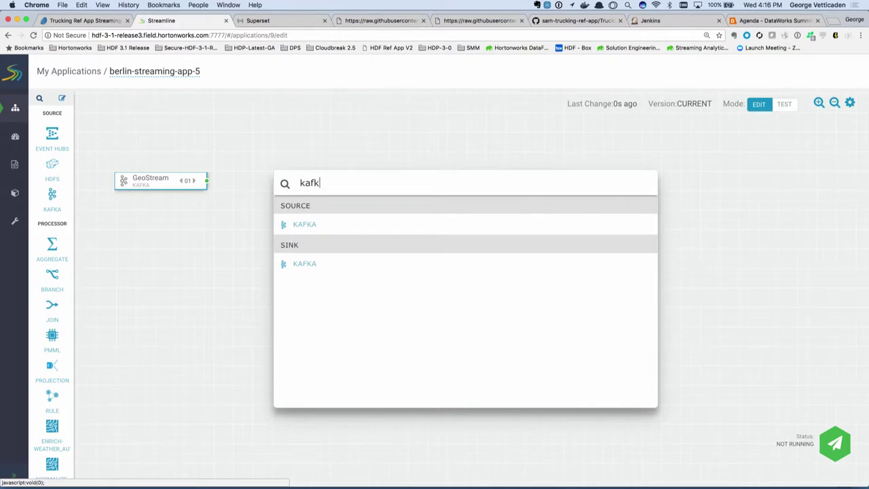
{"action": "key", "text": "Return"}
{"action": "left_click_drag", "start_coordinate": [136, 197], "coordinate": [152, 228]}
{"action": "double_click", "coordinate": [152, 225]}
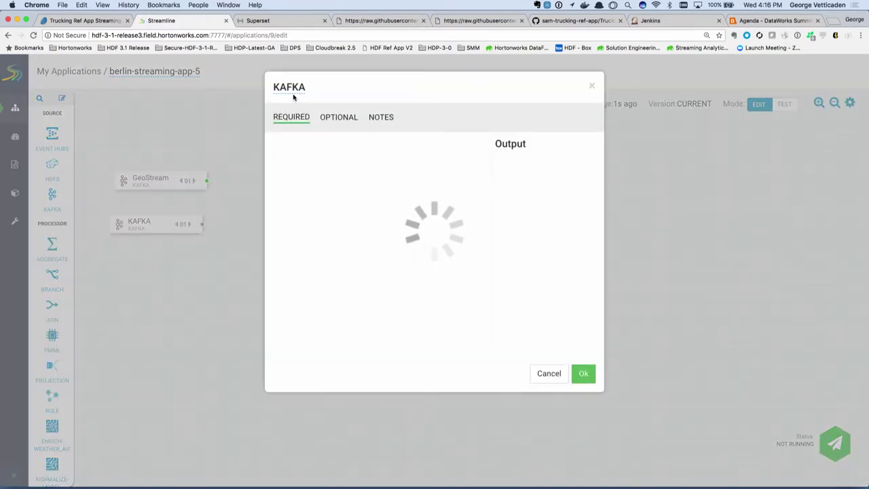
{"action": "left_click", "coordinate": [290, 94]}
{"action": "type", "text": "Spe"}
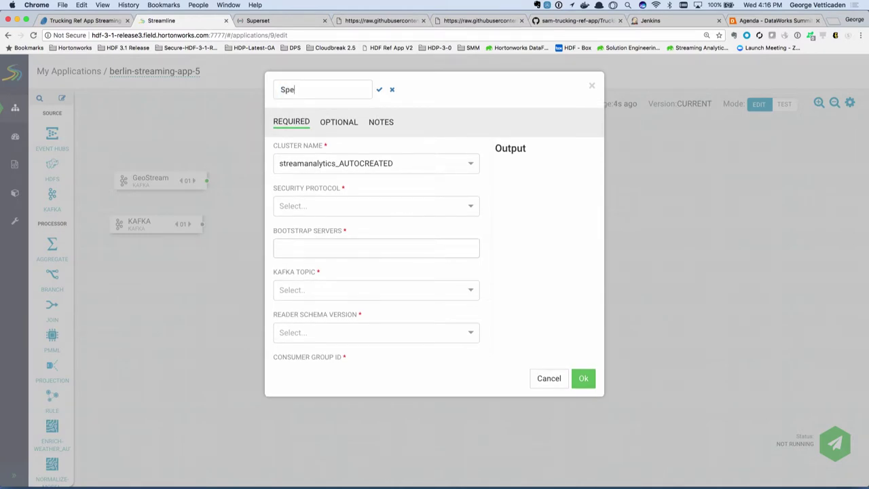
{"action": "type", "text": "edStream"}
Configure SpeedStream with the PLAINTEXT security protocol, Kafka topic truck_speed_events_avro and reader schema version 1
{"action": "left_click", "coordinate": [308, 206]}
{"action": "left_click", "coordinate": [308, 227]}
{"action": "left_click", "coordinate": [310, 290]}
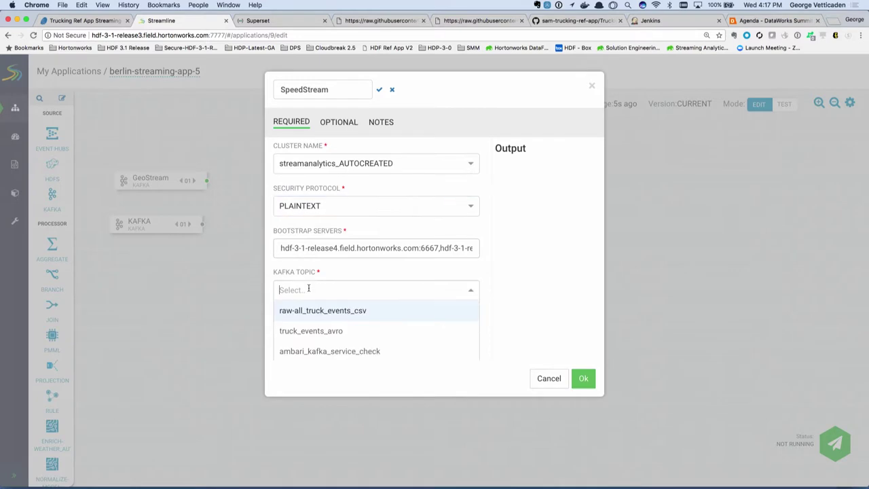
{"action": "scroll", "coordinate": [323, 328], "scroll_direction": "down", "scroll_amount": 5}
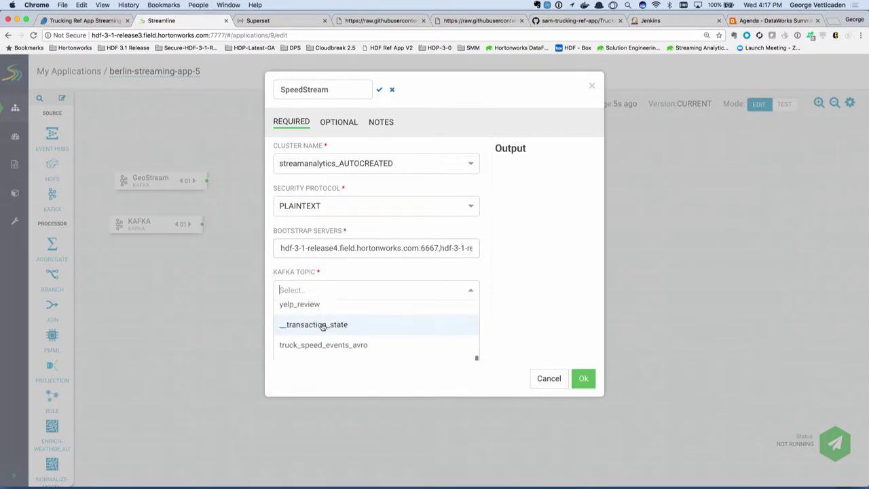
{"action": "left_click", "coordinate": [323, 341]}
{"action": "left_click", "coordinate": [322, 338]}
{"action": "left_click", "coordinate": [321, 354]}
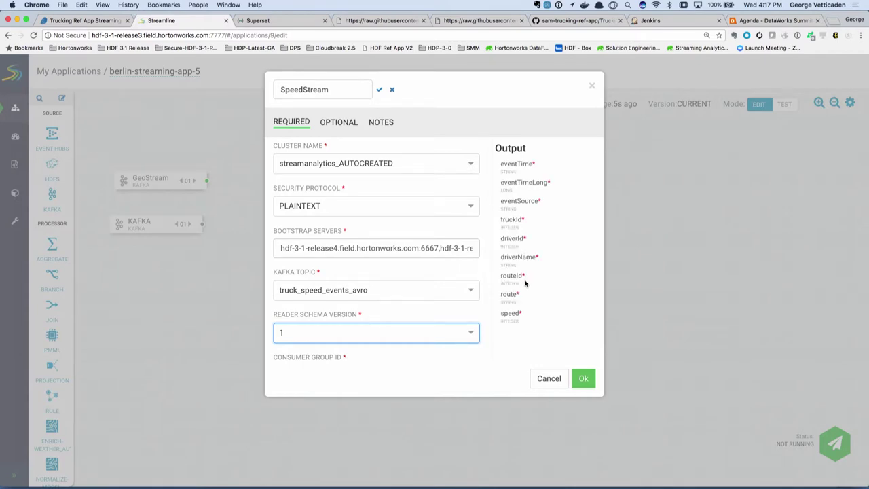
Set SpeedStream's consumer group ID to berlin-speed-3 and save the source's configuration
{"action": "left_click_drag", "start_coordinate": [521, 321], "coordinate": [506, 275]}
{"action": "left_click", "coordinate": [433, 354]}
{"action": "scroll", "coordinate": [432, 353], "scroll_direction": "down", "scroll_amount": 1}
{"action": "left_click", "coordinate": [340, 345]}
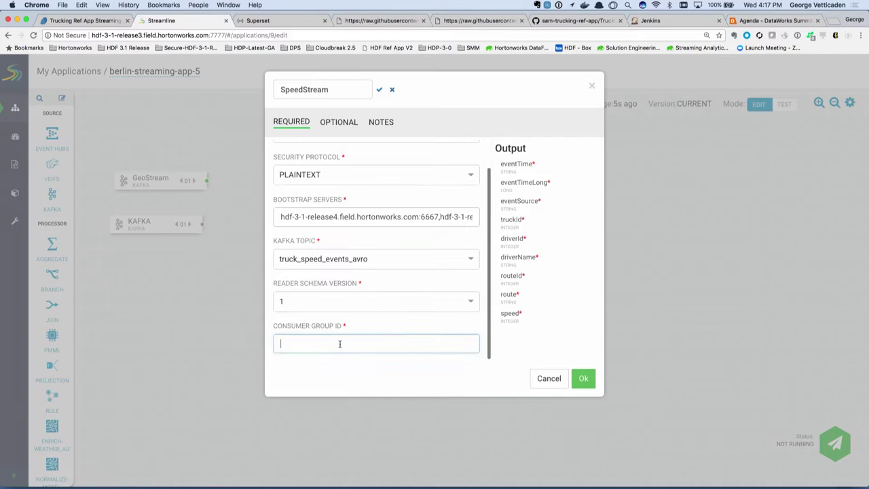
{"action": "type", "text": "berlin"}
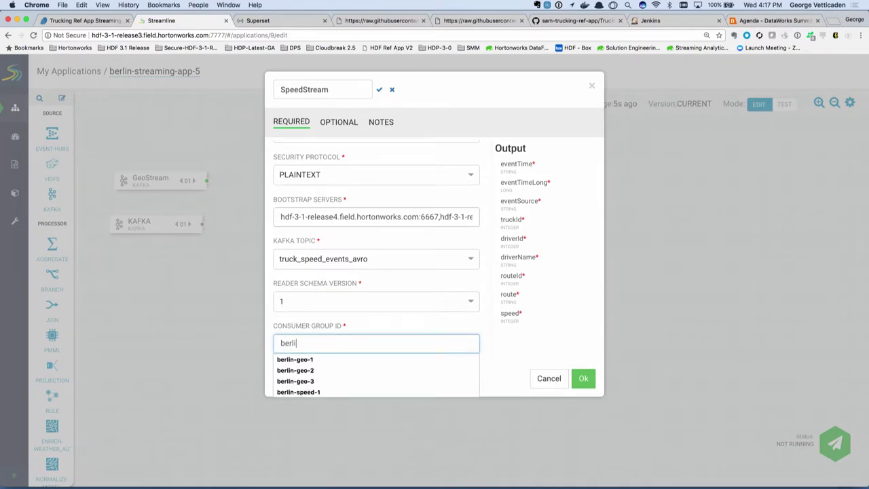
{"action": "key", "text": "Down"}
{"action": "key", "text": "Down"}
{"action": "key", "text": "Down"}
{"action": "key", "text": "Down"}
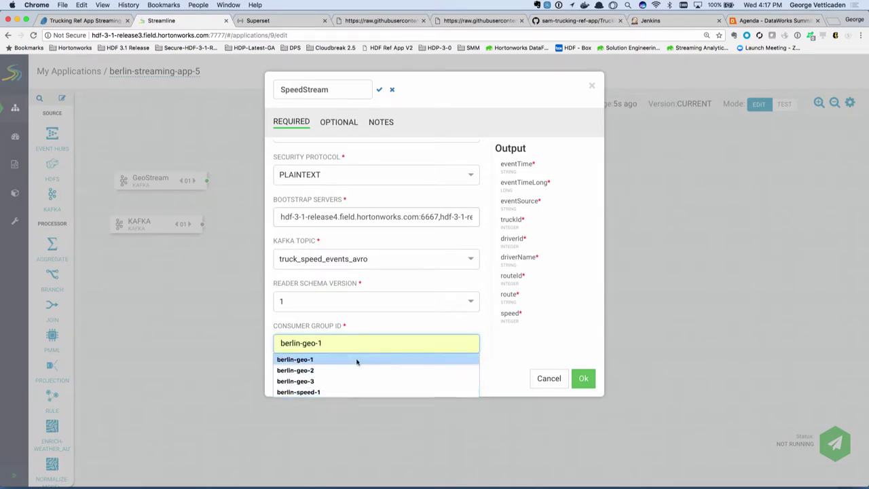
{"action": "left_click", "coordinate": [334, 391]}
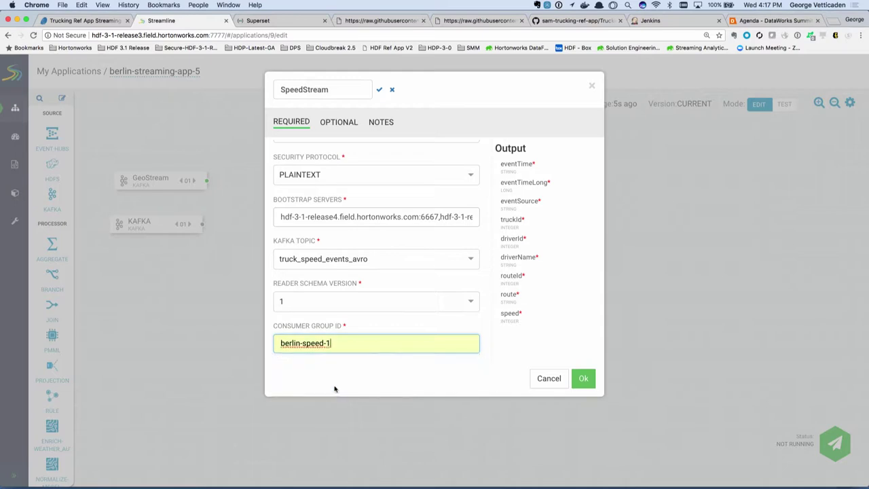
{"action": "left_click", "coordinate": [337, 350]}
{"action": "key", "text": "BackSpace"}
{"action": "type", "text": "3"}
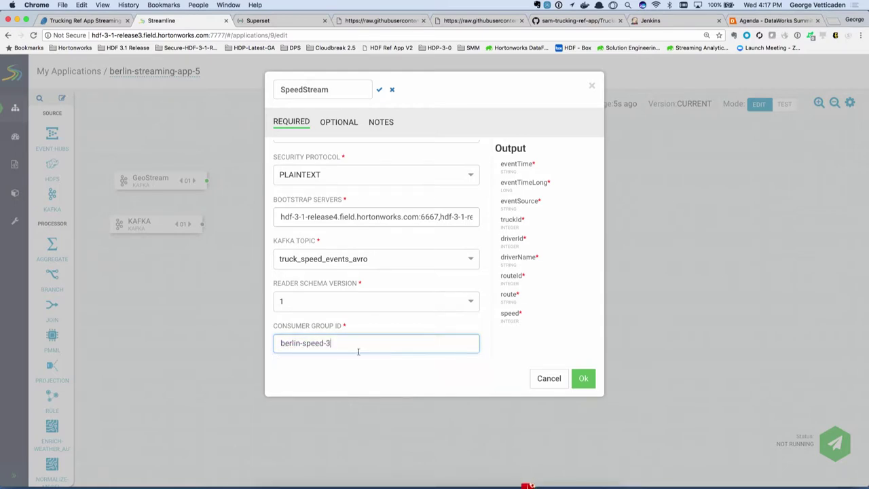
{"action": "left_click", "coordinate": [584, 378]}
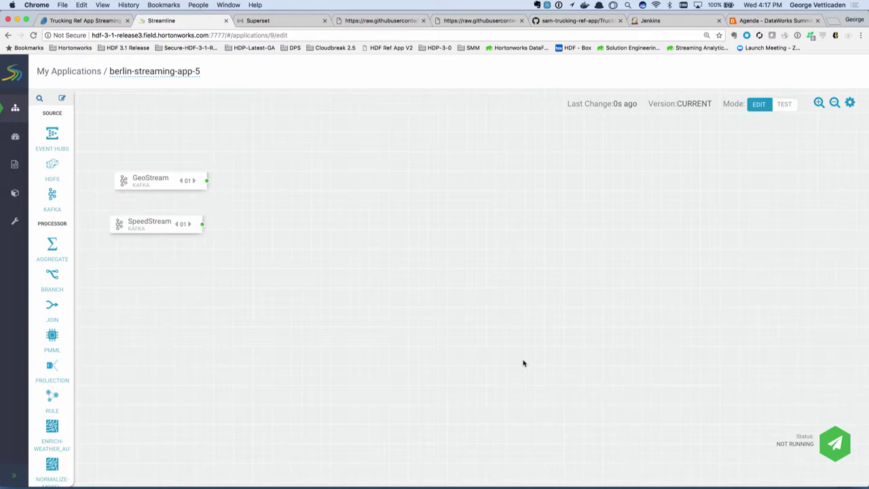
Align GeoStream above SpeedStream and add a Join processor to the right of the two sources
{"action": "left_click_drag", "start_coordinate": [161, 179], "coordinate": [156, 174]}
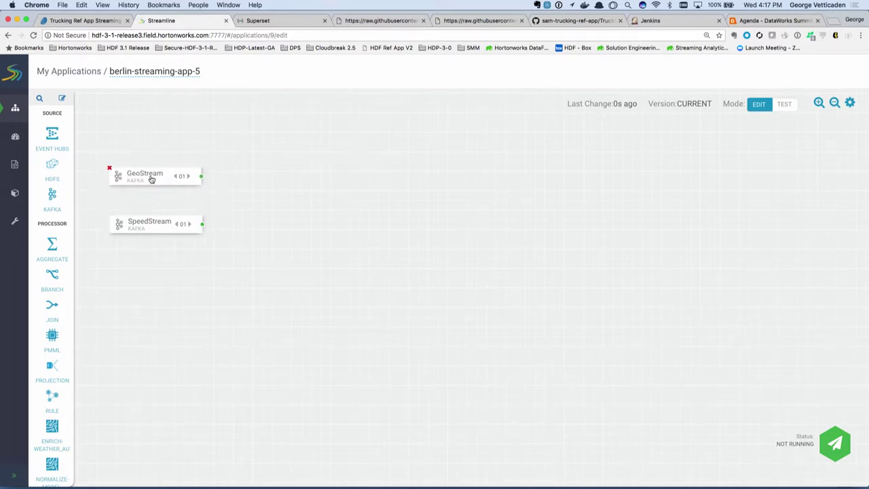
{"action": "left_click", "coordinate": [39, 99]}
{"action": "type", "text": "join"}
{"action": "key", "text": "Down"}
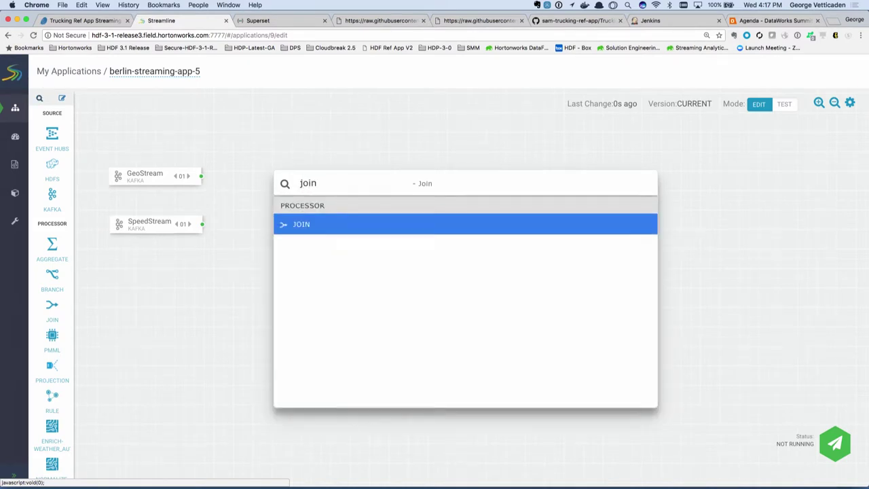
{"action": "key", "text": "Return"}
{"action": "left_click", "coordinate": [258, 201]}
Connect the GeoStream and SpeedStream outputs to the Join processor and position it midway to their right
{"action": "left_click_drag", "start_coordinate": [258, 202], "coordinate": [261, 203]}
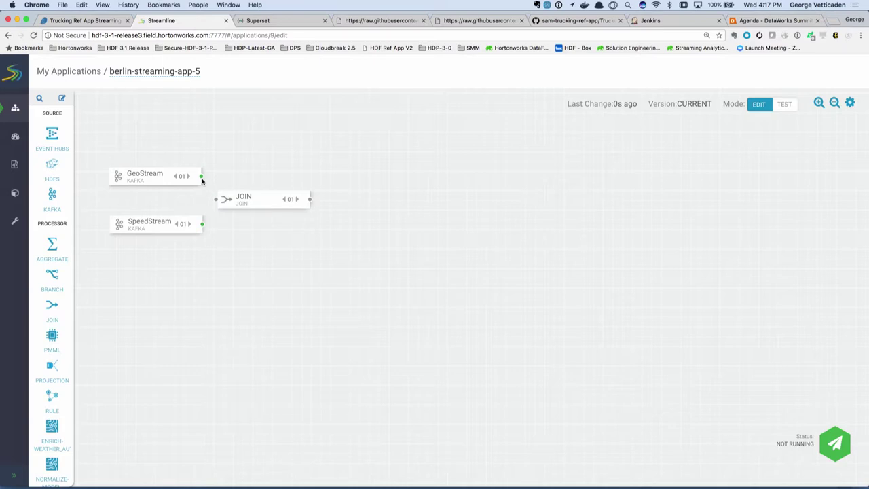
{"action": "left_click_drag", "start_coordinate": [202, 177], "coordinate": [232, 198]}
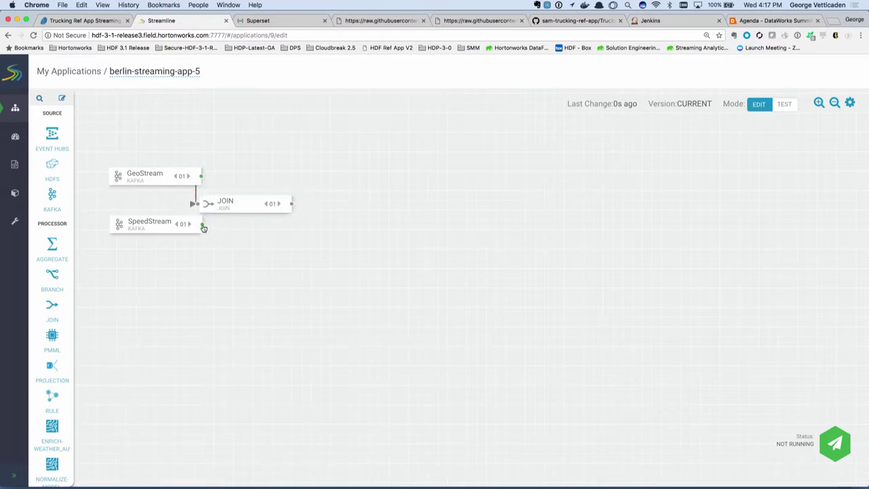
{"action": "left_click_drag", "start_coordinate": [229, 208], "coordinate": [282, 202]}
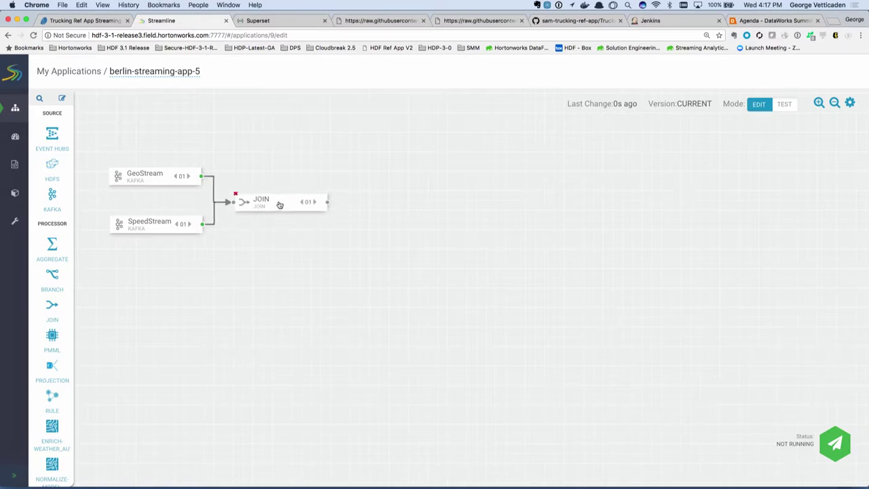
Open the Join processor's configuration and select kafka_stream_136 as the first stream with driverId as its join field
{"action": "double_click", "coordinate": [281, 202]}
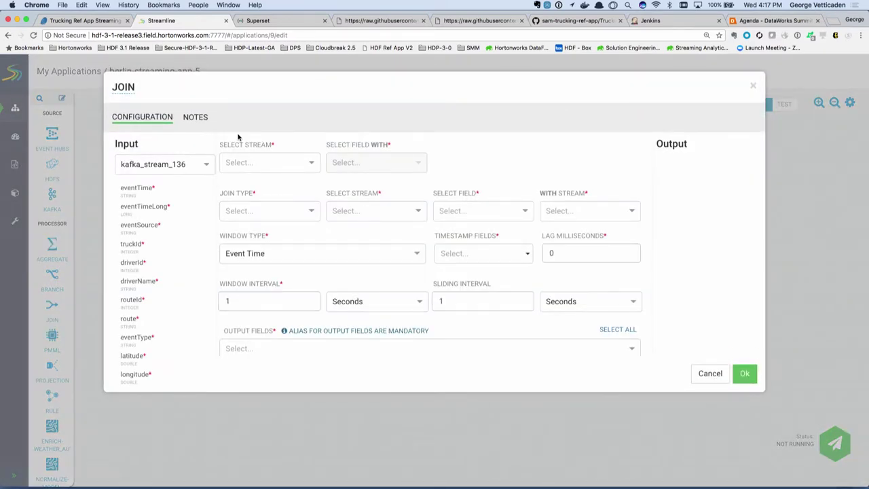
{"action": "left_click", "coordinate": [247, 161]}
{"action": "left_click", "coordinate": [253, 185]}
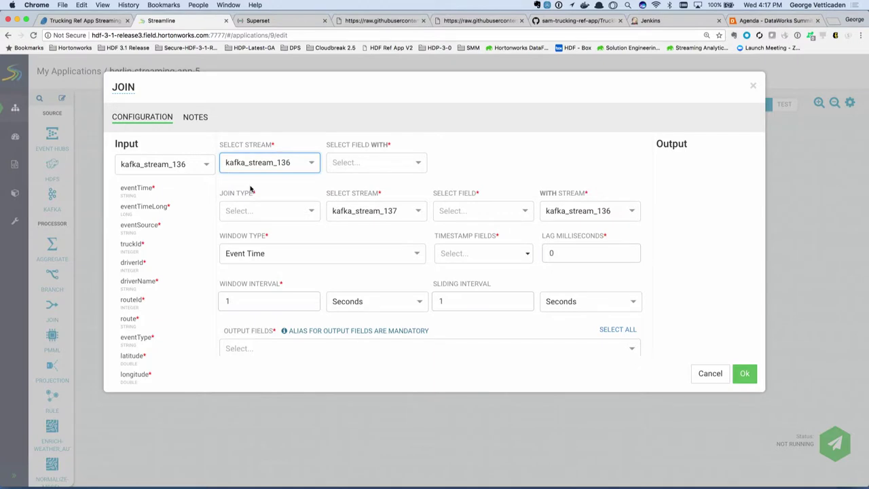
{"action": "left_click", "coordinate": [347, 167]}
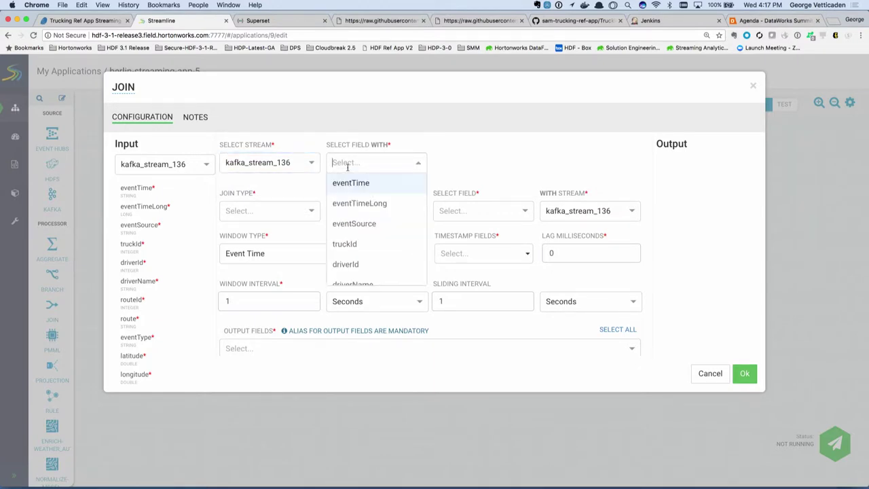
{"action": "type", "text": "driver"}
{"action": "key", "text": "Return"}
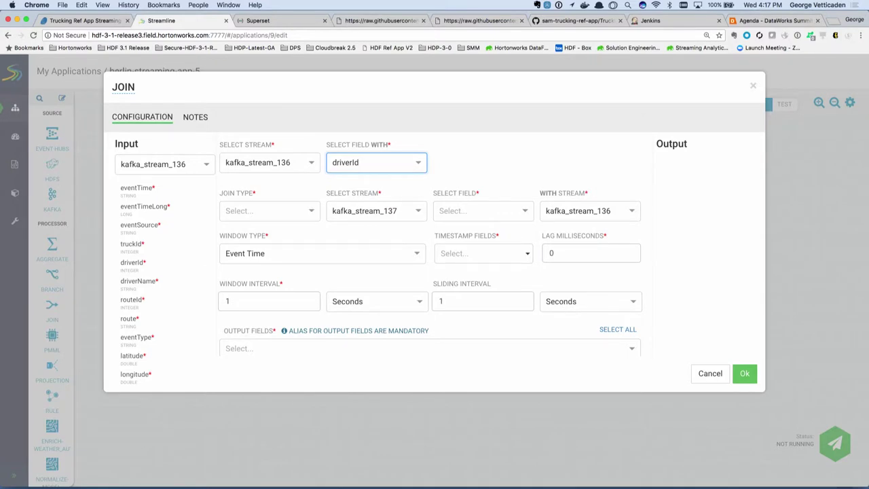
Set an INNER join to kafka_stream_137 with driverId as its join field, matched with kafka_stream_136
{"action": "left_click", "coordinate": [276, 210]}
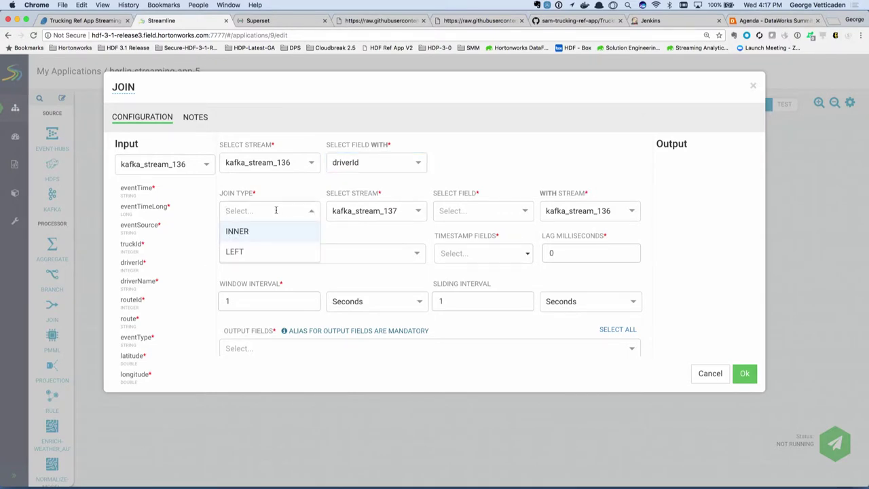
{"action": "left_click", "coordinate": [273, 234]}
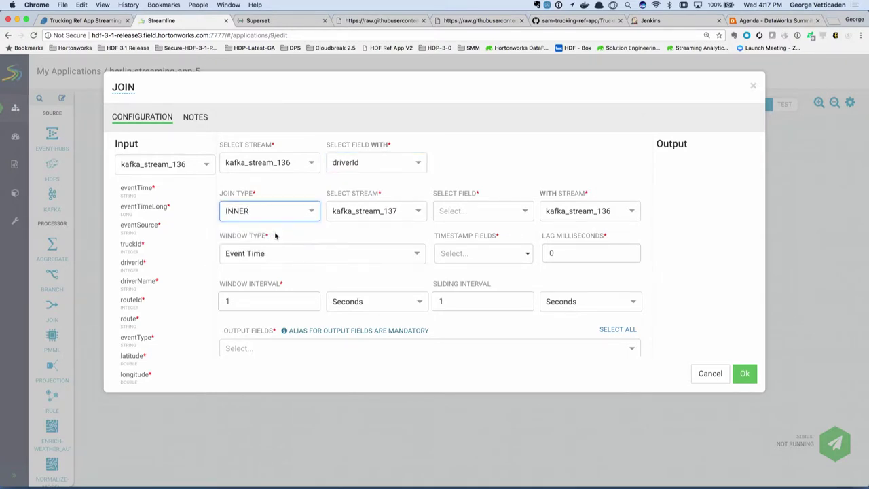
{"action": "left_click", "coordinate": [365, 210]}
{"action": "left_click", "coordinate": [367, 232]}
{"action": "left_click", "coordinate": [450, 211]}
{"action": "type", "text": "driver"}
{"action": "key", "text": "Return"}
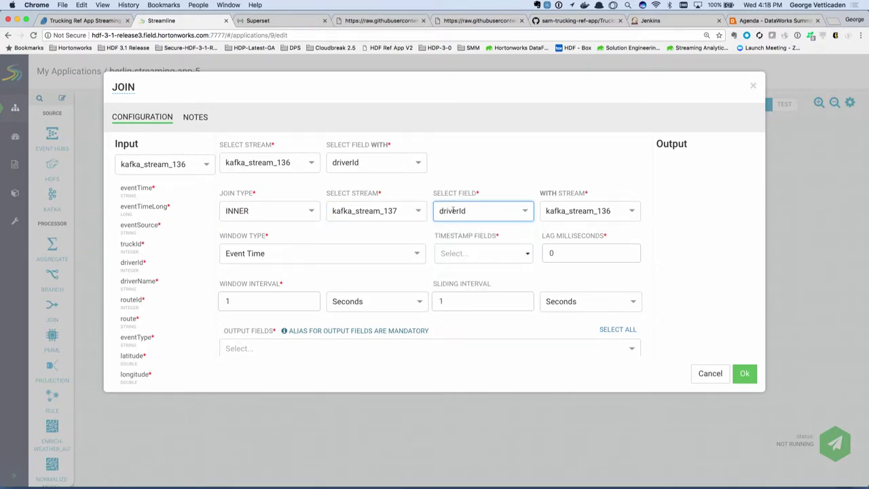
Set the join's window type to Processing Time with a window interval of 2 seconds
{"action": "left_click", "coordinate": [372, 253]}
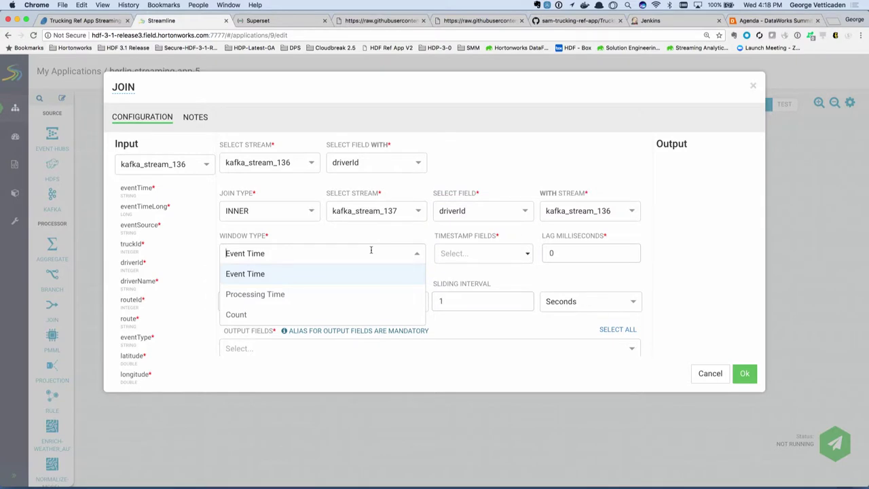
{"action": "left_click", "coordinate": [326, 304]}
{"action": "left_click", "coordinate": [290, 294]}
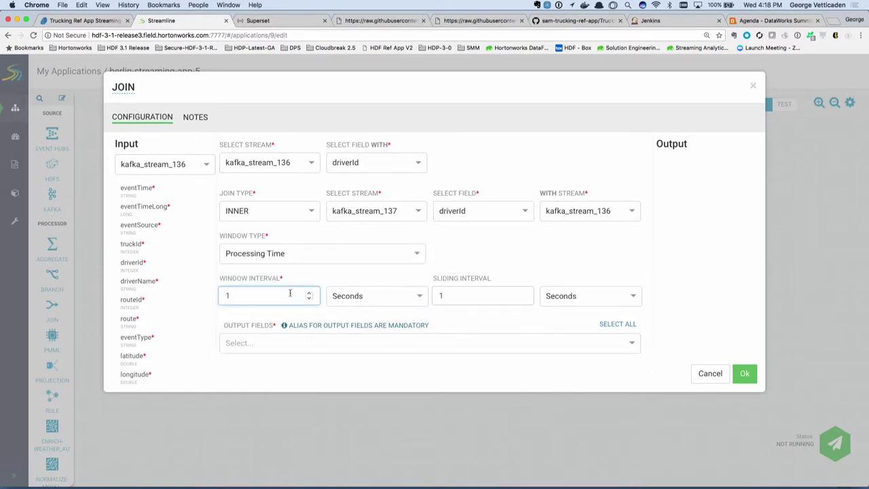
{"action": "key", "text": "BackSpace"}
{"action": "type", "text": "2"}
Select all output fields for the join and remove the duplicate kafka_stream_137 fields, keeping only speed from that stream
{"action": "left_click", "coordinate": [646, 276]}
{"action": "scroll", "coordinate": [649, 277], "scroll_direction": "down", "scroll_amount": 1}
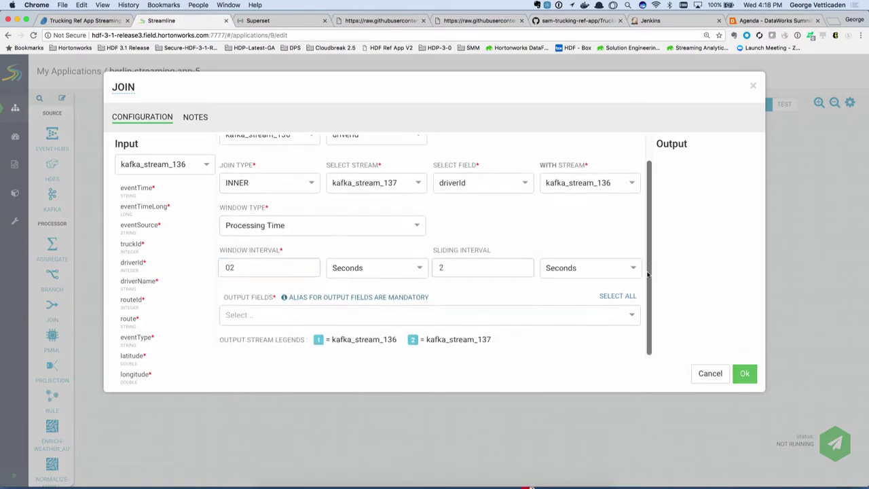
{"action": "left_click", "coordinate": [615, 296]}
{"action": "scroll", "coordinate": [598, 302], "scroll_direction": "down", "scroll_amount": 5}
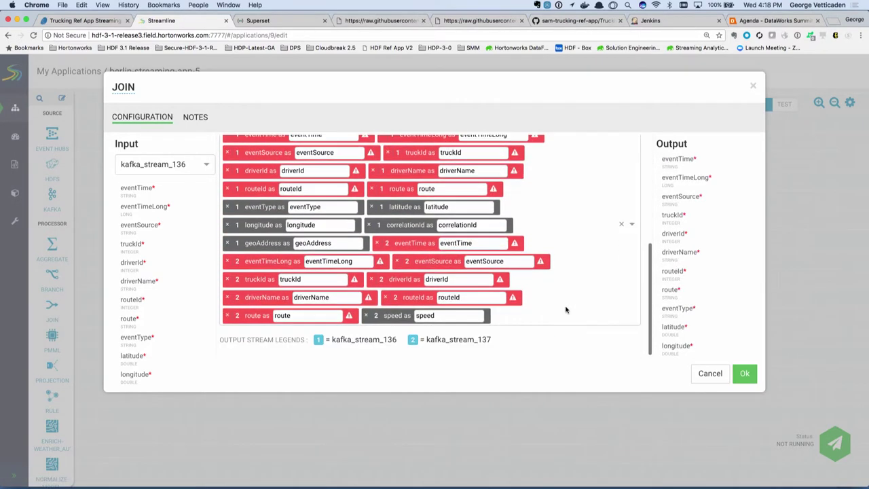
{"action": "left_click", "coordinate": [227, 316]}
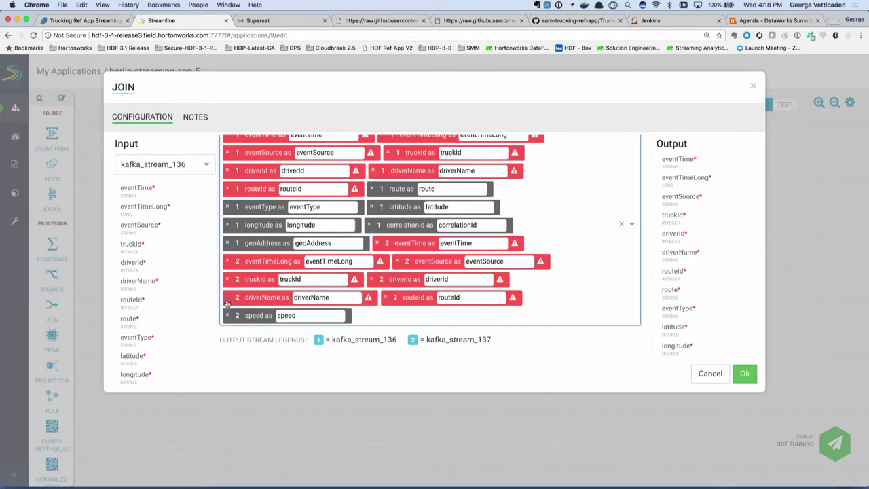
{"action": "left_click", "coordinate": [227, 298]}
{"action": "left_click", "coordinate": [228, 300]}
{"action": "left_click", "coordinate": [228, 300]}
{"action": "left_click", "coordinate": [228, 299]}
{"action": "left_click", "coordinate": [228, 300]}
{"action": "left_click", "coordinate": [227, 315]}
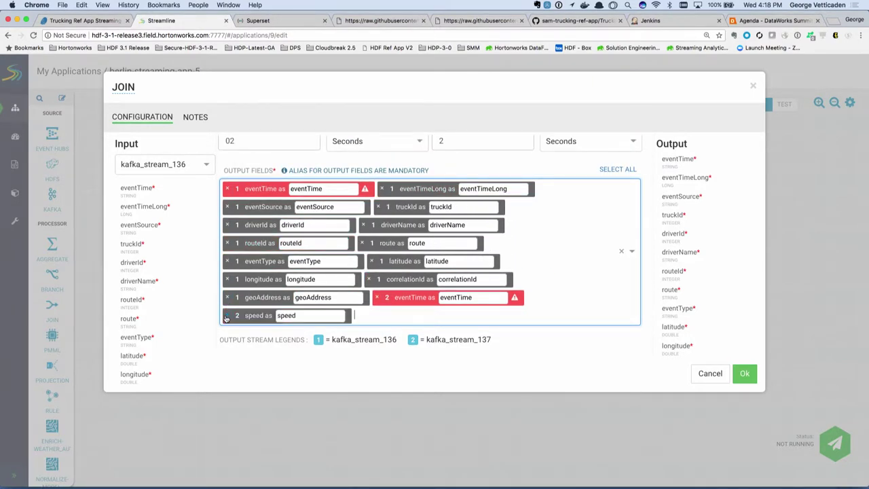
{"action": "left_click", "coordinate": [377, 298]}
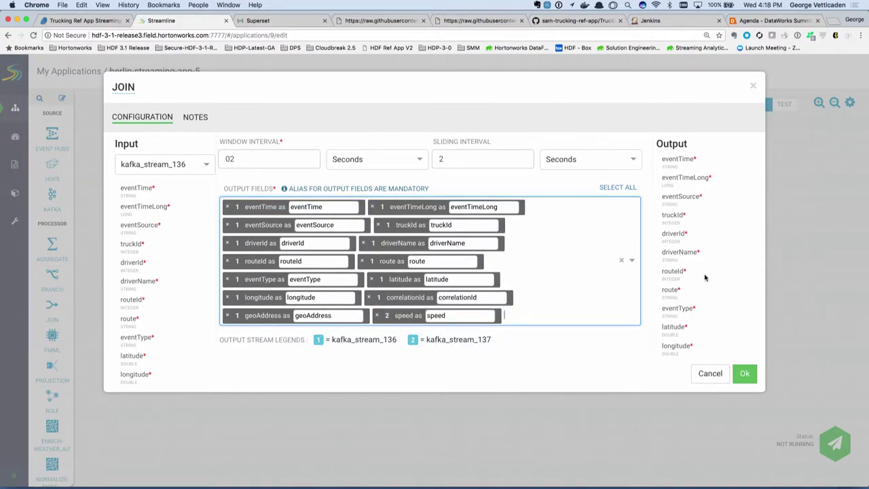
Review the Join processor's output schema and join settings, and save its configuration
{"action": "scroll", "coordinate": [703, 276], "scroll_direction": "down", "scroll_amount": 2}
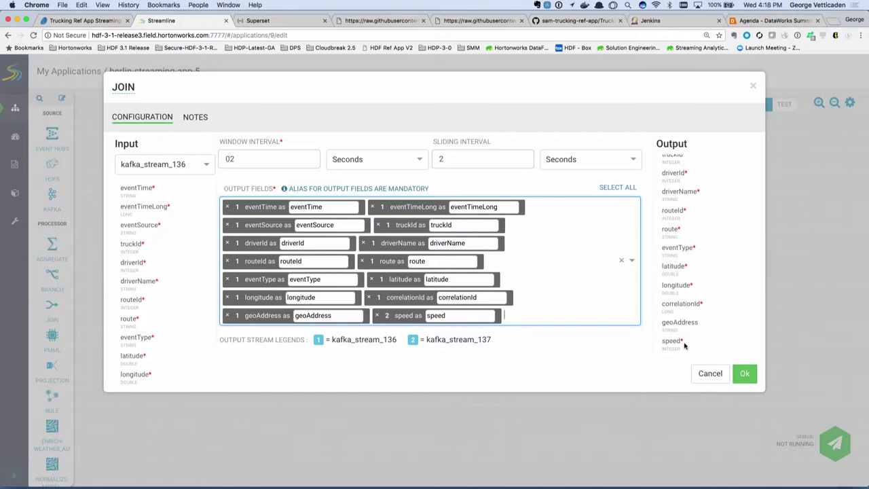
{"action": "scroll", "coordinate": [557, 265], "scroll_direction": "up", "scroll_amount": 3}
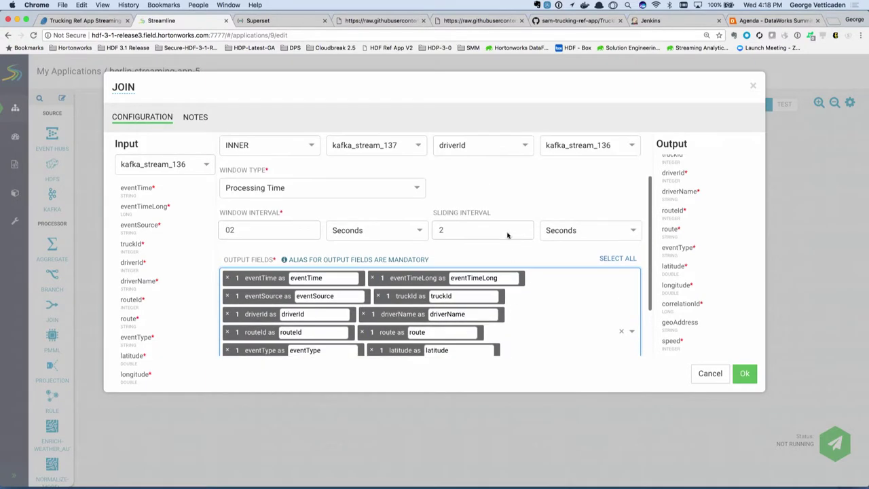
{"action": "scroll", "coordinate": [489, 149], "scroll_direction": "up", "scroll_amount": 3}
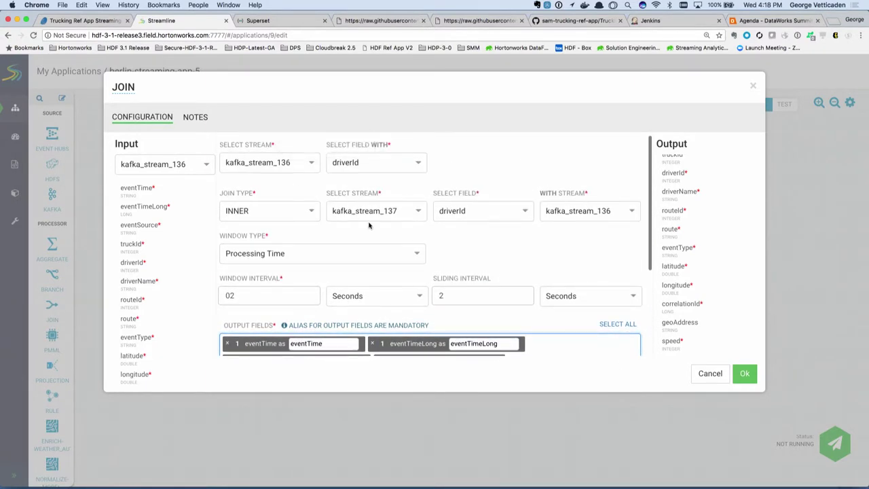
{"action": "scroll", "coordinate": [369, 225], "scroll_direction": "down", "scroll_amount": 6}
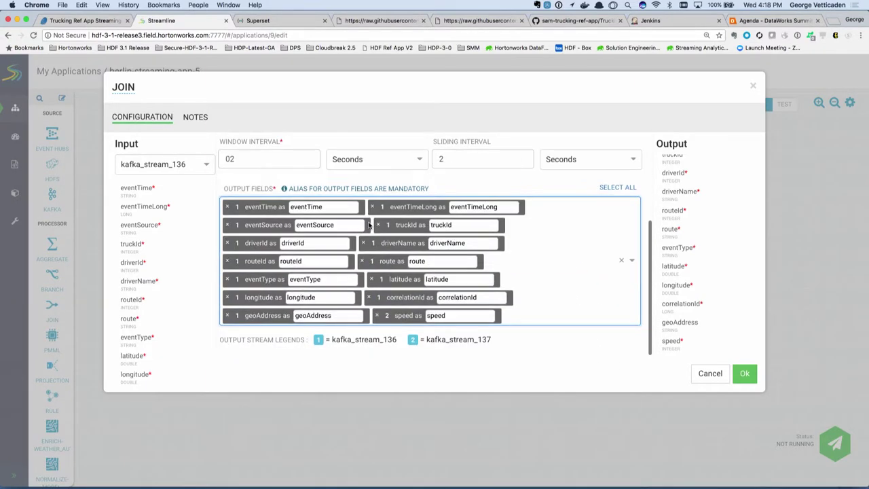
{"action": "left_click", "coordinate": [745, 377]}
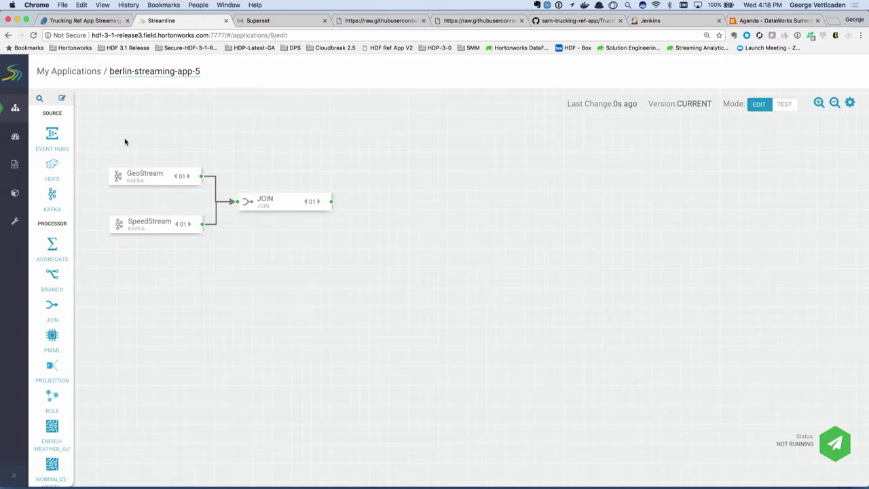
Add a Rule processor to the right of the Join processor and connect the Join output to it
{"action": "left_click", "coordinate": [40, 99]}
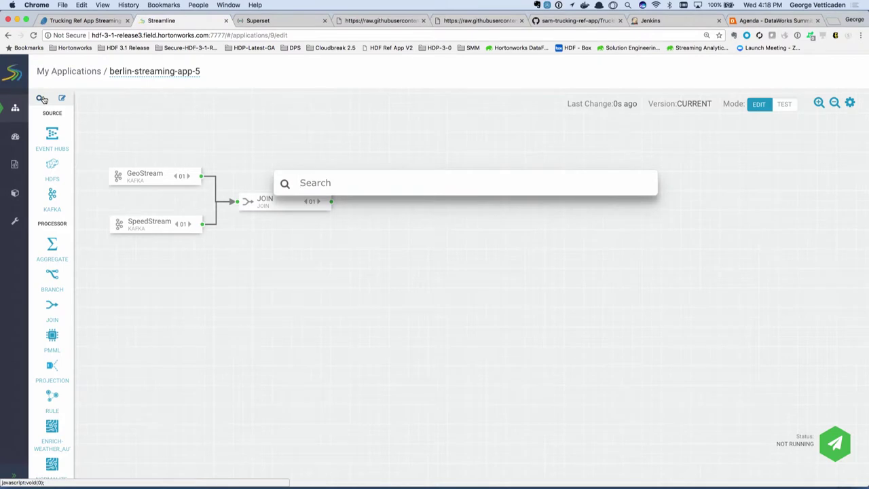
{"action": "type", "text": "rule"}
{"action": "key", "text": "Down"}
{"action": "key", "text": "Return"}
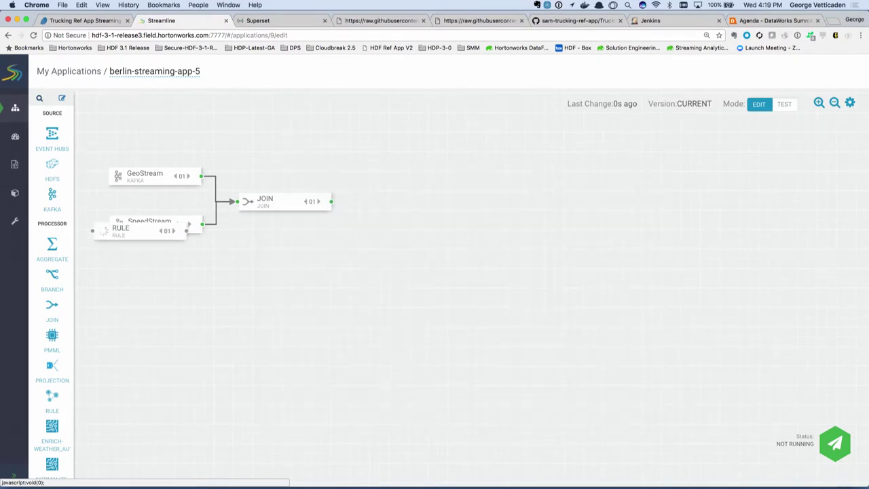
{"action": "left_click_drag", "start_coordinate": [137, 232], "coordinate": [403, 205]}
{"action": "left_click_drag", "start_coordinate": [333, 202], "coordinate": [373, 206]}
Open the Rule processor's configuration and rename it Filter-EventType
{"action": "double_click", "coordinate": [373, 205]}
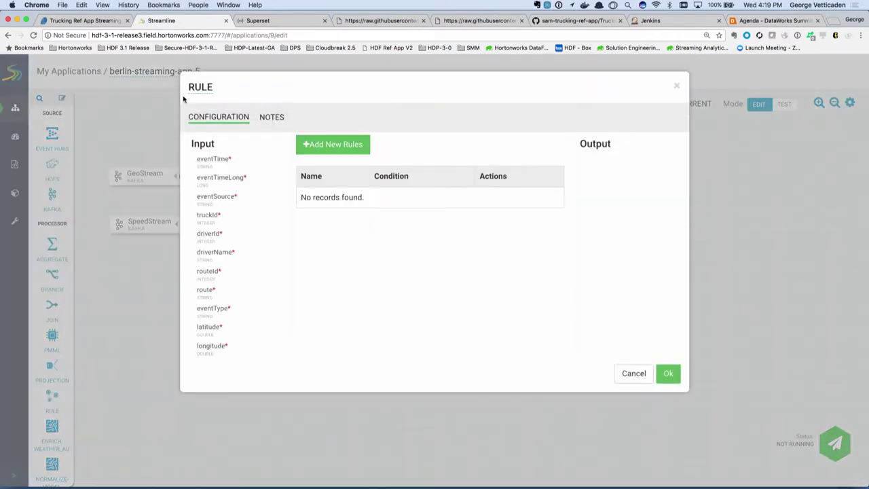
{"action": "left_click", "coordinate": [202, 89]}
{"action": "type", "text": "Filter"}
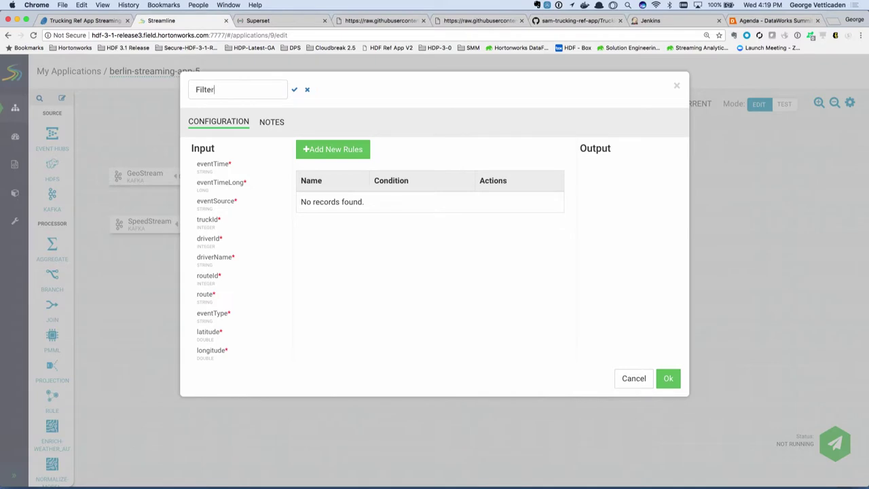
{"action": "type", "text": "-EventType"}
{"action": "left_click", "coordinate": [294, 89]}
Add a new rule named Violation Events with the description "violation events"
{"action": "left_click", "coordinate": [299, 142]}
{"action": "left_click", "coordinate": [289, 133]}
{"action": "type", "text": "V"}
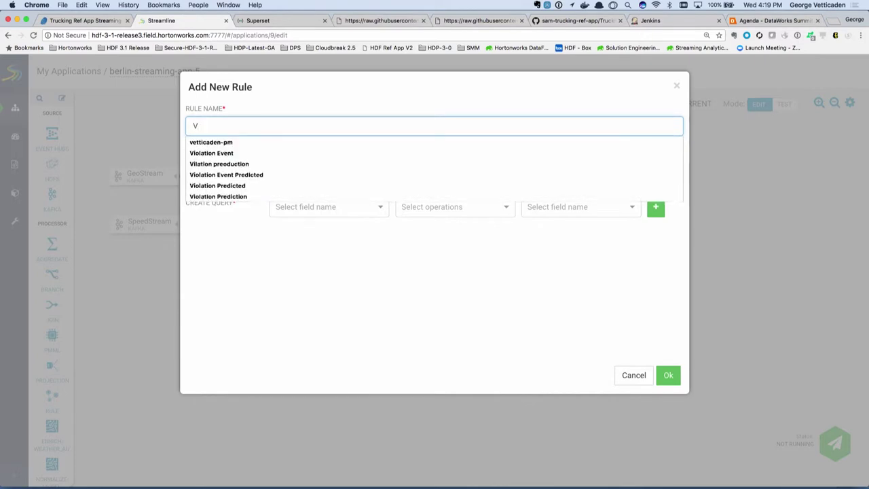
{"action": "type", "text": "iolation Events"}
{"action": "key", "text": "Tab"}
{"action": "type", "text": "violation events"}
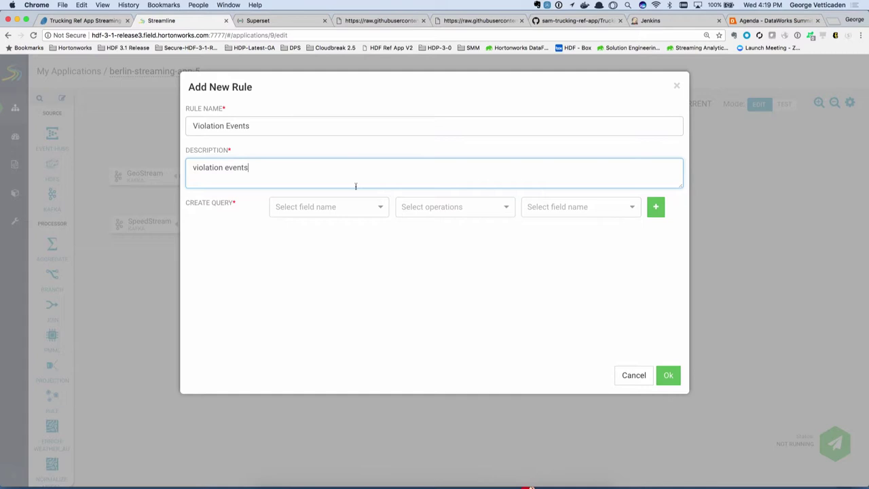
Set the rule's query to eventType NOT_EQUAL 'Normal' and save both the rule and the Filter-EventType processor
{"action": "left_click", "coordinate": [342, 207]}
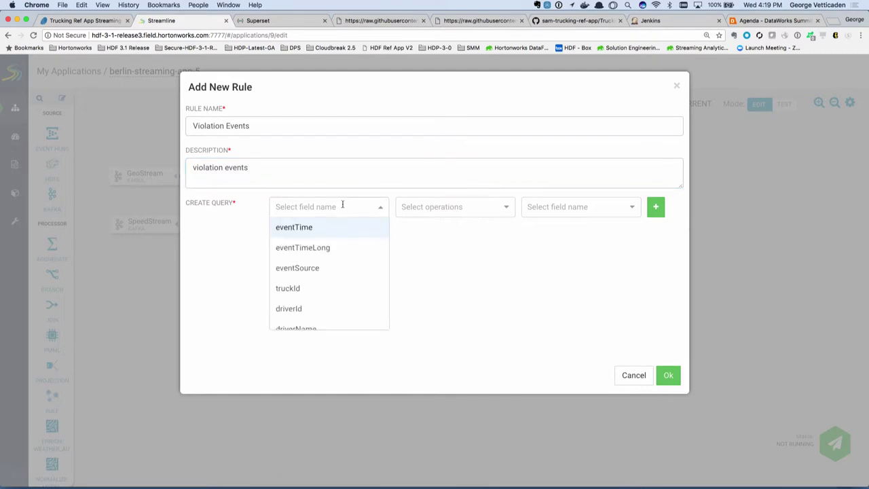
{"action": "type", "text": "even"}
{"action": "left_click", "coordinate": [293, 288]}
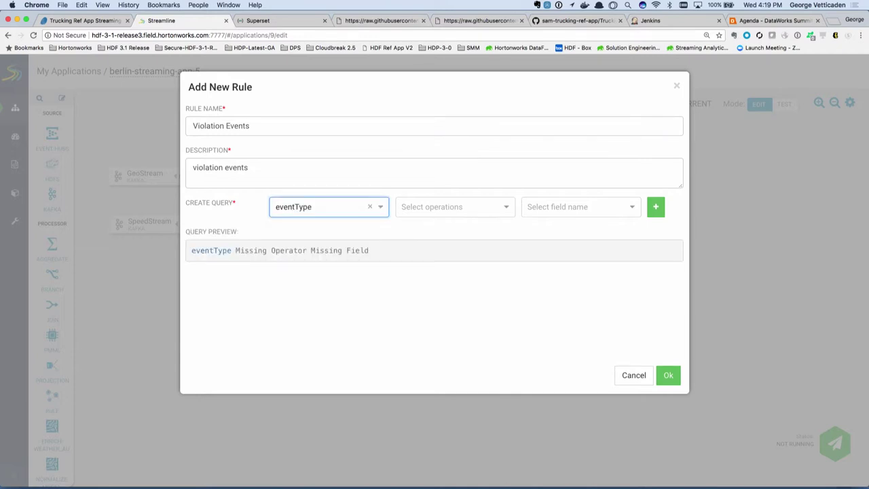
{"action": "left_click", "coordinate": [501, 207]}
{"action": "left_click", "coordinate": [460, 246]}
{"action": "left_click", "coordinate": [556, 205]}
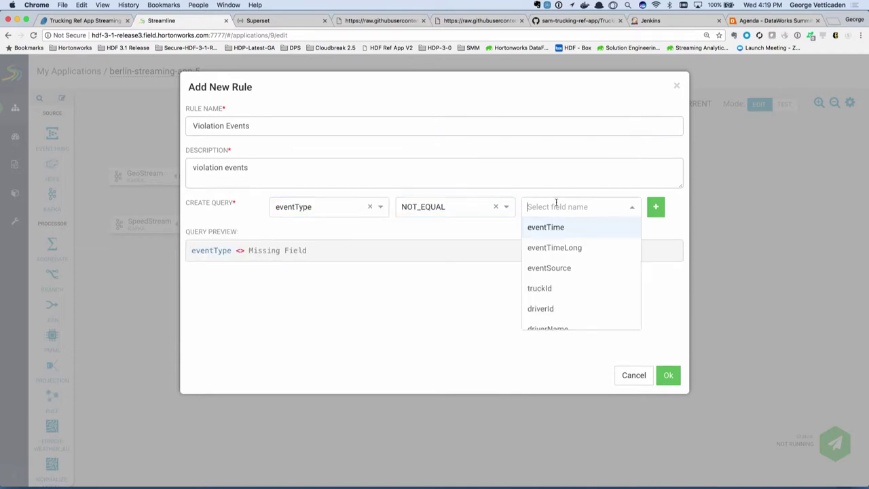
{"action": "type", "text": "'"}
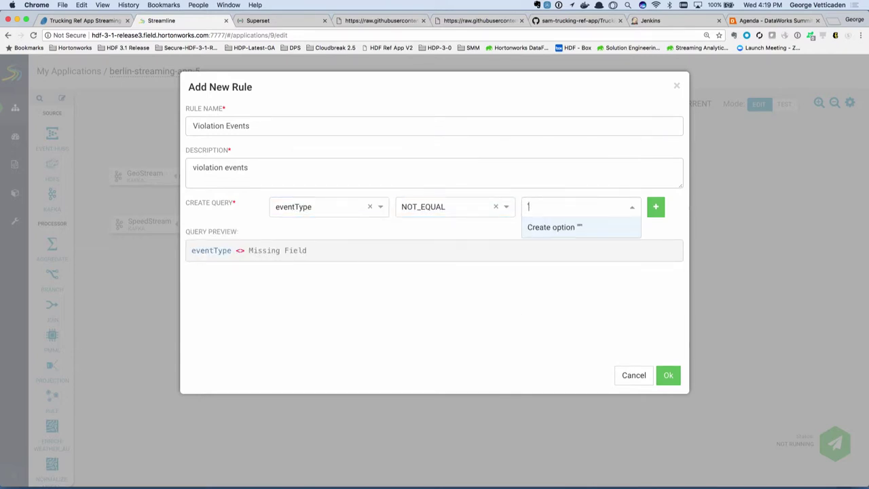
{"action": "type", "text": "Normal"}
{"action": "left_click", "coordinate": [573, 227]}
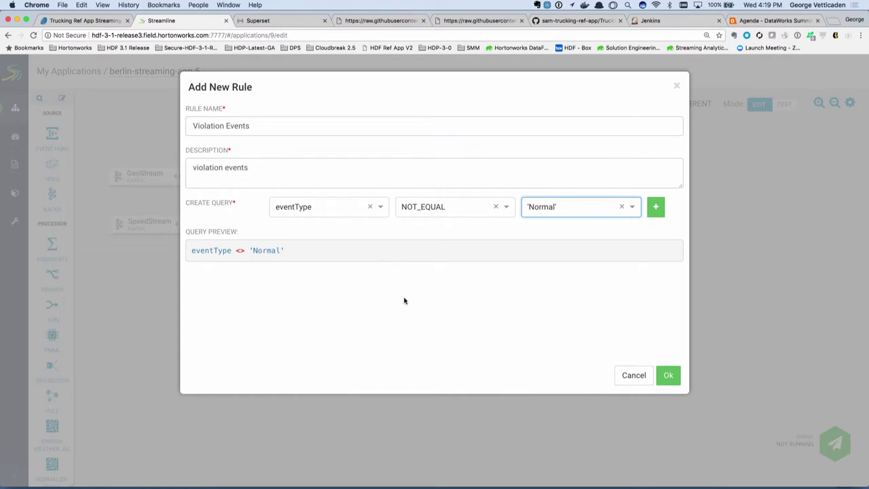
{"action": "left_click", "coordinate": [668, 378]}
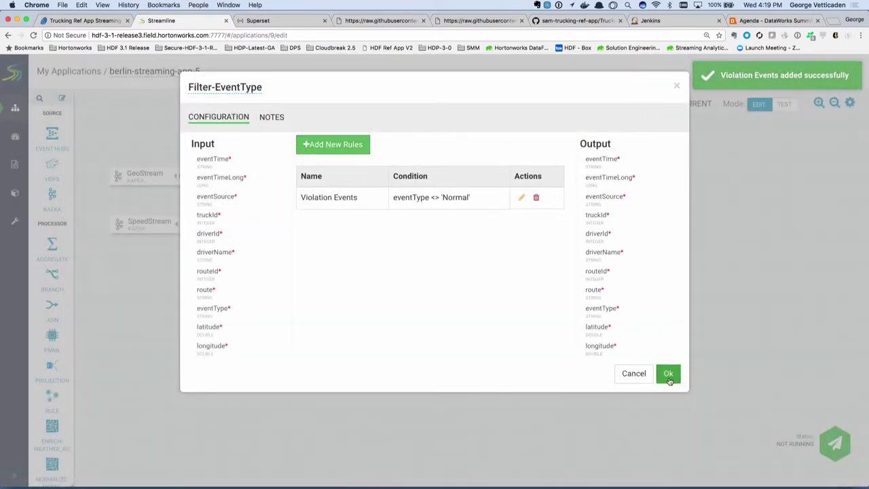
{"action": "left_click", "coordinate": [668, 375]}
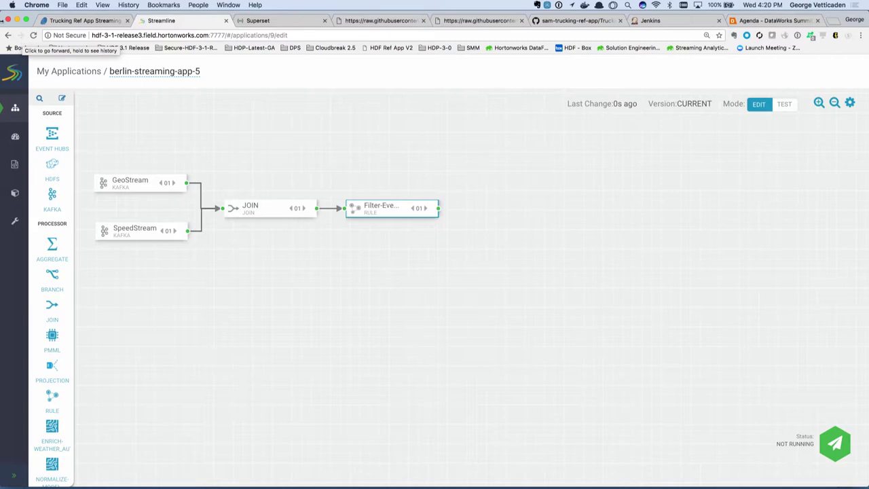
Add an Aggregate window processor above and right of Filter-EventType and connect the filter's output to it with SHUFFLE grouping
{"action": "left_click", "coordinate": [39, 99]}
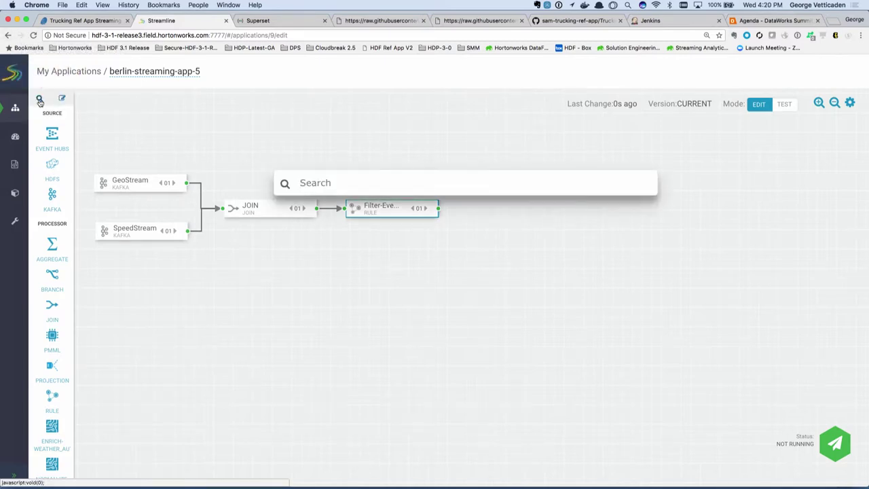
{"action": "type", "text": "agg"}
{"action": "key", "text": "Return"}
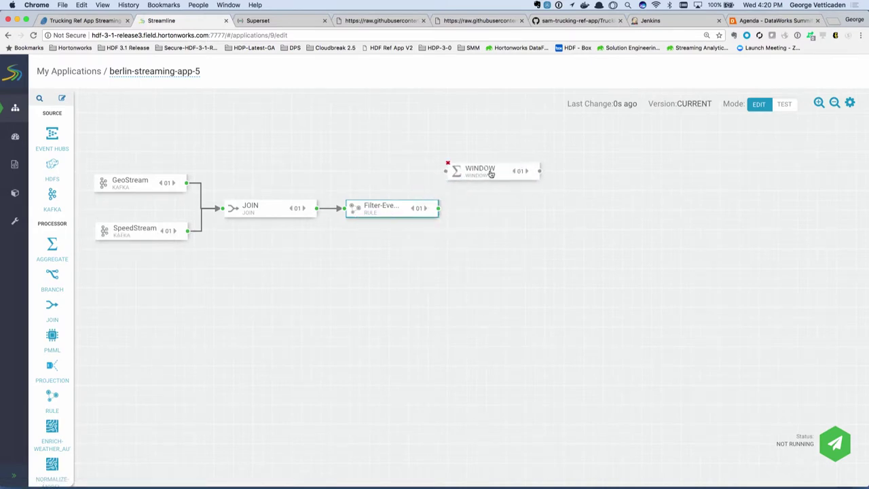
{"action": "left_click", "coordinate": [493, 174]}
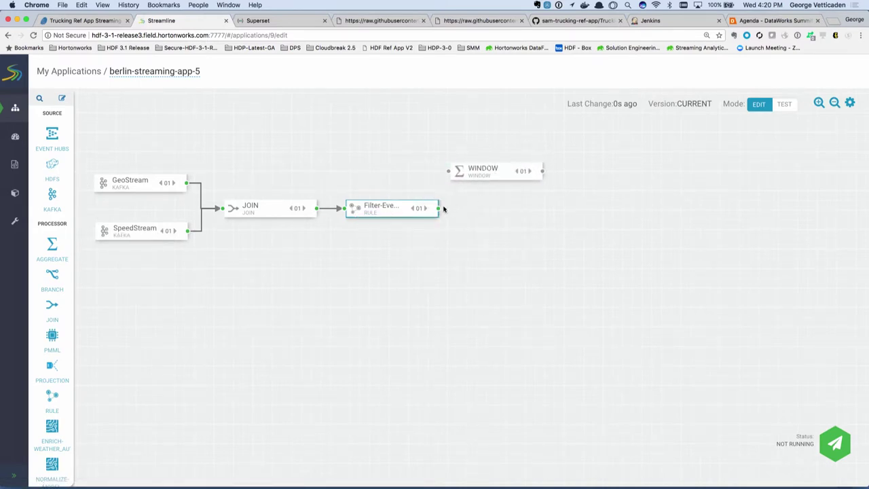
{"action": "left_click_drag", "start_coordinate": [439, 208], "coordinate": [450, 171]}
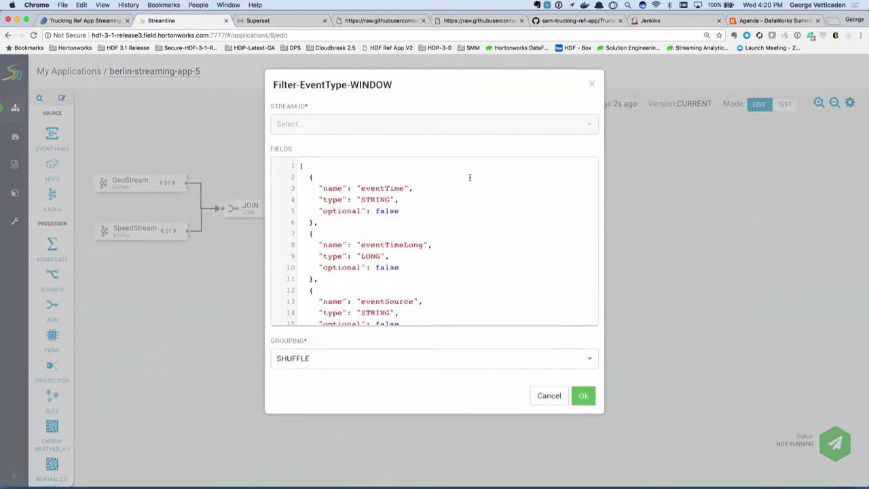
{"action": "left_click", "coordinate": [583, 441]}
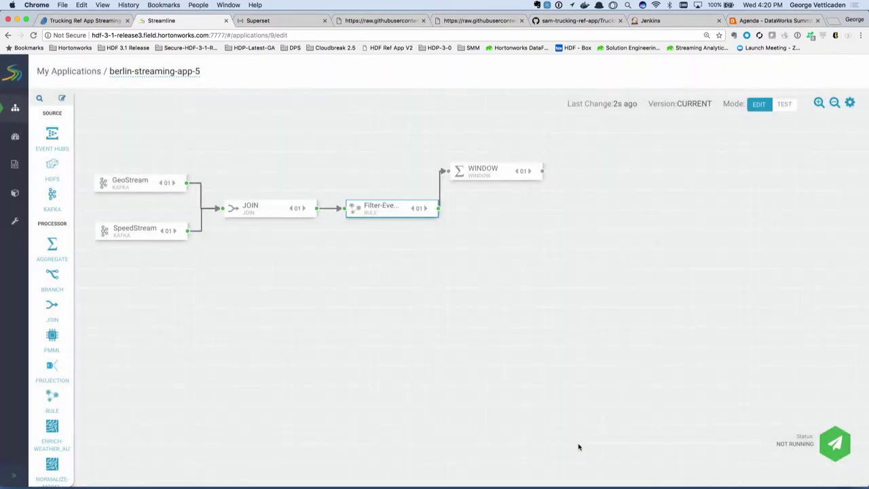
Open the window processor's configuration and rename it DriverAvgSpeed
{"action": "double_click", "coordinate": [477, 175]}
{"action": "left_click", "coordinate": [143, 87]}
{"action": "type", "text": "DriverAvgSpeed"}
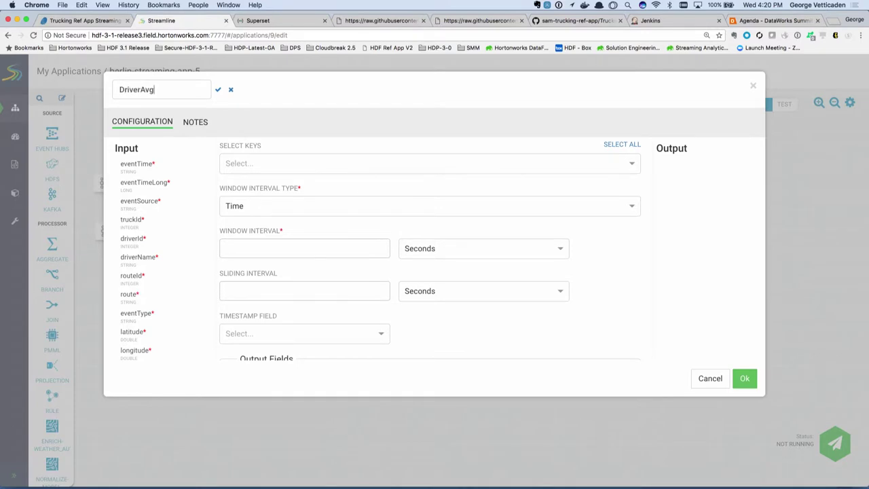
{"action": "left_click", "coordinate": [218, 89]}
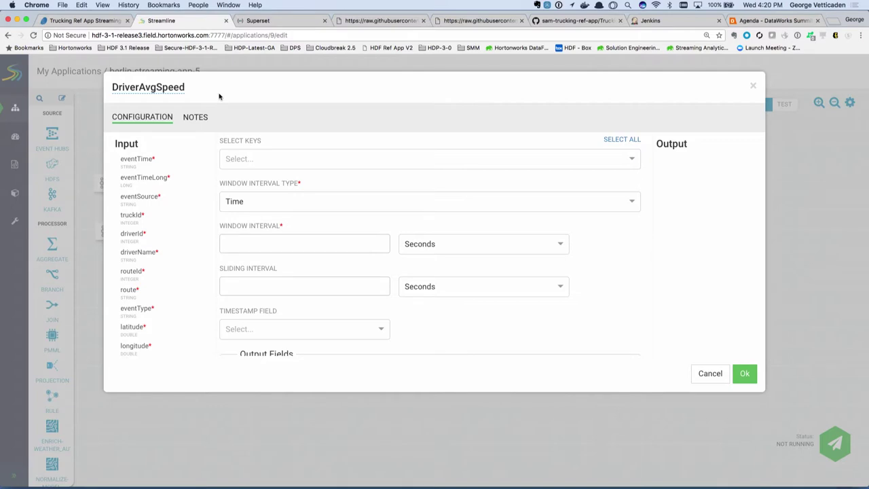
Select driverId, driverName and route as the grouping keys of the DriverAvgSpeed window
{"action": "left_click", "coordinate": [332, 155]}
{"action": "type", "text": "driv"}
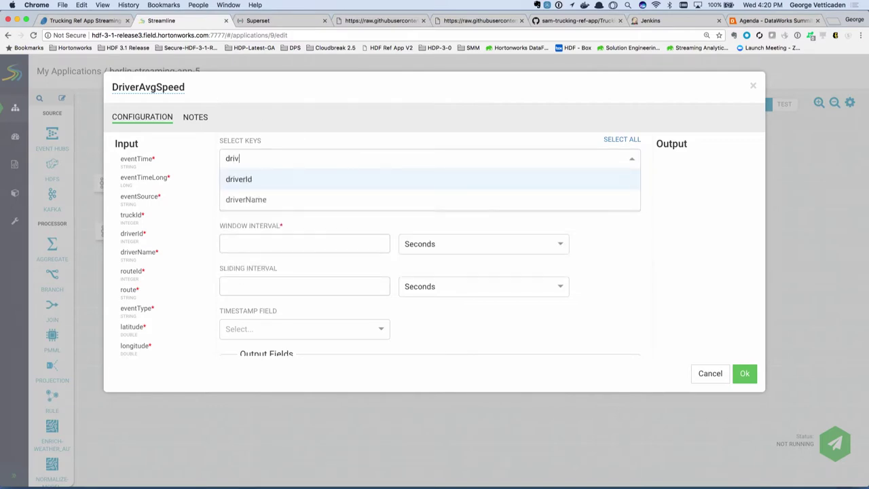
{"action": "key", "text": "Return"}
{"action": "type", "text": "driv"}
{"action": "key", "text": "Return"}
{"action": "type", "text": "rout"}
{"action": "key", "text": "Return"}
{"action": "key", "text": "BackSpace"}
{"action": "type", "text": "rot"}
{"action": "key", "text": "BackSpace"}
{"action": "type", "text": "u"}
{"action": "key", "text": "Return"}
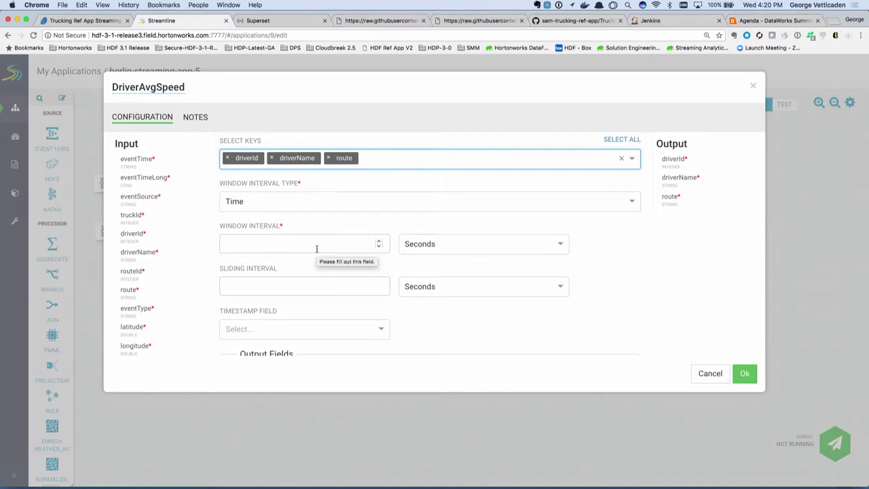
Set the window interval to 3 minutes and choose processingTime as the timestamp field
{"action": "key", "text": "Down"}
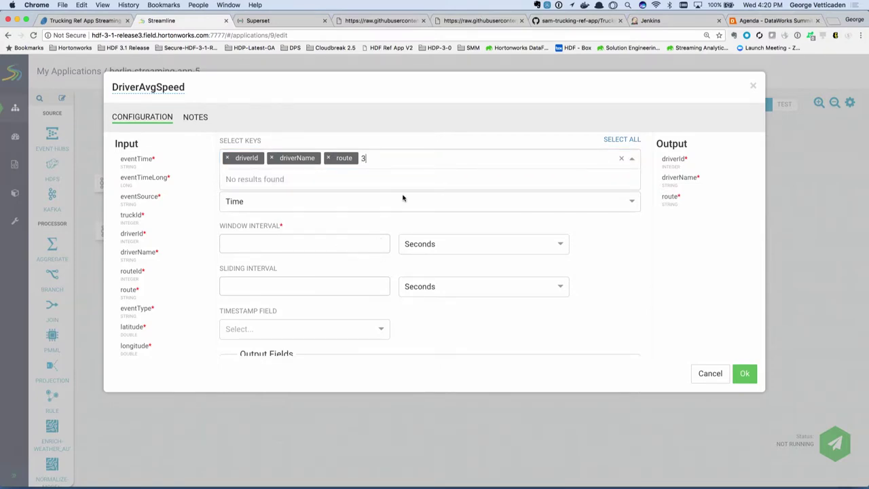
{"action": "left_click", "coordinate": [288, 237]}
{"action": "type", "text": "3"}
{"action": "left_click", "coordinate": [399, 252]}
{"action": "left_click", "coordinate": [422, 285]}
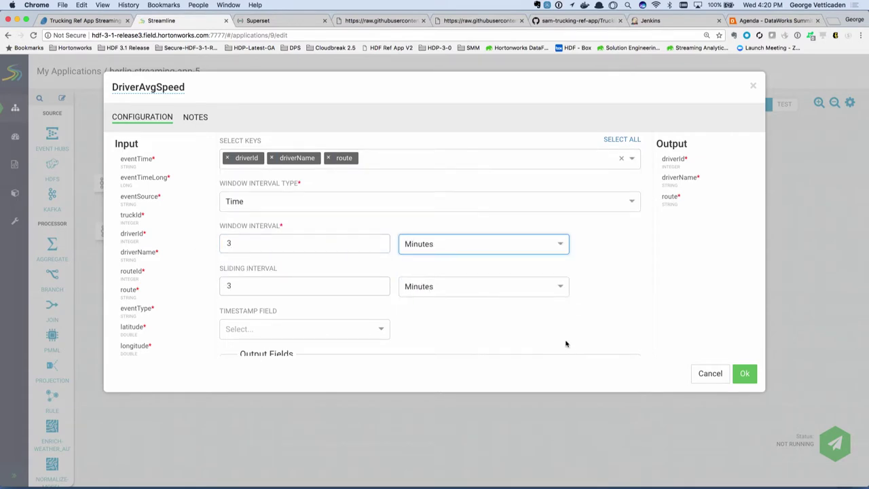
{"action": "left_click", "coordinate": [305, 333]}
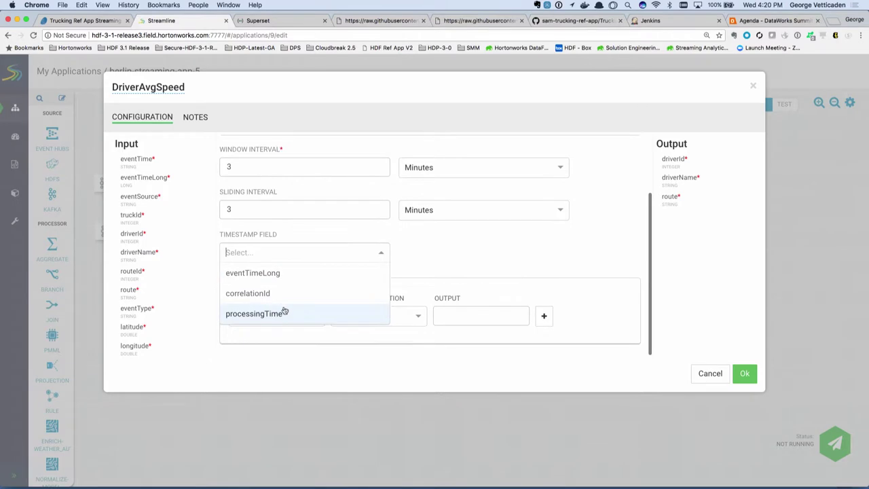
{"action": "left_click", "coordinate": [286, 312]}
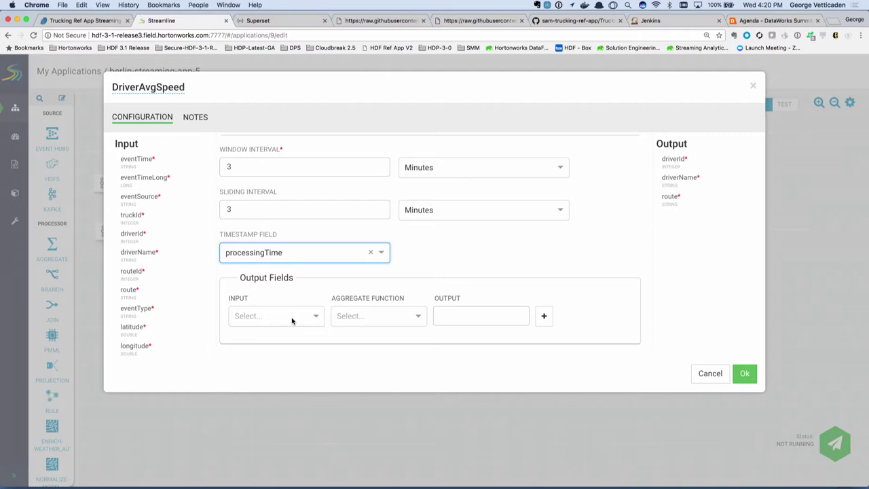
Define an output field that applies AVG to speed as speed_AVG, and save the DriverAvgSpeed processor
{"action": "left_click", "coordinate": [292, 319]}
{"action": "type", "text": "spe"}
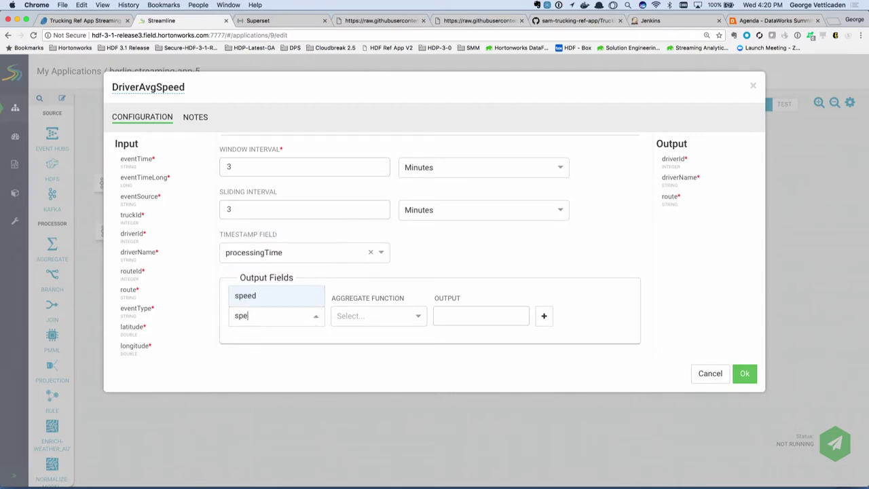
{"action": "left_click", "coordinate": [287, 297]}
{"action": "left_click", "coordinate": [360, 316]}
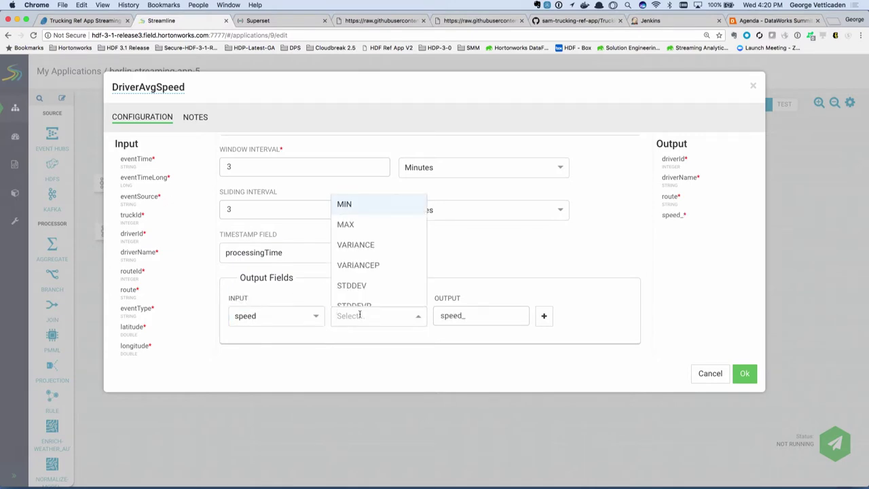
{"action": "type", "text": "av"}
{"action": "left_click", "coordinate": [368, 303]}
{"action": "left_click_drag", "start_coordinate": [483, 319], "coordinate": [431, 314]}
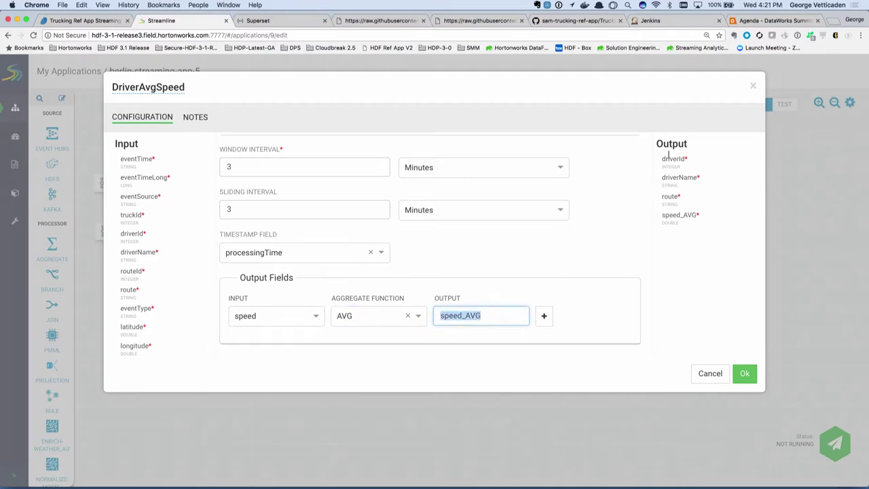
{"action": "left_click", "coordinate": [671, 179]}
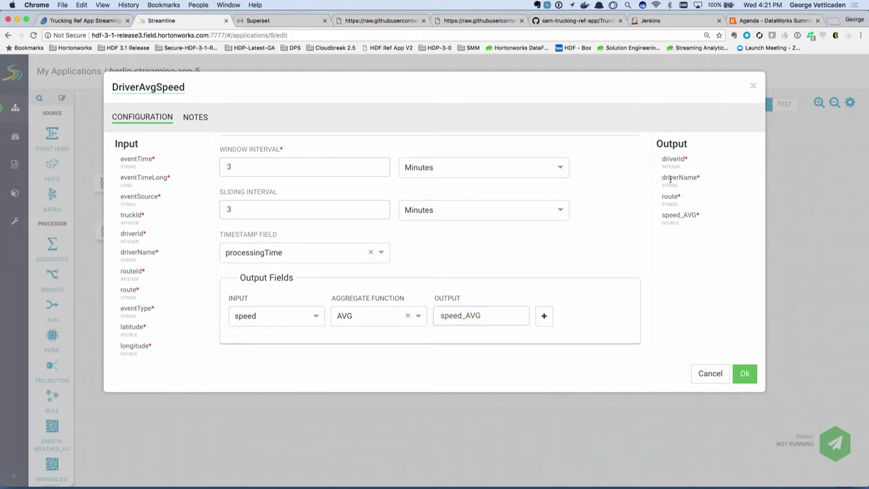
{"action": "double_click", "coordinate": [680, 215]}
{"action": "left_click", "coordinate": [744, 382]}
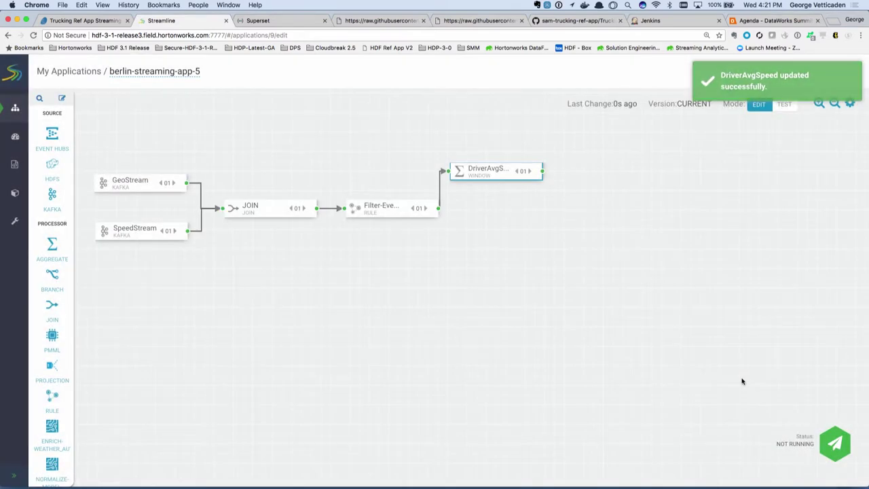
Switch to the Zeppelin notebook, examine its violation filter, average-speed window and speeding-driver code, and return to Streamline after checking Superset
{"action": "key", "text": "ctrl+shift+Tab"}
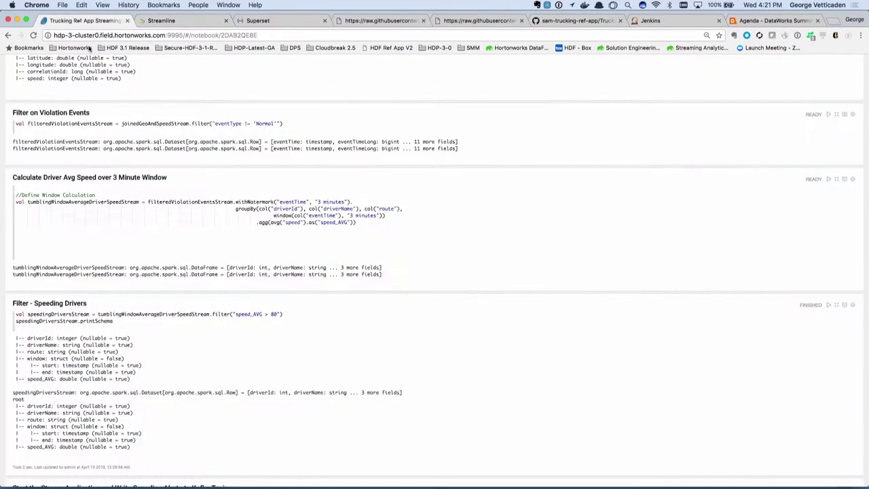
{"action": "scroll", "coordinate": [185, 299], "scroll_direction": "down", "scroll_amount": 3}
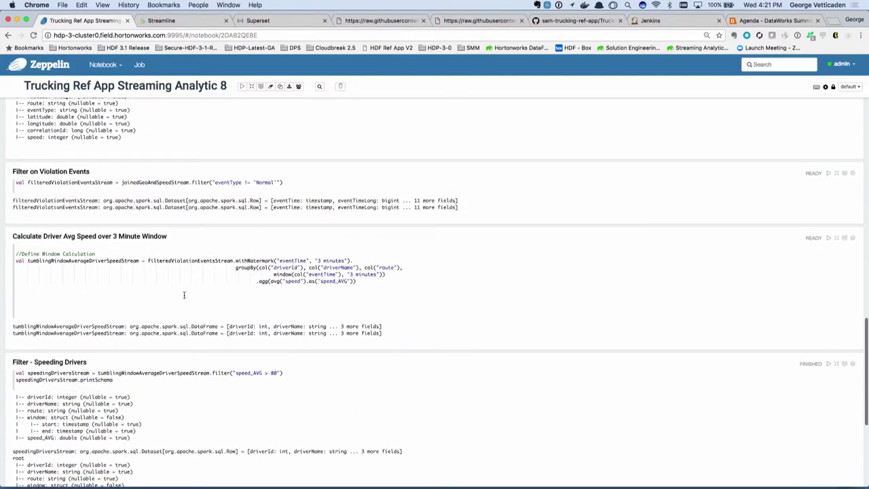
{"action": "scroll", "coordinate": [184, 295], "scroll_direction": "down", "scroll_amount": 3}
{"action": "scroll", "coordinate": [184, 297], "scroll_direction": "up", "scroll_amount": 13}
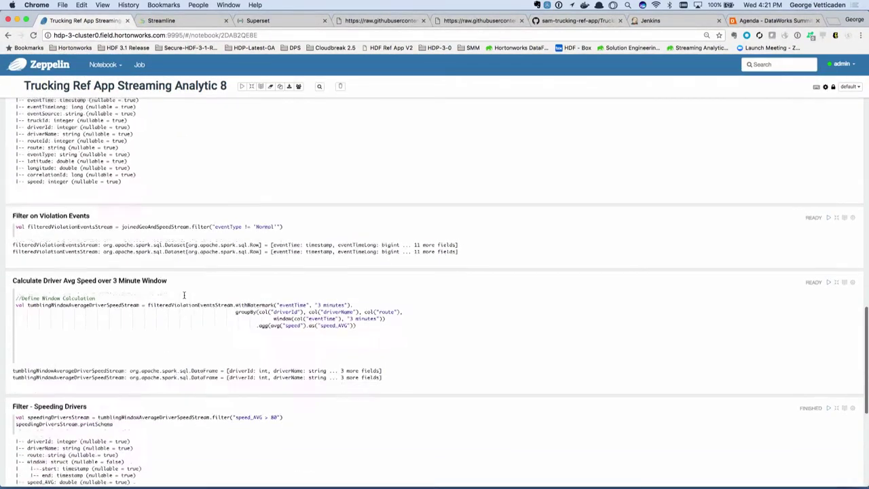
{"action": "scroll", "coordinate": [184, 297], "scroll_direction": "down", "scroll_amount": 3}
{"action": "scroll", "coordinate": [184, 296], "scroll_direction": "up", "scroll_amount": 3}
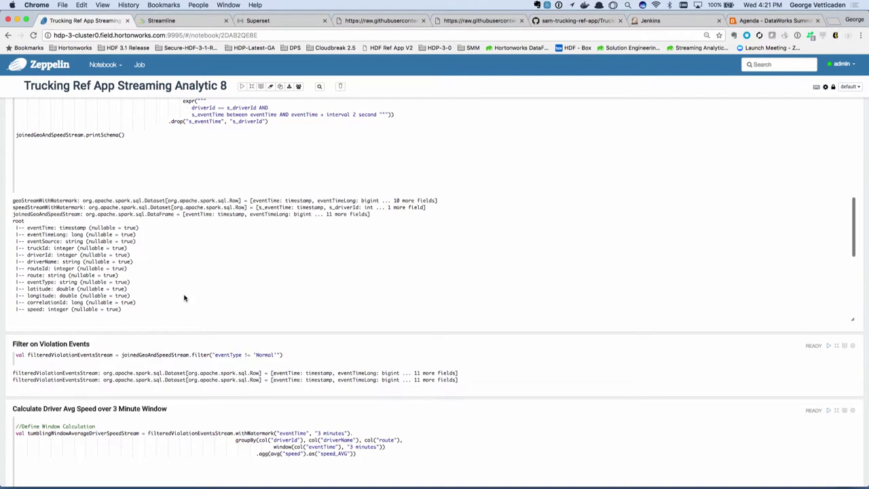
{"action": "scroll", "coordinate": [184, 297], "scroll_direction": "down", "scroll_amount": 1}
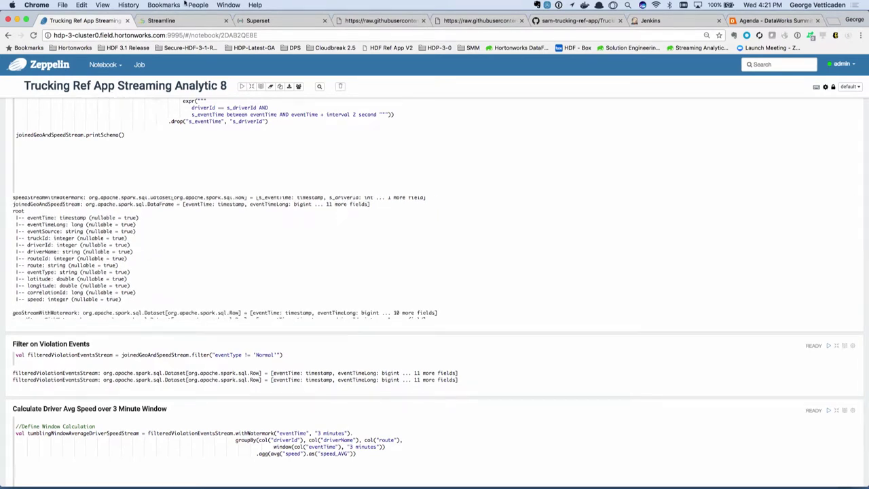
{"action": "left_click", "coordinate": [258, 20]}
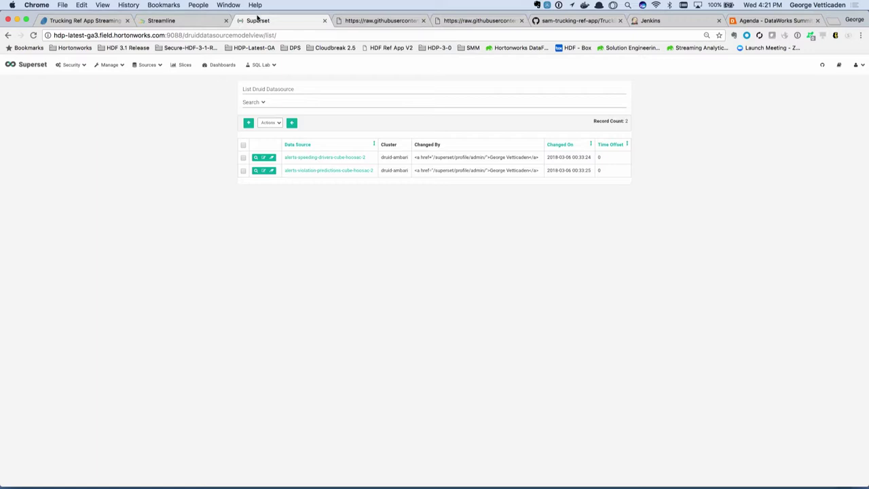
{"action": "left_click", "coordinate": [178, 20]}
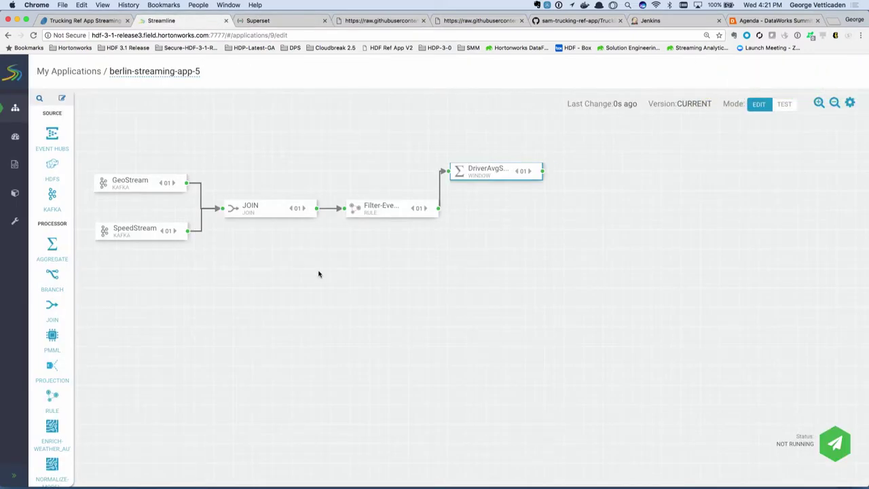
Add a Rule processor to the right of DriverAvgSpeed and connect the window's output to it
{"action": "left_click", "coordinate": [40, 99]}
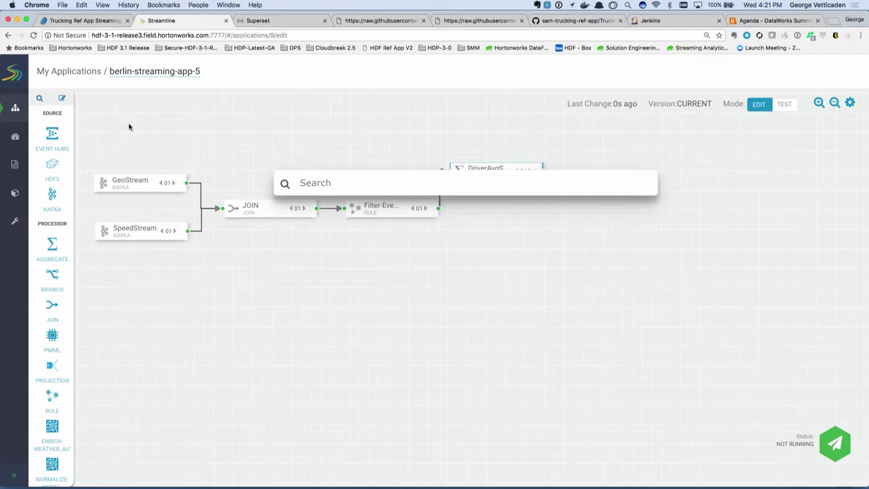
{"action": "type", "text": "rule"}
{"action": "left_click", "coordinate": [331, 225]}
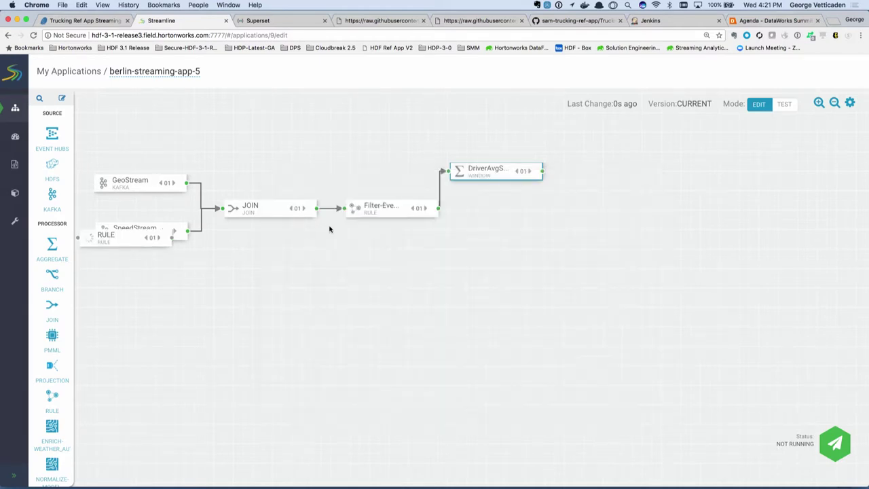
{"action": "left_click_drag", "start_coordinate": [111, 245], "coordinate": [613, 170]}
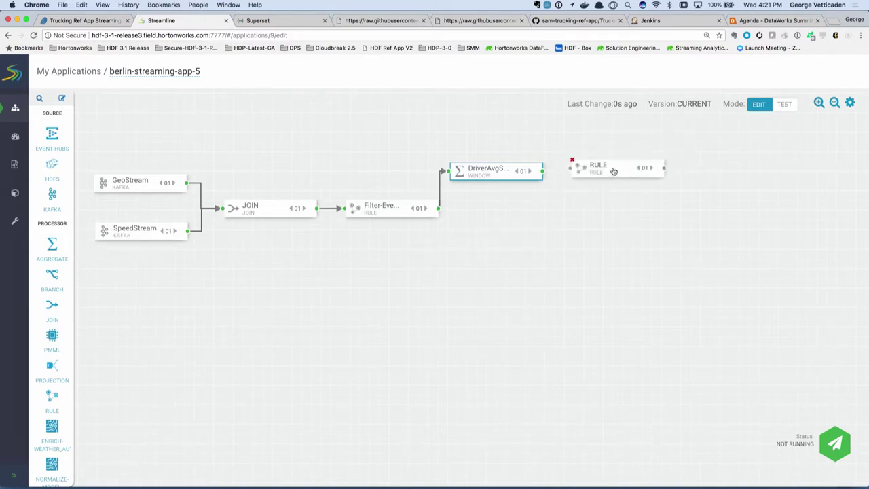
{"action": "left_click_drag", "start_coordinate": [544, 171], "coordinate": [592, 174]}
Rename the new Rule processor Speeding and start a new rule in it named Speeding Driver
{"action": "double_click", "coordinate": [592, 174]}
{"action": "left_click", "coordinate": [201, 85]}
{"action": "type", "text": "Speeding"}
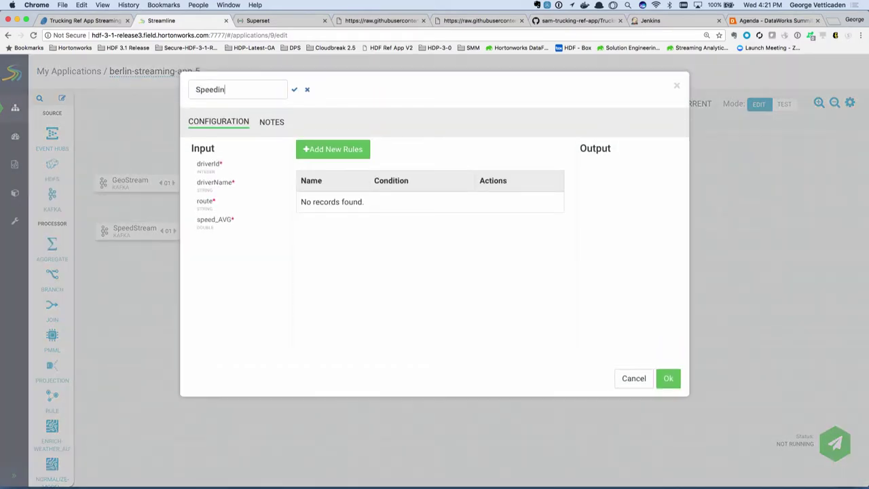
{"action": "left_click", "coordinate": [324, 151]}
{"action": "left_click", "coordinate": [235, 120]}
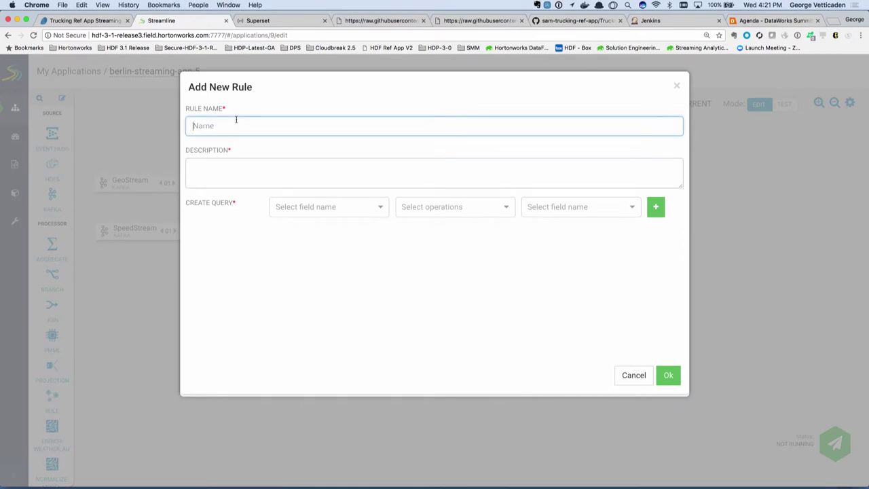
{"action": "type", "text": "Speeding Driver"}
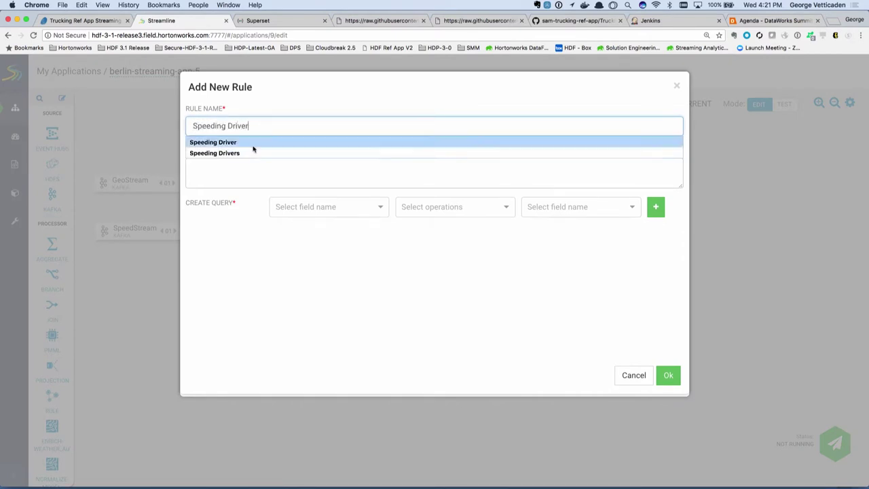
Build the rule's query as speed_AVG GREATER_THAN 80
{"action": "left_click", "coordinate": [271, 204]}
{"action": "left_click", "coordinate": [324, 293]}
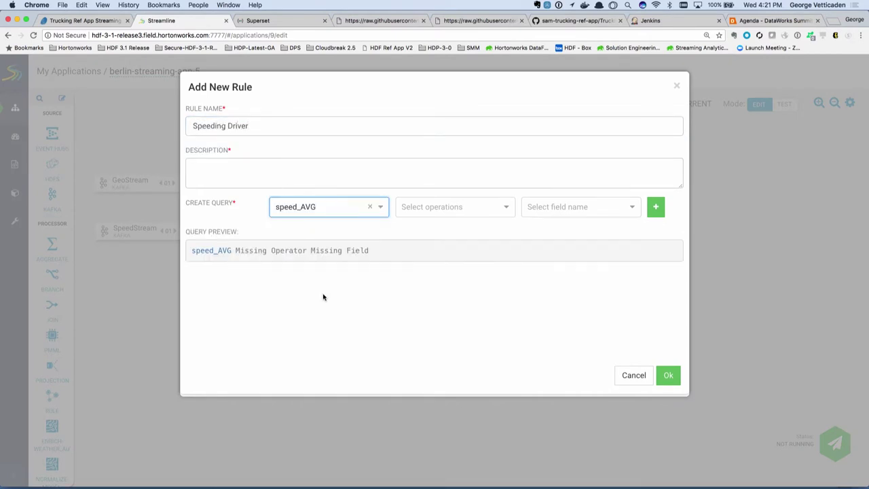
{"action": "left_click", "coordinate": [446, 213]}
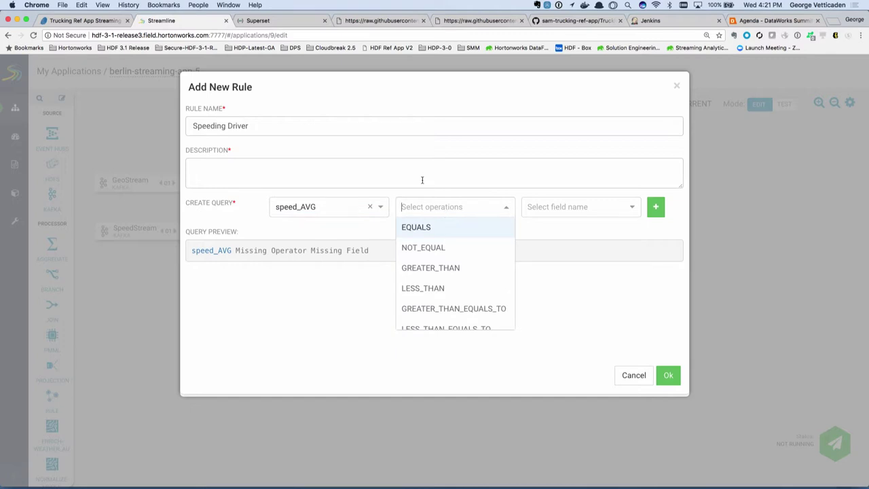
{"action": "left_click", "coordinate": [433, 270]}
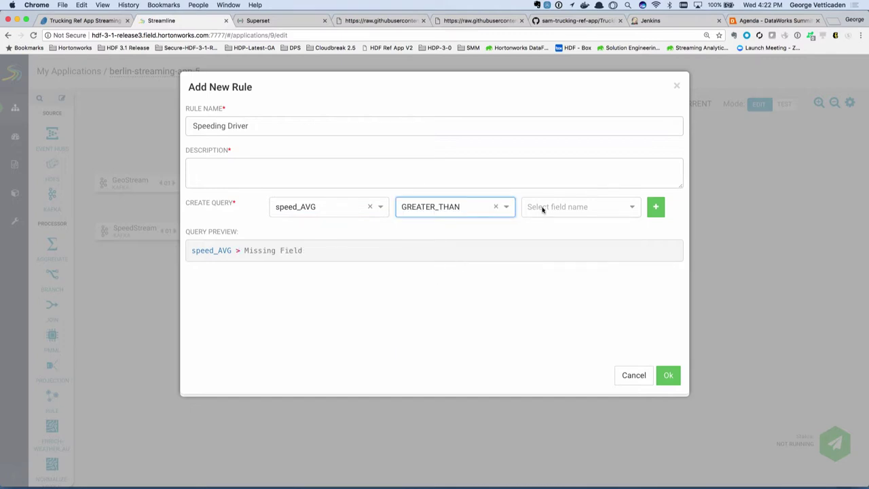
{"action": "left_click", "coordinate": [553, 205]}
{"action": "type", "text": "80-"}
{"action": "key", "text": "BackSpace"}
{"action": "left_click", "coordinate": [532, 334]}
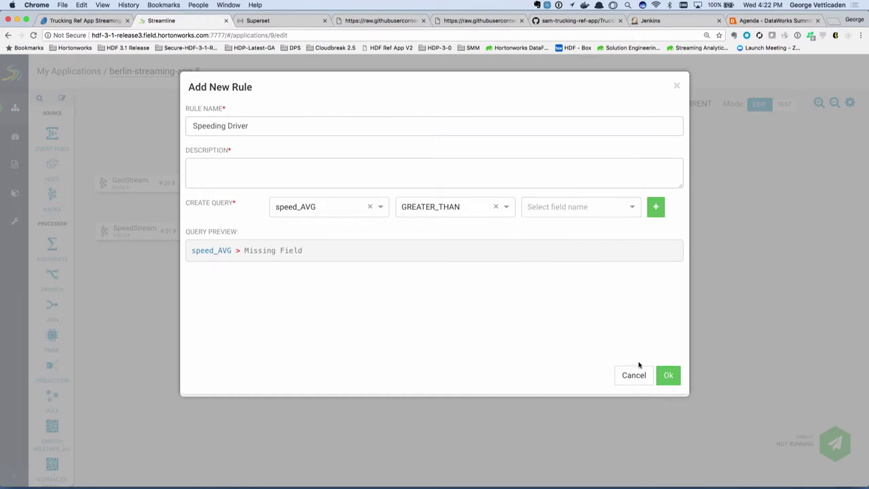
{"action": "left_click", "coordinate": [578, 212]}
{"action": "type", "text": "80"}
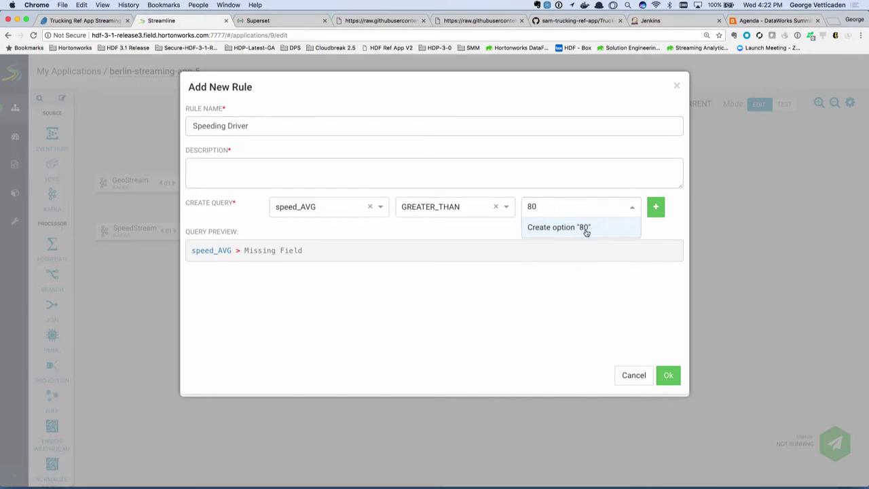
{"action": "left_click", "coordinate": [585, 229]}
Give the rule the description "speeding" and save both the rule and the Speeding processor
{"action": "left_click", "coordinate": [669, 375]}
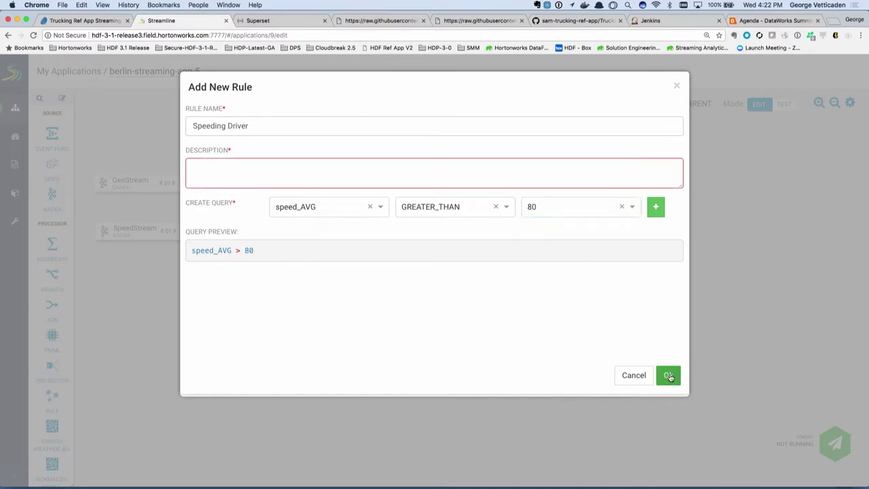
{"action": "left_click", "coordinate": [320, 177]}
{"action": "type", "text": "speeding"}
{"action": "left_click", "coordinate": [671, 377]}
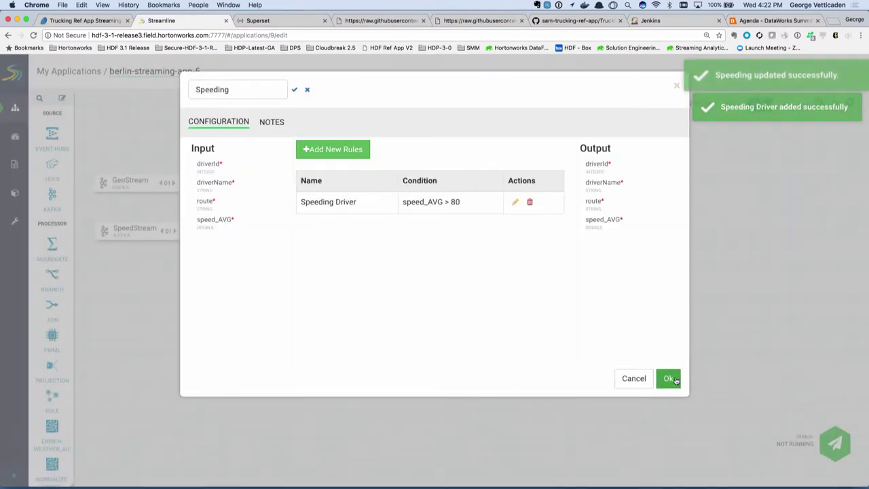
{"action": "left_click", "coordinate": [669, 379]}
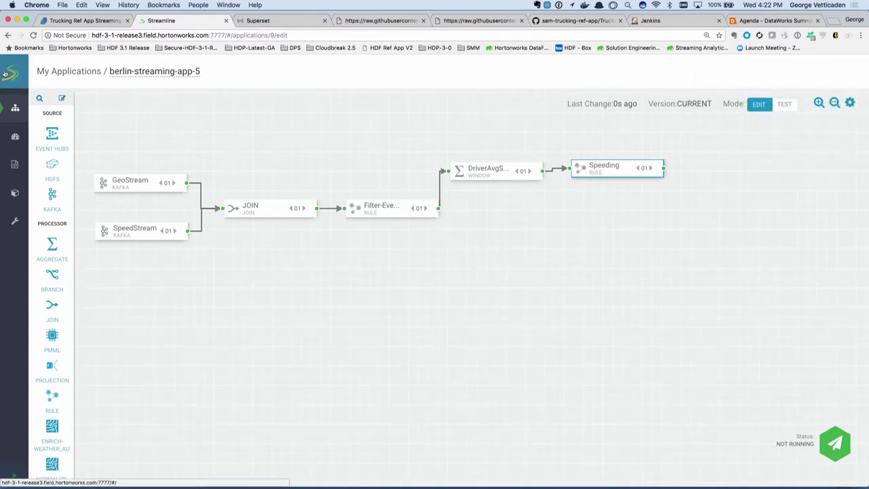
Add a Druid sink to the right of the Speeding rule and connect the Speeding Driver rule's output to it with SHUFFLE grouping
{"action": "key", "text": "ctrl+space"}
{"action": "type", "text": "druid"}
{"action": "key", "text": "Return"}
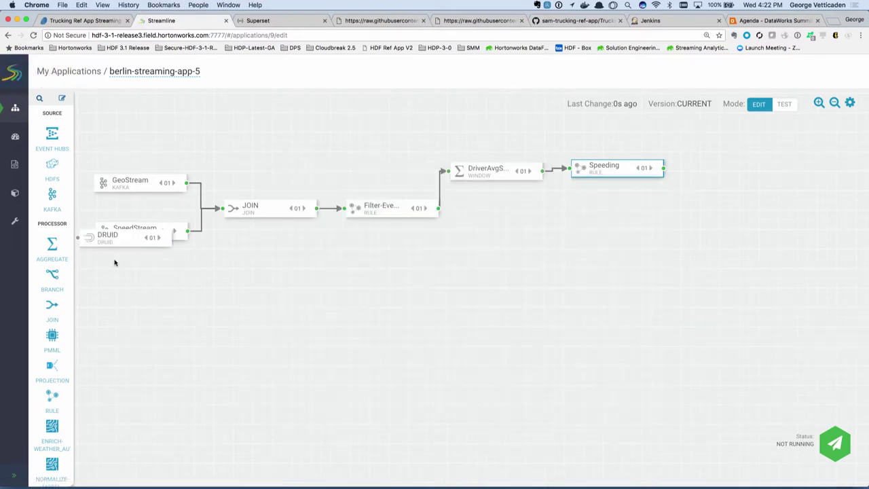
{"action": "left_click_drag", "start_coordinate": [116, 243], "coordinate": [735, 170]}
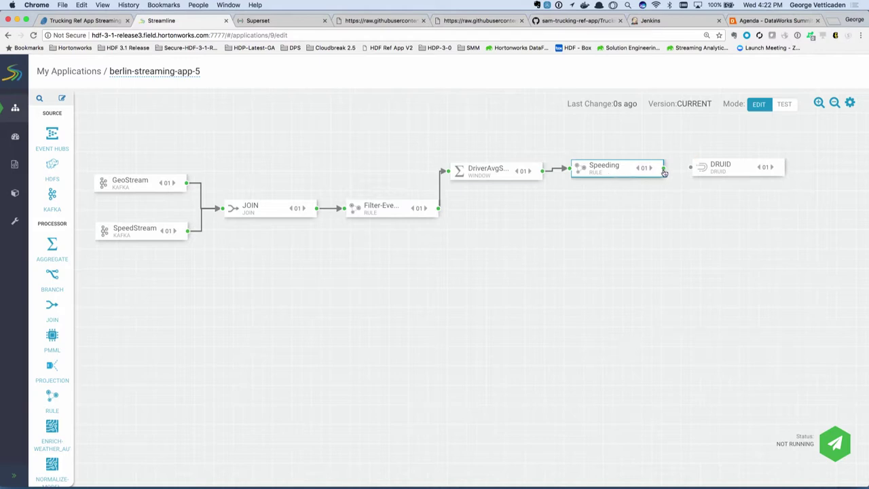
{"action": "left_click_drag", "start_coordinate": [665, 171], "coordinate": [705, 169]}
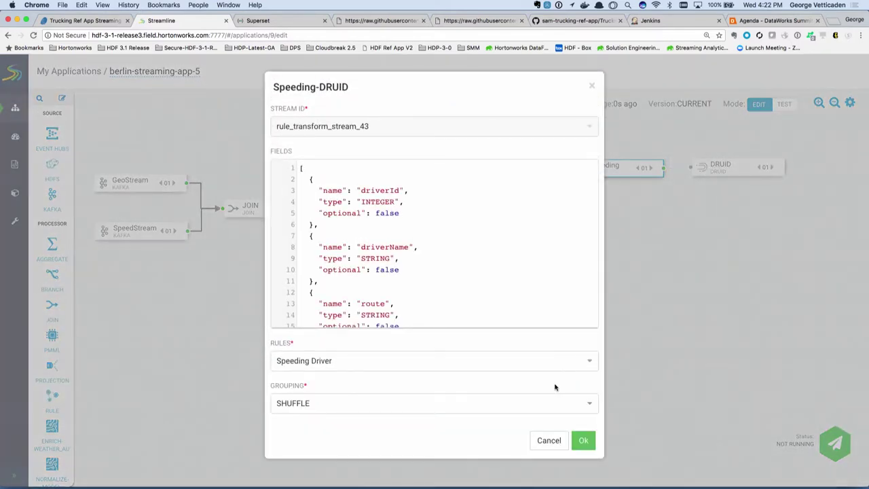
{"action": "left_click", "coordinate": [583, 440]}
Open the Druid sink's configuration and rename the sink Dashboard-Speeding-Driv
{"action": "double_click", "coordinate": [717, 168]}
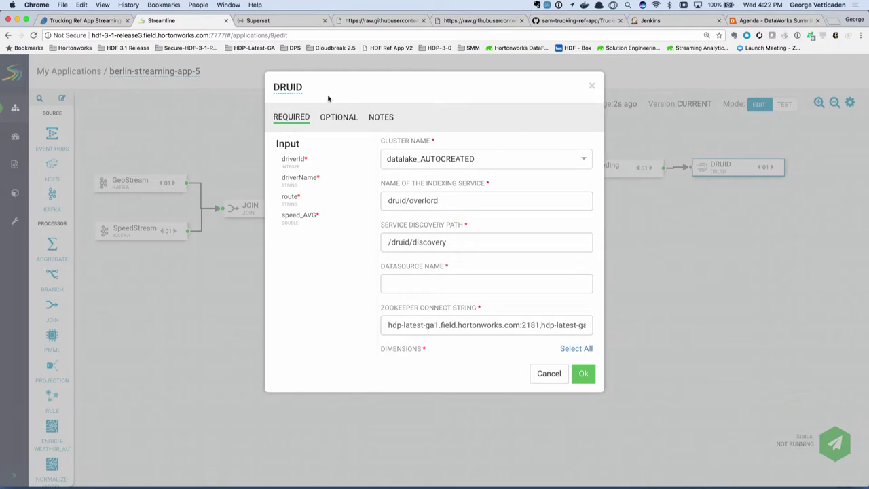
{"action": "left_click", "coordinate": [283, 89]}
{"action": "type", "text": "Das"}
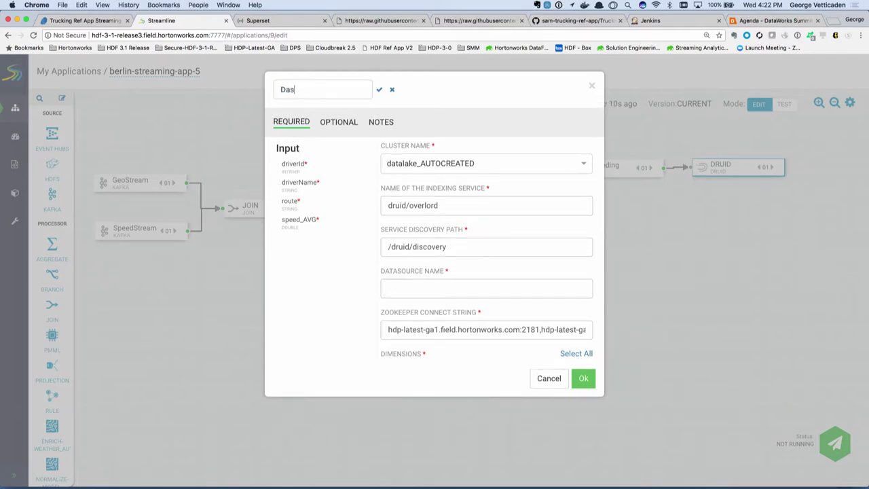
{"action": "type", "text": "hboard-Speeding Dri"}
{"action": "key", "text": "BackSpace"}
{"action": "key", "text": "BackSpace"}
{"action": "key", "text": "BackSpace"}
{"action": "key", "text": "BackSpace"}
{"action": "type", "text": "-Driv"}
Set the sink's datasource to alerts-speeding-drivers-cube-hoosac-2, include all fields as dimensions, choose a timestamp field and save the configuration
{"action": "left_click", "coordinate": [429, 282]}
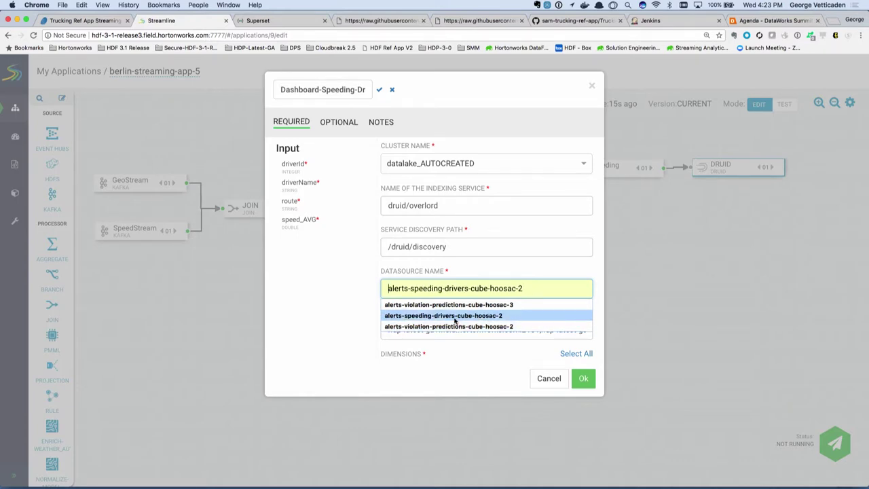
{"action": "left_click", "coordinate": [456, 316]}
{"action": "scroll", "coordinate": [574, 292], "scroll_direction": "down", "scroll_amount": 3}
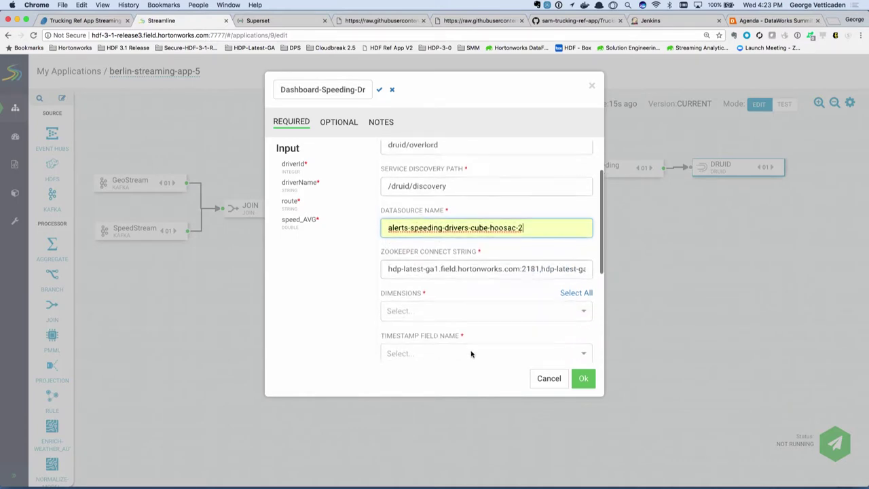
{"action": "left_click", "coordinate": [574, 283]}
{"action": "scroll", "coordinate": [554, 292], "scroll_direction": "down", "scroll_amount": 5}
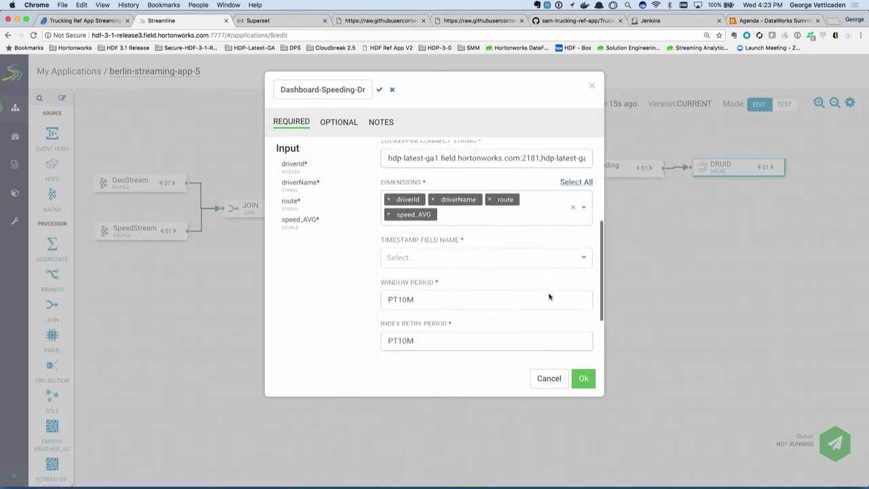
{"action": "left_click", "coordinate": [435, 178]}
{"action": "left_click", "coordinate": [417, 203]}
{"action": "left_click", "coordinate": [582, 379]}
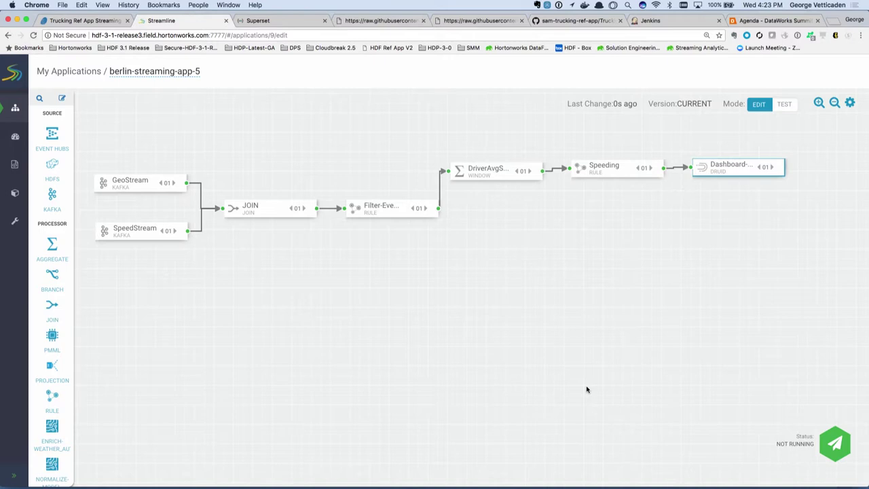
Deploy berlin-streaming-app-5 with the default topology configuration
{"action": "left_click", "coordinate": [832, 444]}
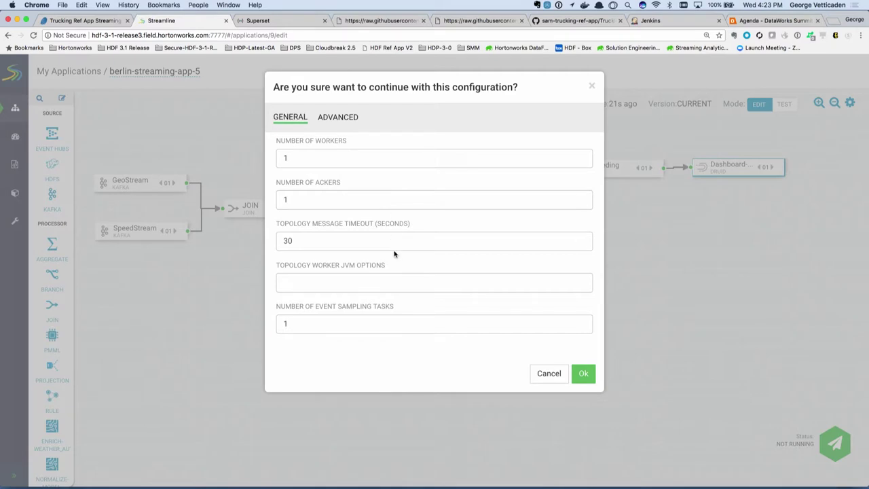
{"action": "left_click", "coordinate": [584, 378]}
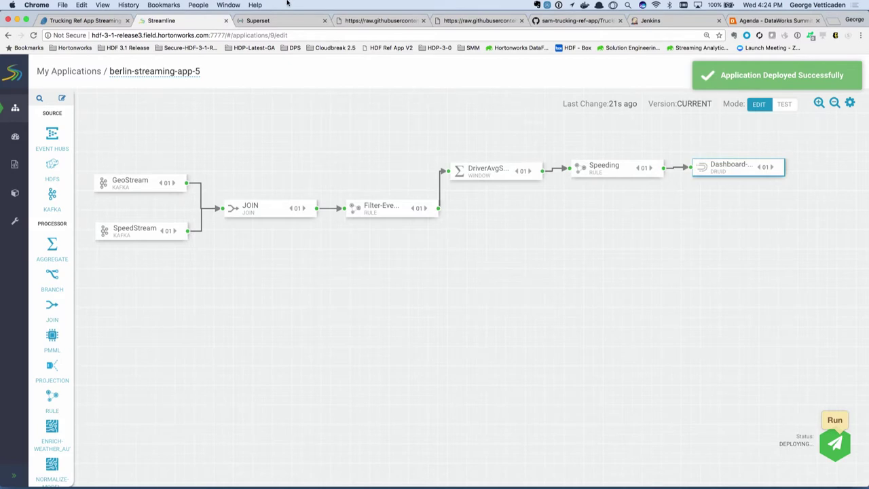
Switch to Superset, open the alerts-speeding-drivers-cube-hoosac-2 datasource and set its time granularity to 1 hour
{"action": "left_click", "coordinate": [271, 21]}
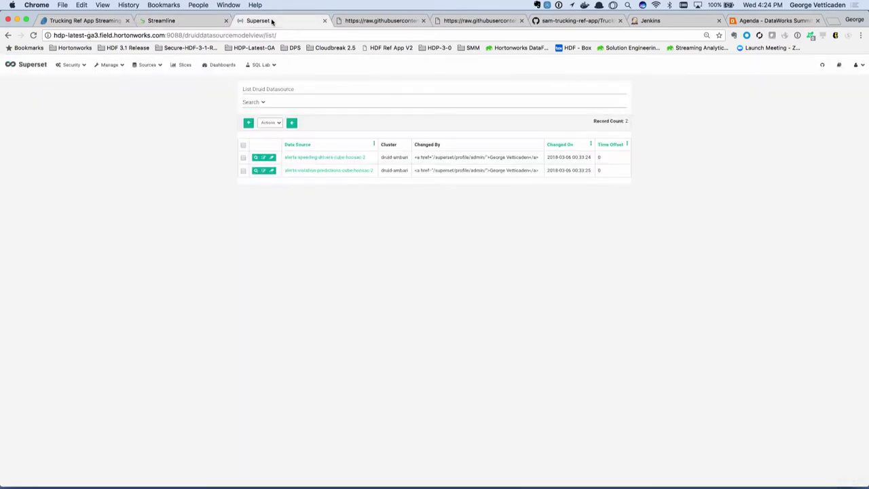
{"action": "left_click", "coordinate": [322, 159]}
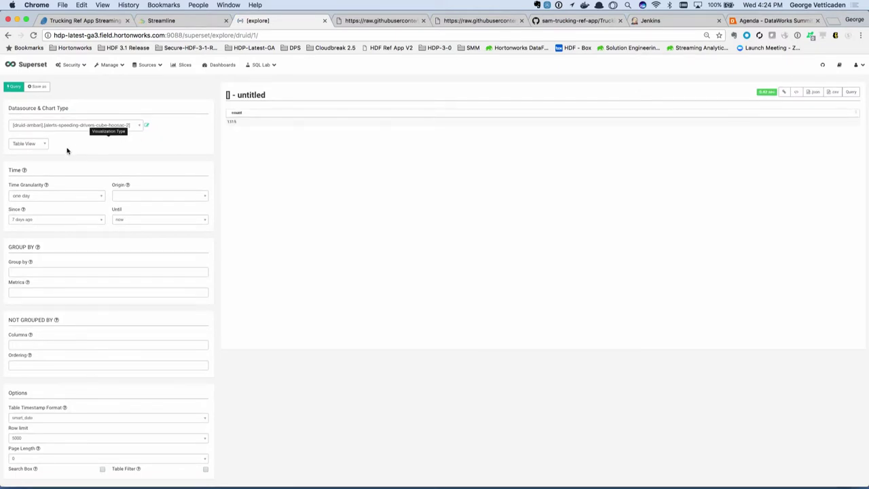
{"action": "left_click", "coordinate": [43, 197]}
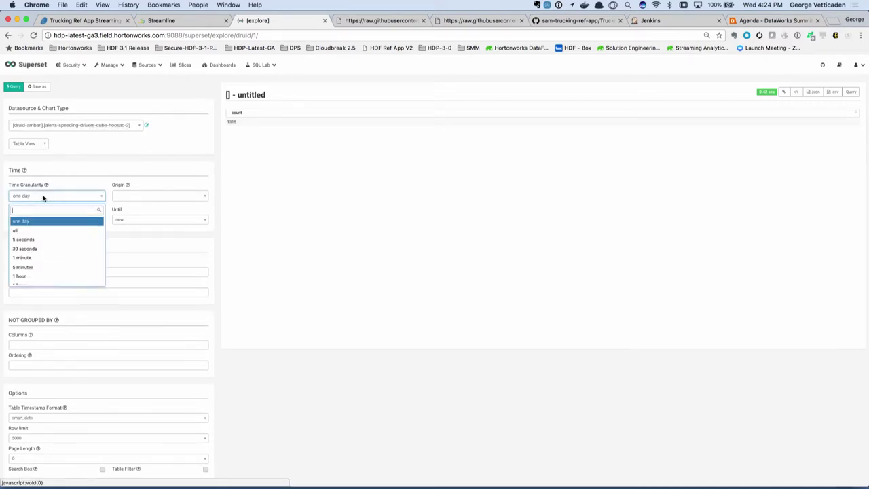
{"action": "left_click", "coordinate": [54, 276]}
Show the speeding-driver data as a Big Number with Trendline chart
{"action": "left_click", "coordinate": [36, 144]}
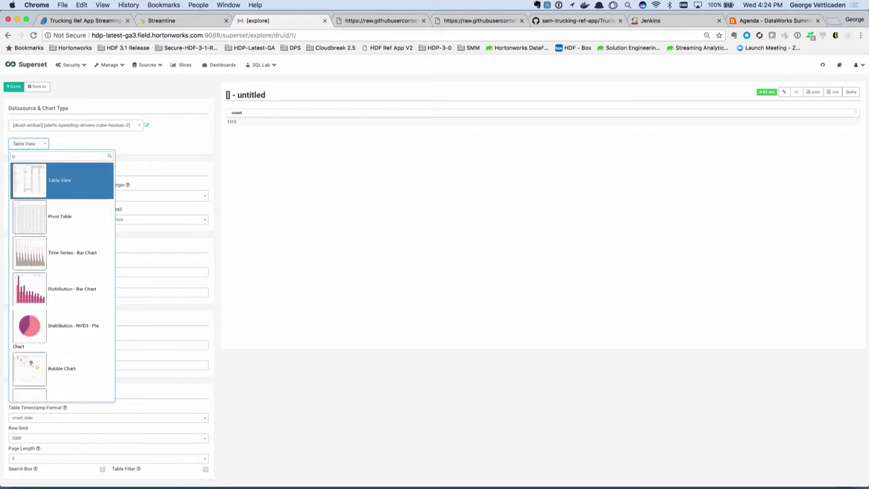
{"action": "type", "text": "ig"}
{"action": "left_click", "coordinate": [70, 195]}
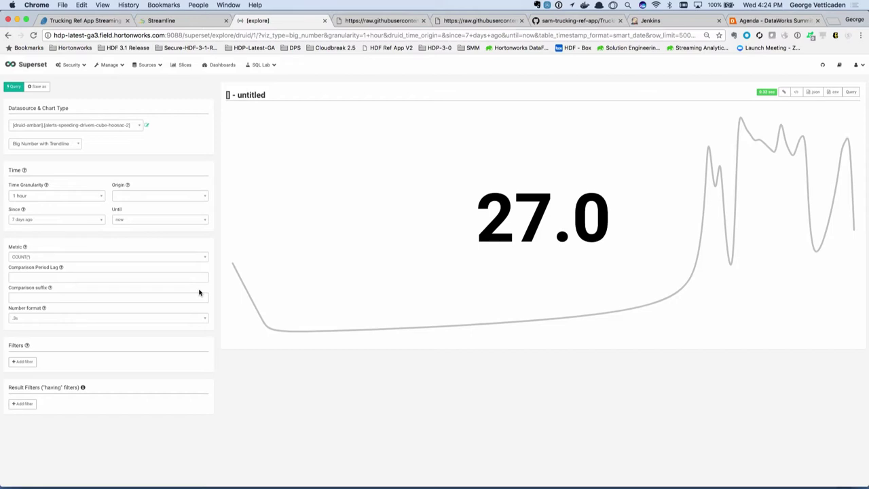
Change the visualization type to Word Cloud
{"action": "left_click", "coordinate": [68, 144]}
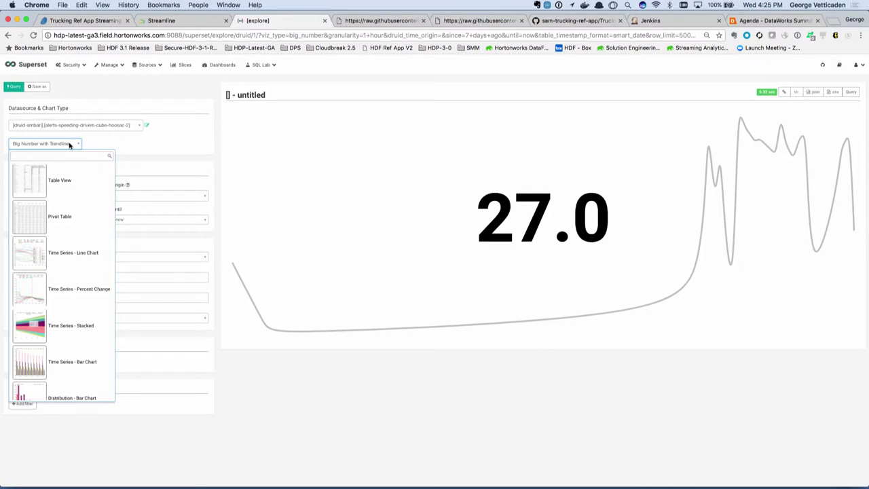
{"action": "type", "text": "word"}
{"action": "key", "text": "Return"}
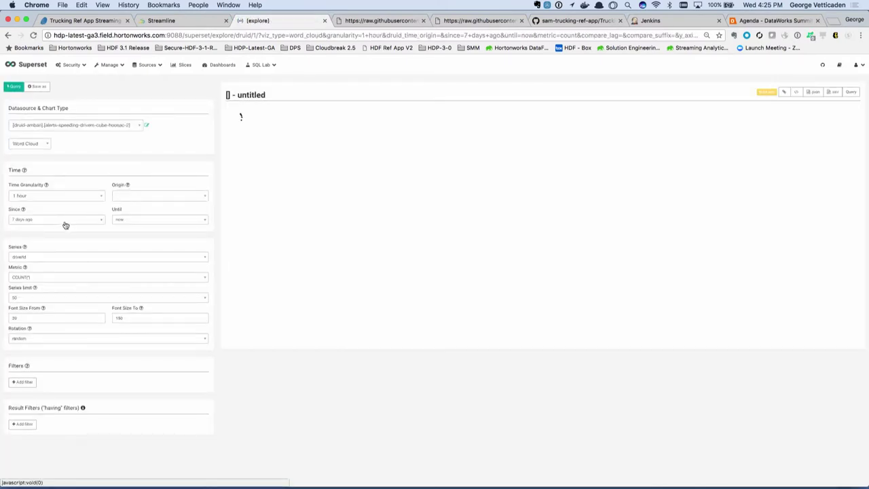
Limit the word cloud to data since 1 hour ago, use driverName as the series and run the query
{"action": "left_click", "coordinate": [63, 224]}
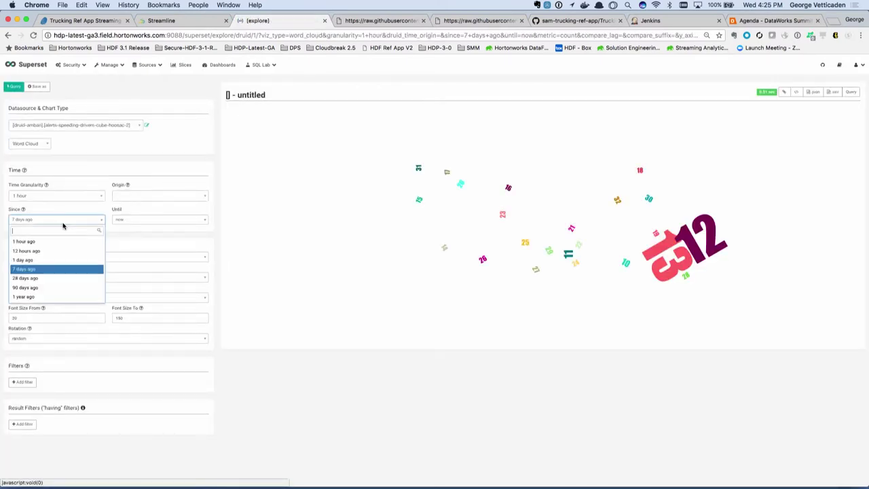
{"action": "left_click", "coordinate": [61, 243]}
{"action": "left_click", "coordinate": [60, 259]}
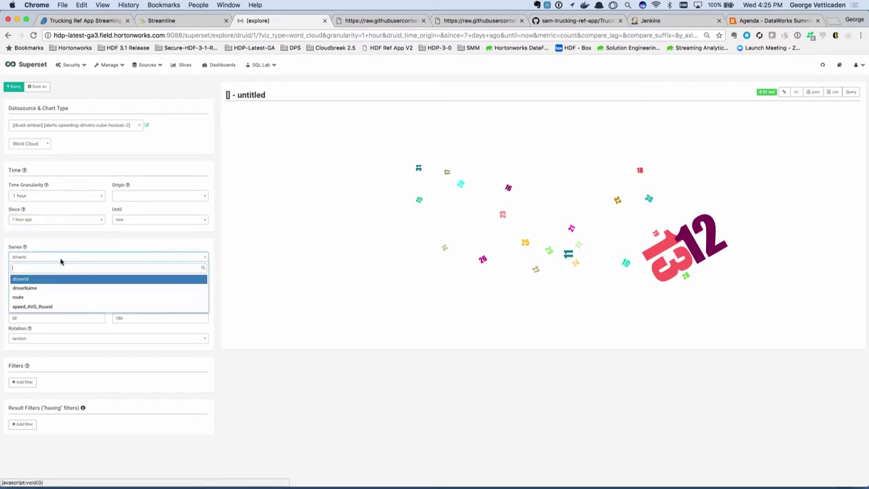
{"action": "left_click", "coordinate": [58, 288]}
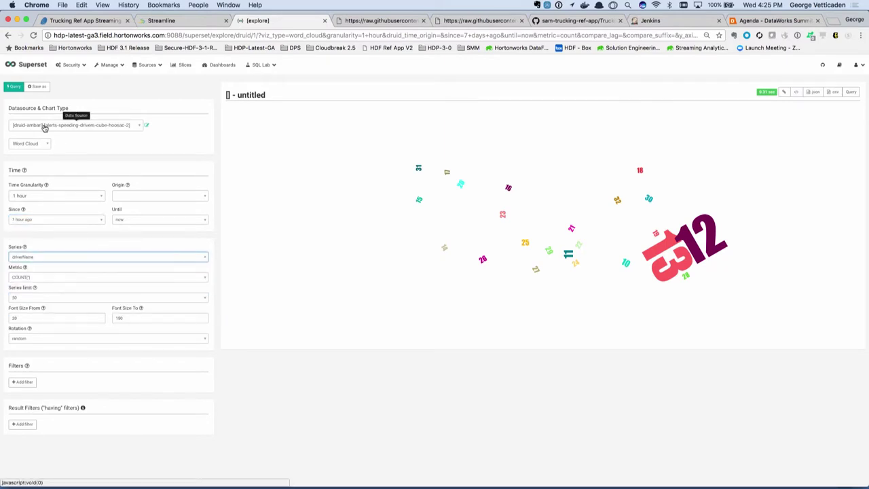
{"action": "left_click", "coordinate": [13, 86]}
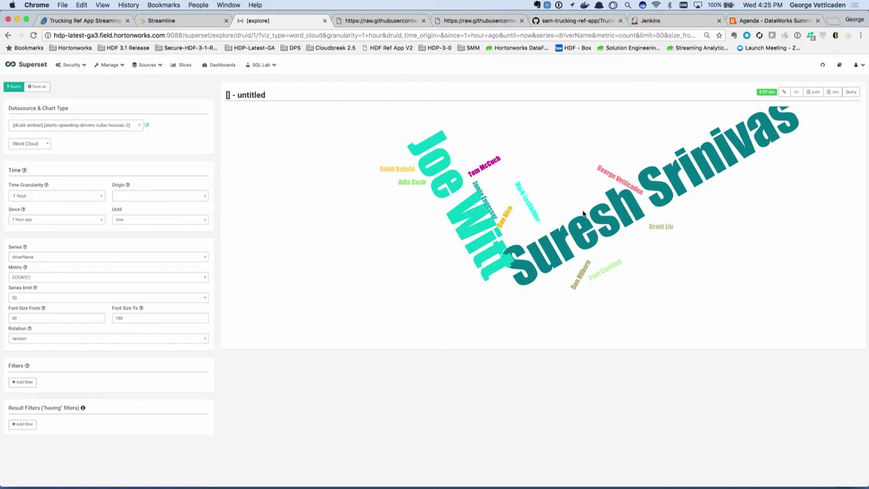
Switch back to Streamline, leave the editor and open the monitoring view of berlin-streaming-app-5
{"action": "left_click", "coordinate": [193, 19]}
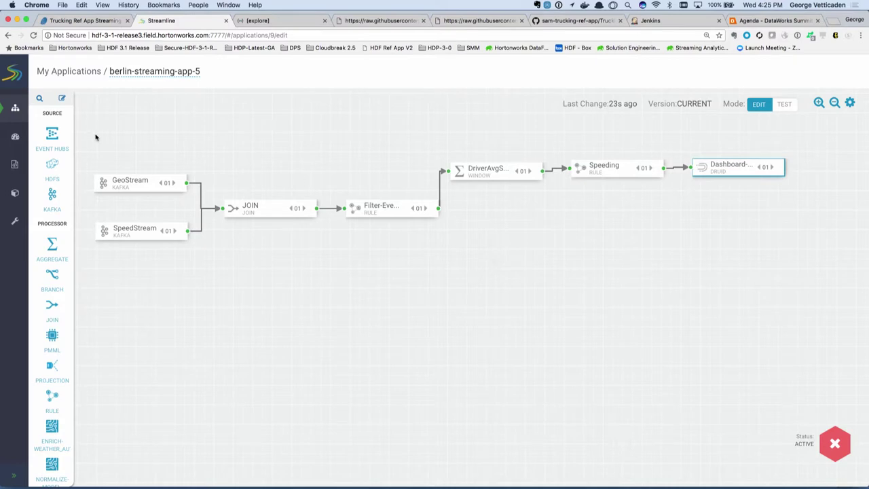
{"action": "left_click", "coordinate": [50, 118]}
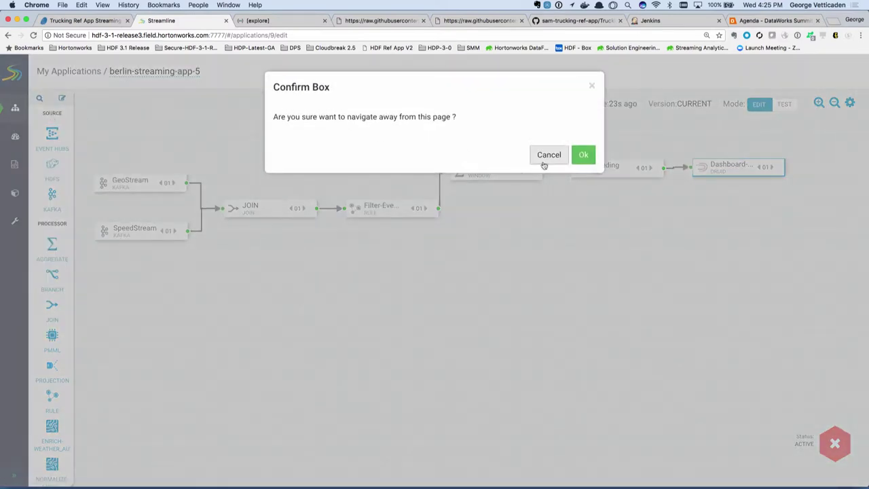
{"action": "left_click", "coordinate": [576, 161]}
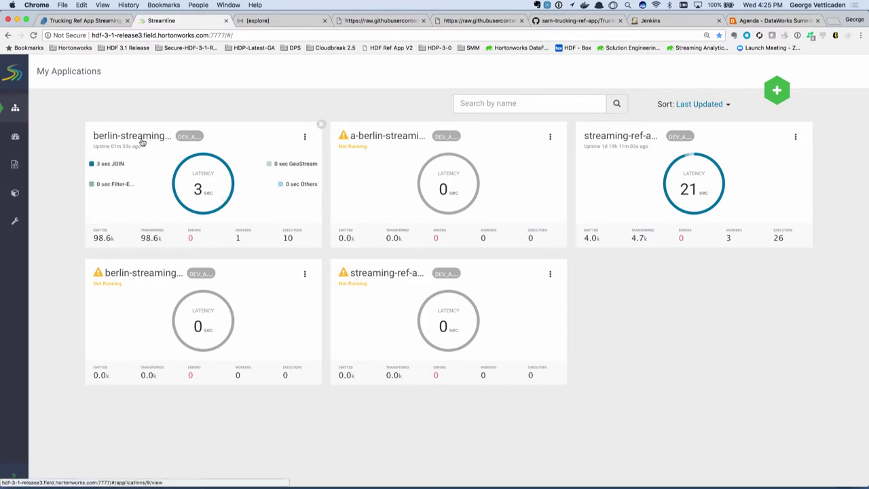
{"action": "left_click", "coordinate": [142, 139]}
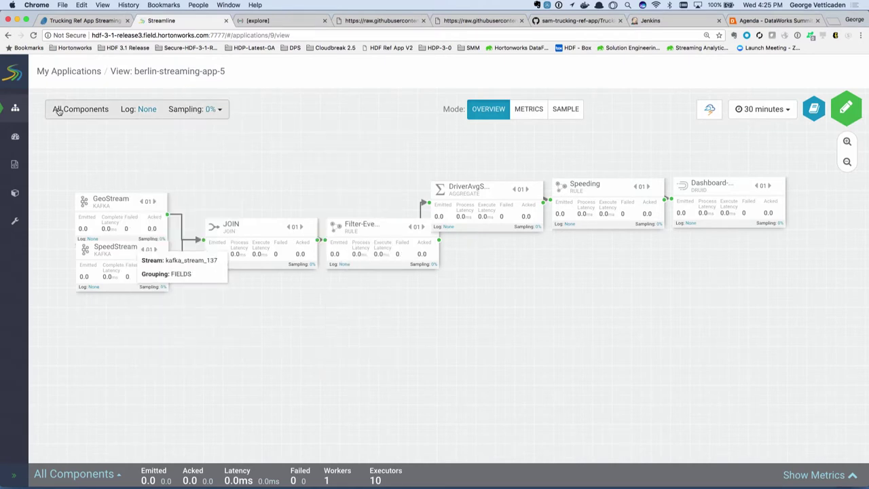
Switch to PowerPoint to show the streaming analytics presentation
{"action": "key", "text": "super+Tab"}
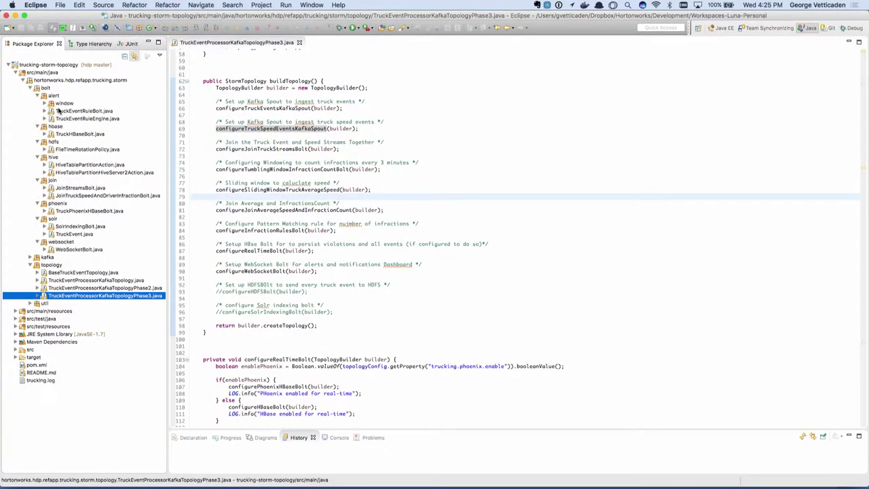
{"action": "key", "text": "super+Tab"}
{"action": "key", "text": "super+Tab"}
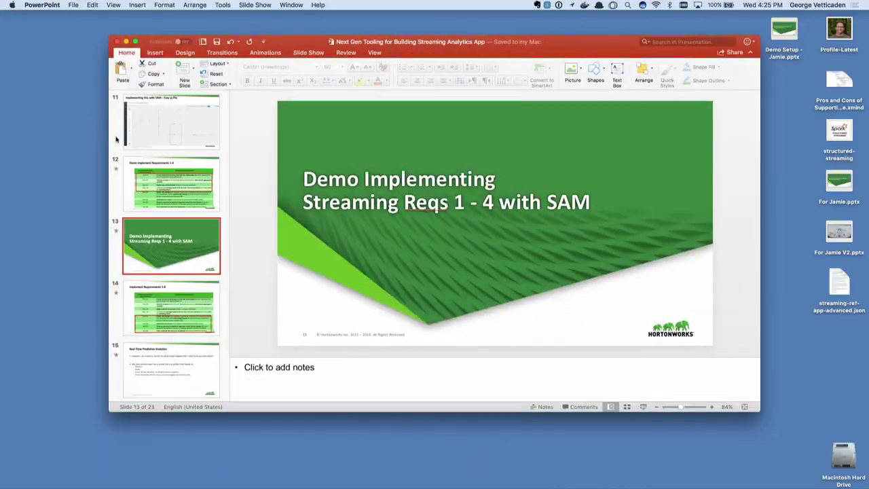
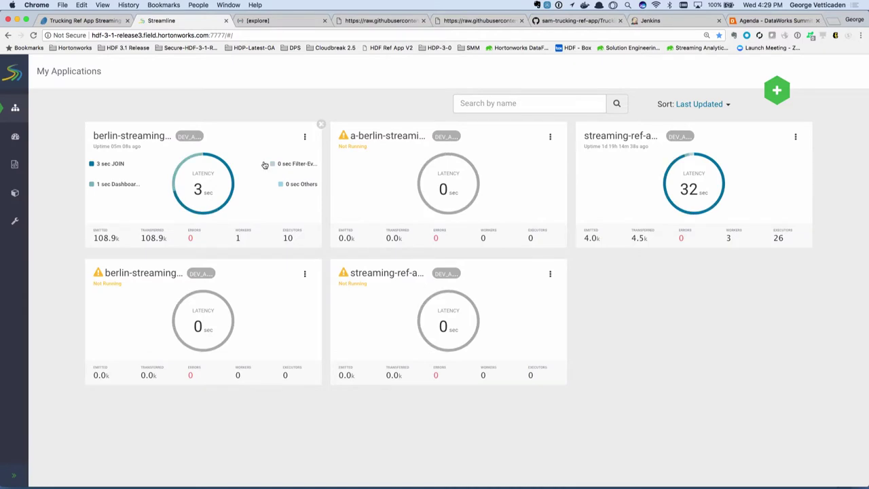
Open a-berlin-streaming-test in the editor, look over its processing branches and display the EventType rule's configuration
{"action": "left_click", "coordinate": [374, 142]}
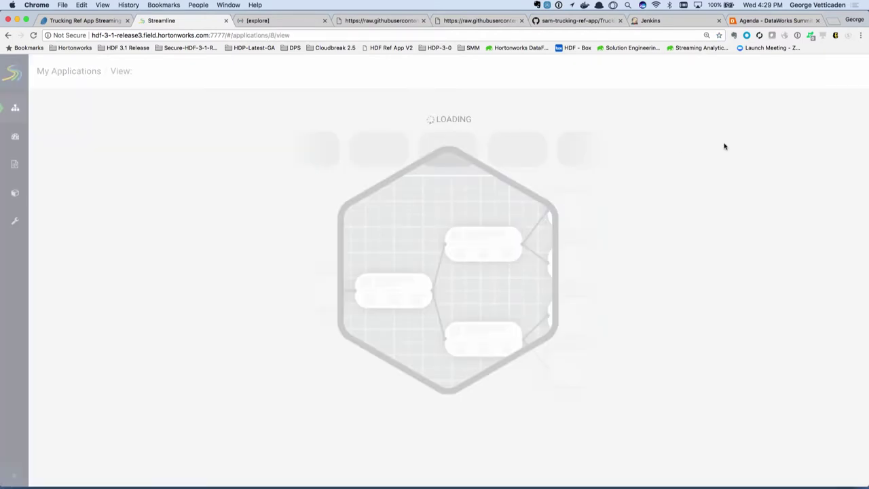
{"action": "left_click", "coordinate": [844, 110]}
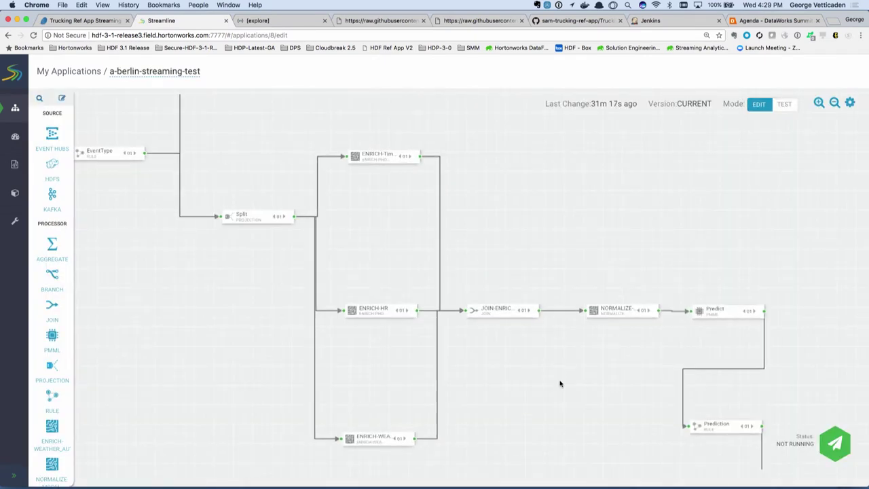
{"action": "left_click_drag", "start_coordinate": [294, 352], "coordinate": [316, 313]}
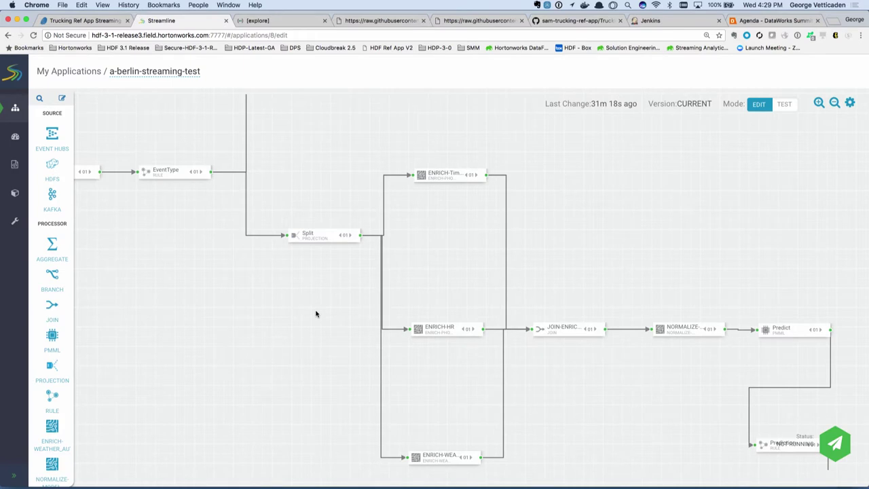
{"action": "left_click_drag", "start_coordinate": [316, 314], "coordinate": [336, 432]}
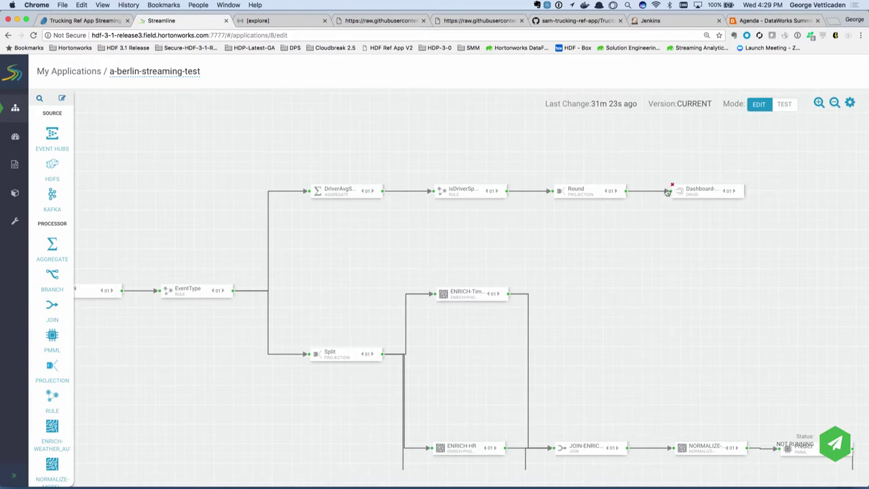
{"action": "left_click_drag", "start_coordinate": [712, 303], "coordinate": [699, 201]}
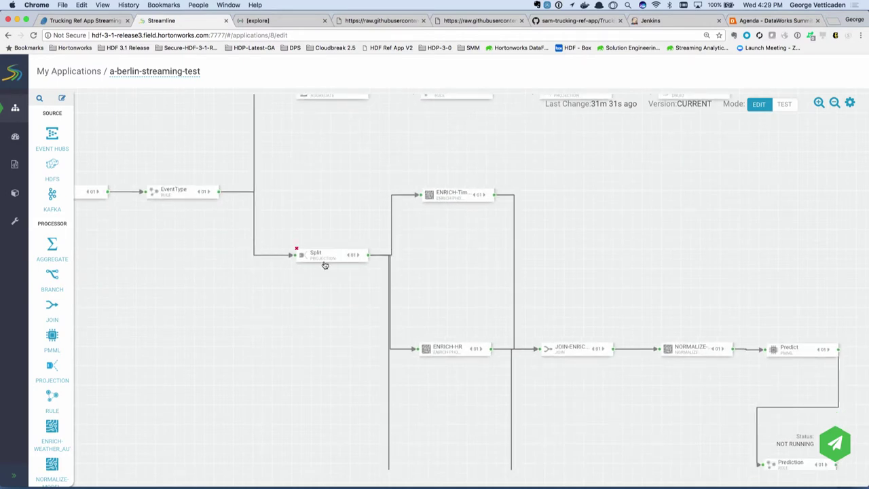
{"action": "left_click_drag", "start_coordinate": [191, 199], "coordinate": [191, 197]}
{"action": "double_click", "coordinate": [191, 196]}
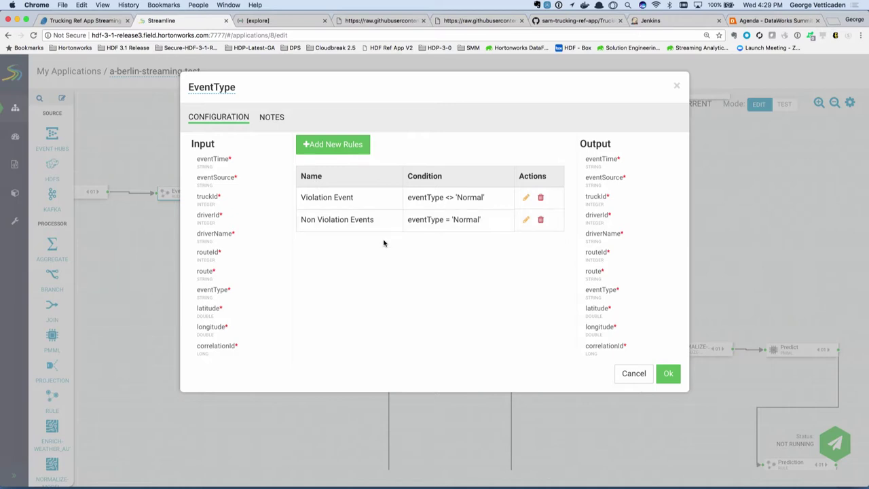
Dismiss the EventType rule, review the Split projection's functions and its splitJoinValue field, and confirm the unchanged configuration
{"action": "left_click", "coordinate": [629, 373]}
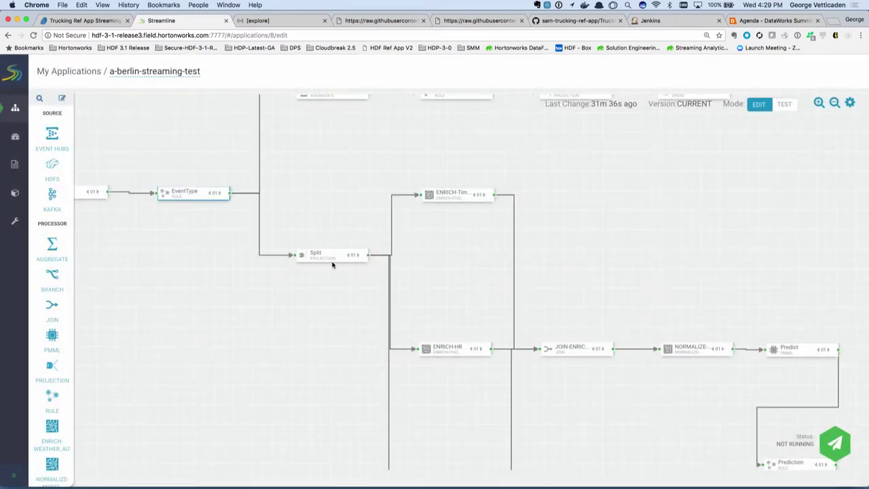
{"action": "double_click", "coordinate": [326, 261]}
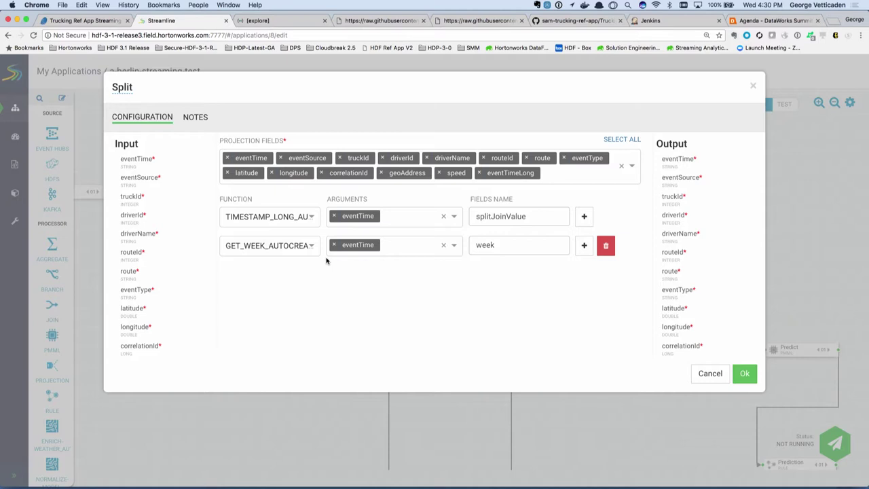
{"action": "left_click", "coordinate": [526, 221]}
{"action": "double_click", "coordinate": [526, 222]}
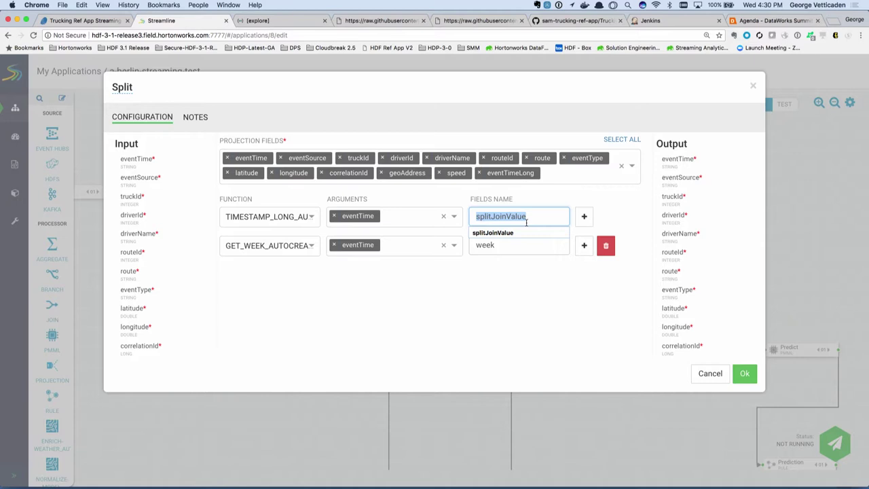
{"action": "left_click", "coordinate": [745, 374]}
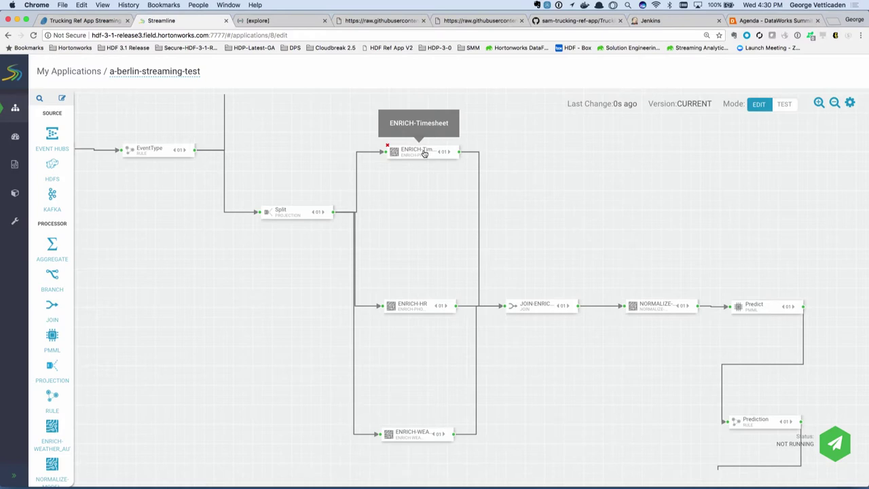
Examine ENRICH-Timesheet's enrichment SQL, including its columns, timesheet table and where clause, along with its output fields, and close it without saving
{"action": "double_click", "coordinate": [424, 152]}
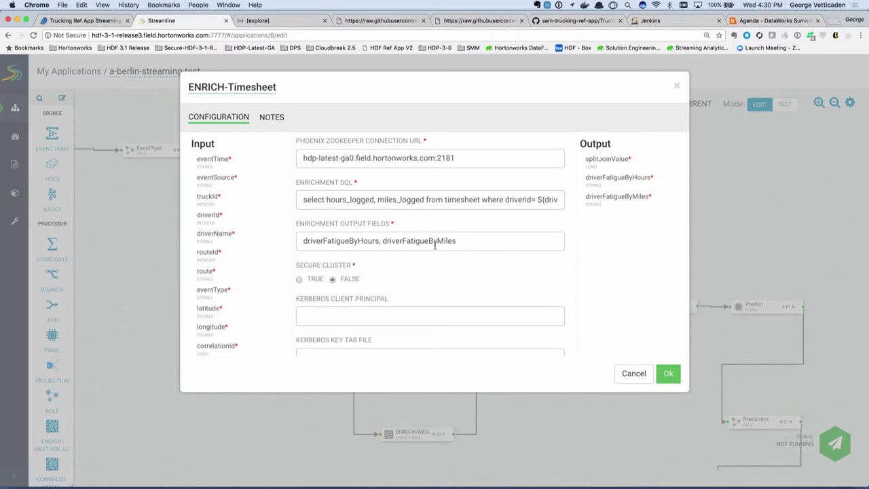
{"action": "scroll", "coordinate": [373, 333], "scroll_direction": "down", "scroll_amount": 5}
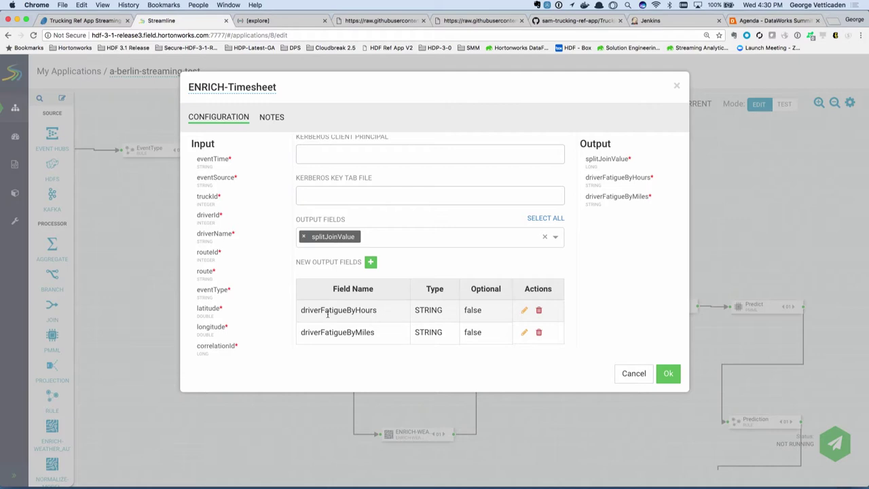
{"action": "scroll", "coordinate": [328, 314], "scroll_direction": "up", "scroll_amount": 5}
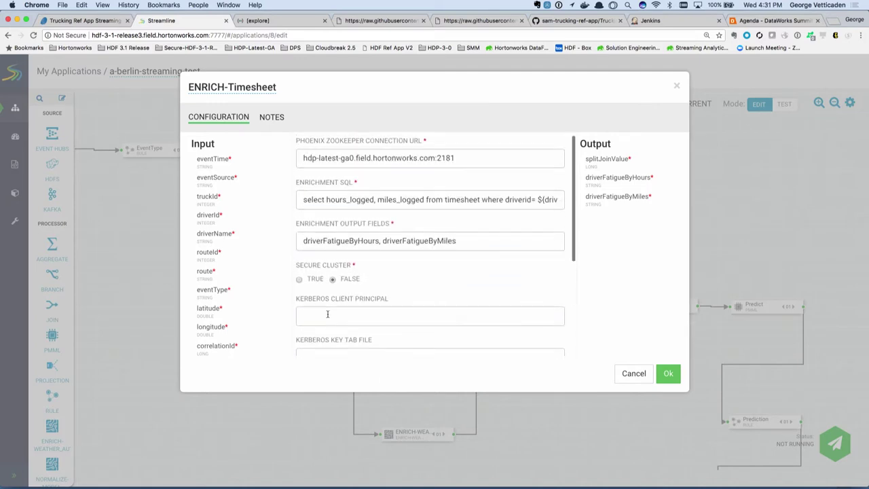
{"action": "left_click", "coordinate": [327, 201]}
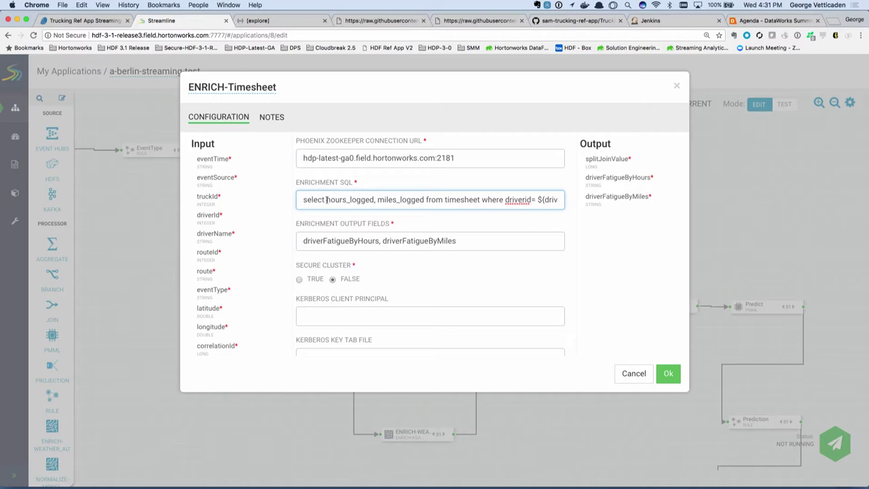
{"action": "left_click_drag", "start_coordinate": [326, 200], "coordinate": [424, 200]}
{"action": "double_click", "coordinate": [461, 199]}
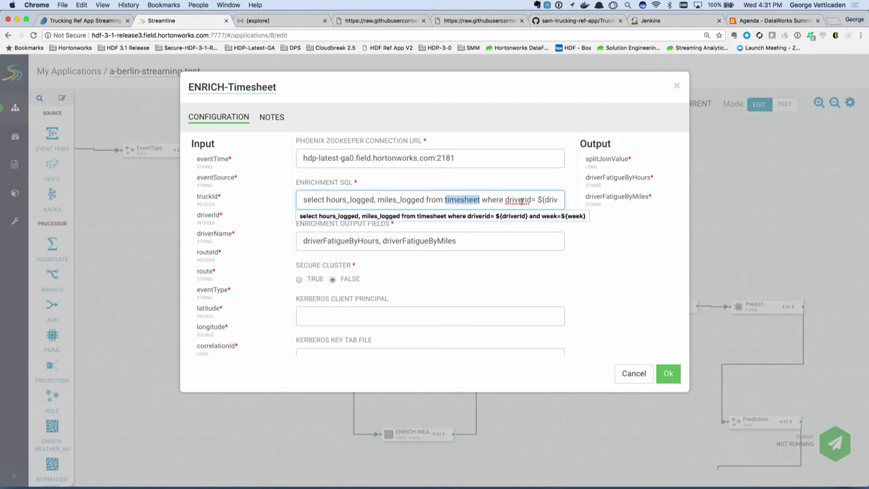
{"action": "left_click_drag", "start_coordinate": [505, 199], "coordinate": [523, 476]}
{"action": "scroll", "coordinate": [239, 185], "scroll_direction": "down", "scroll_amount": 3}
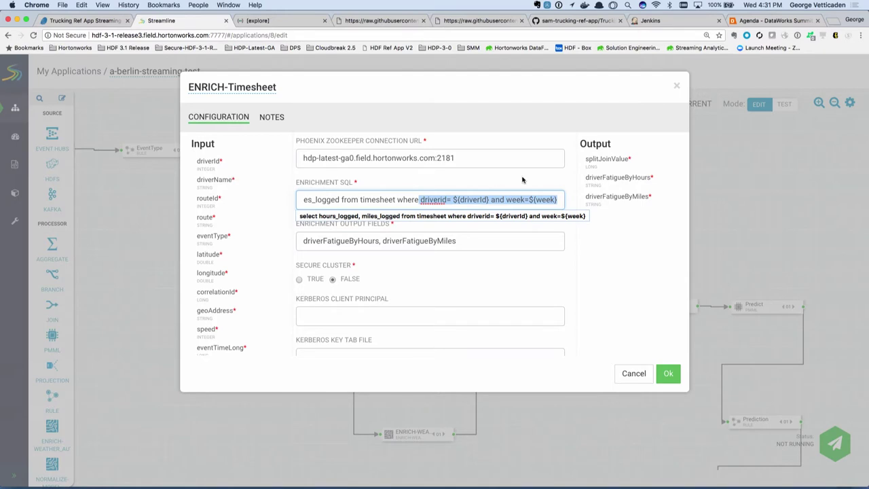
{"action": "left_click", "coordinate": [577, 244]}
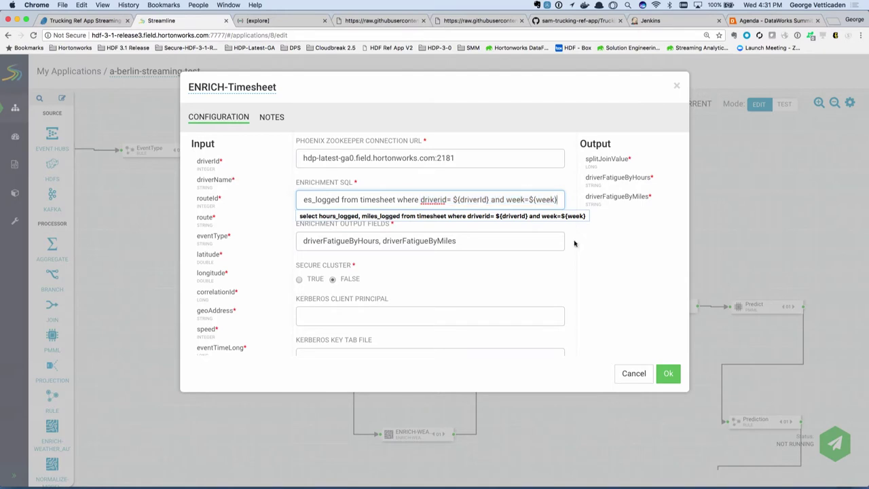
{"action": "double_click", "coordinate": [590, 178]}
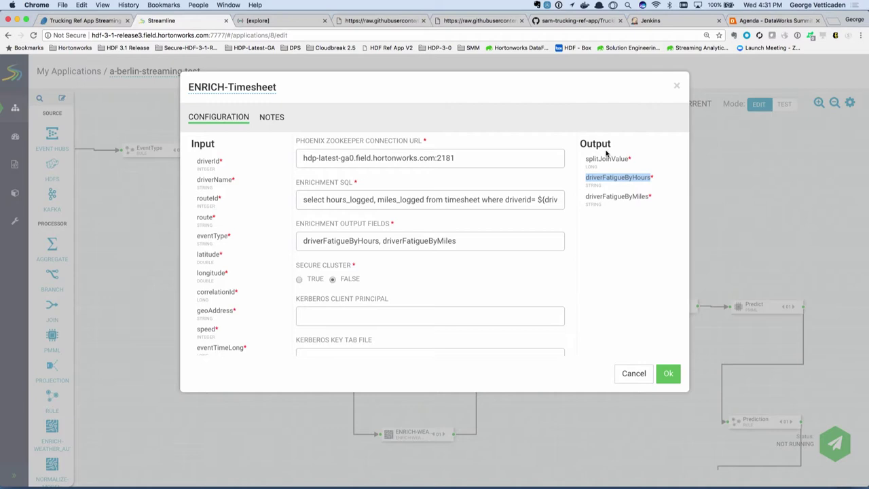
{"action": "left_click", "coordinate": [634, 374]}
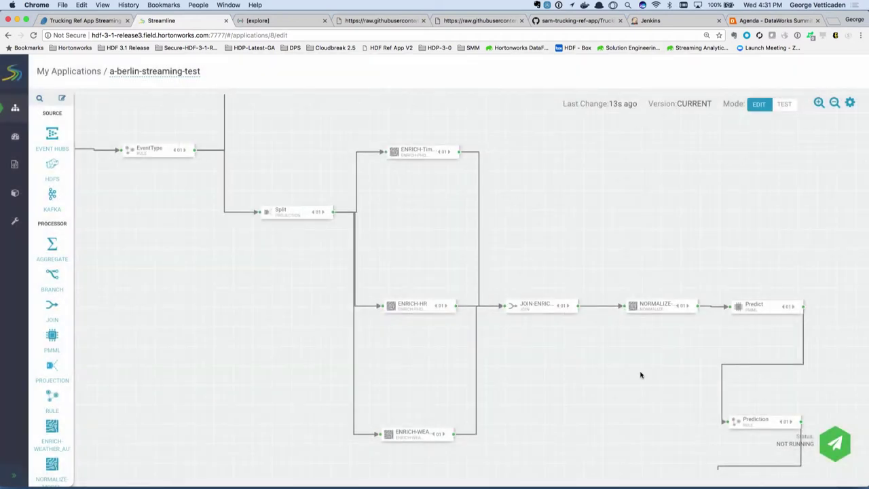
Review ENRICH-HR's enrichment SQL and its driverCertification and driverWagePlan output fields, then cancel the dialog
{"action": "double_click", "coordinate": [413, 309]}
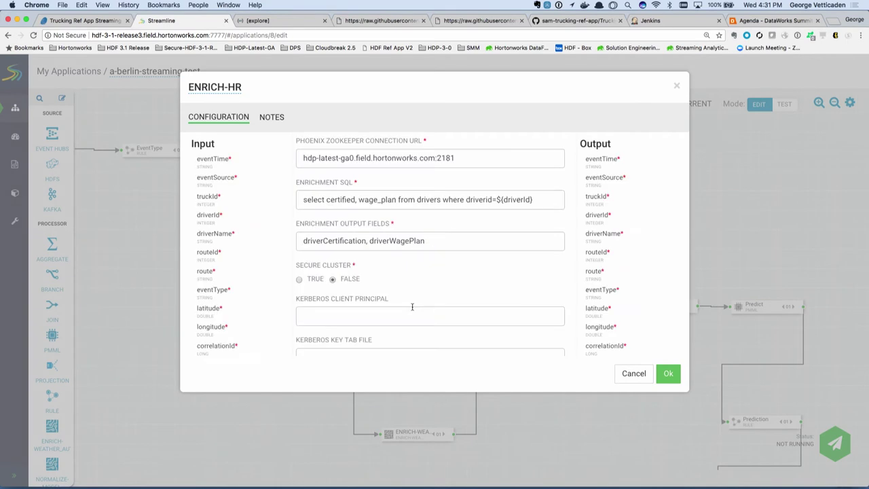
{"action": "mouse_move", "coordinate": [382, 226]}
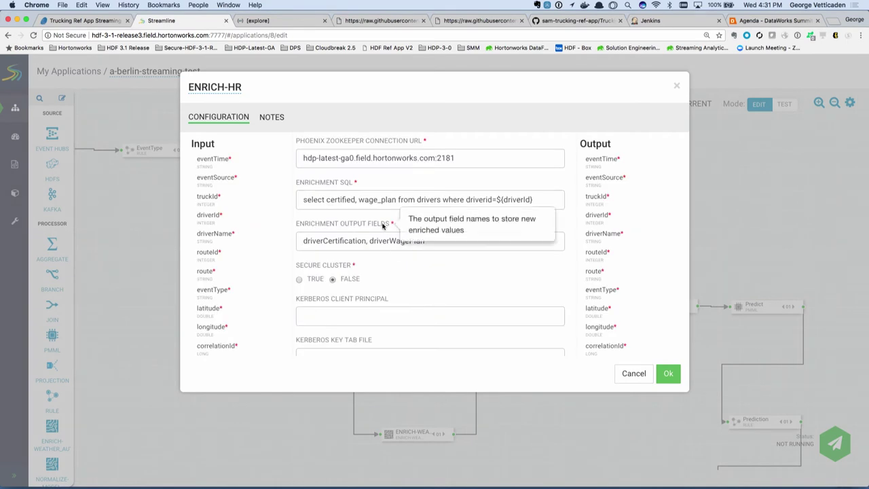
{"action": "double_click", "coordinate": [328, 199]}
{"action": "double_click", "coordinate": [372, 200]}
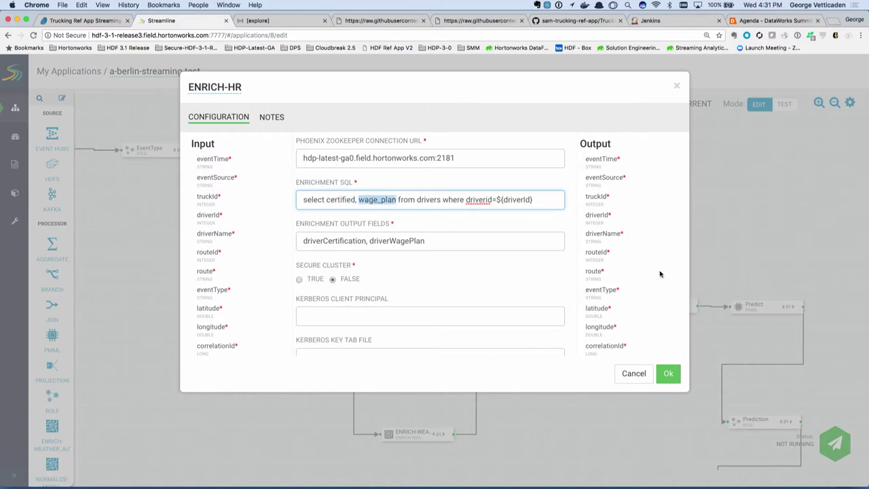
{"action": "scroll", "coordinate": [661, 274], "scroll_direction": "down", "scroll_amount": 5}
{"action": "left_click_drag", "start_coordinate": [586, 323], "coordinate": [637, 347]}
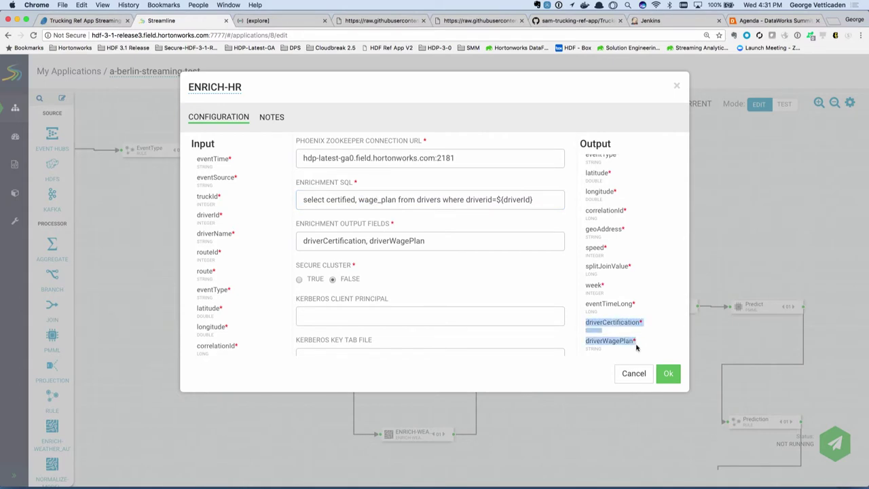
{"action": "left_click", "coordinate": [633, 374]}
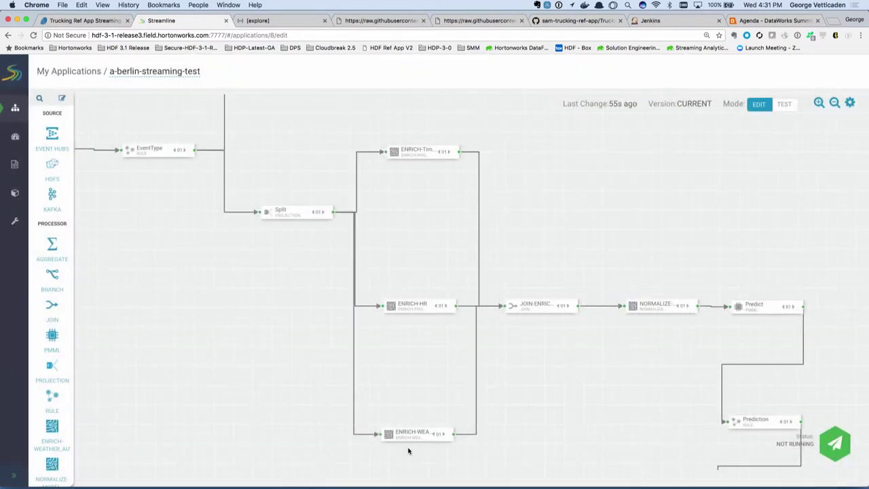
Inspect ENRICH-WEATHER's web service URL, input mapping and weather model feature outputs, and close it without saving
{"action": "double_click", "coordinate": [423, 439]}
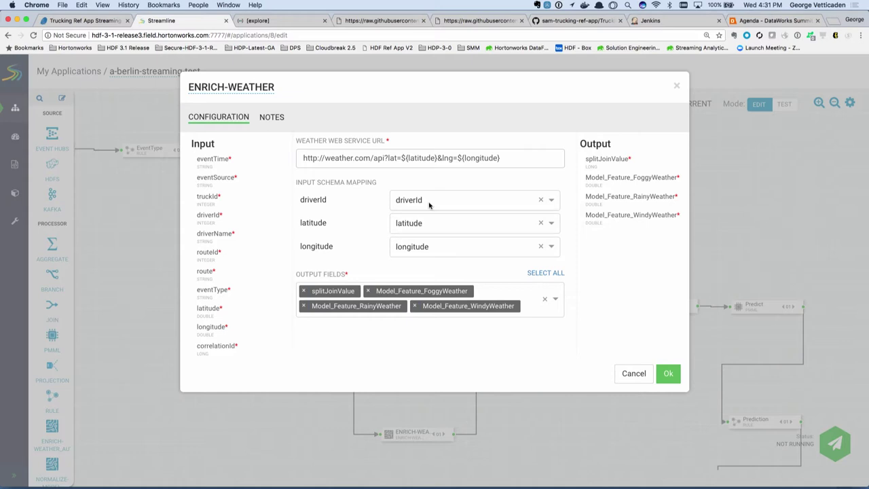
{"action": "double_click", "coordinate": [647, 178]}
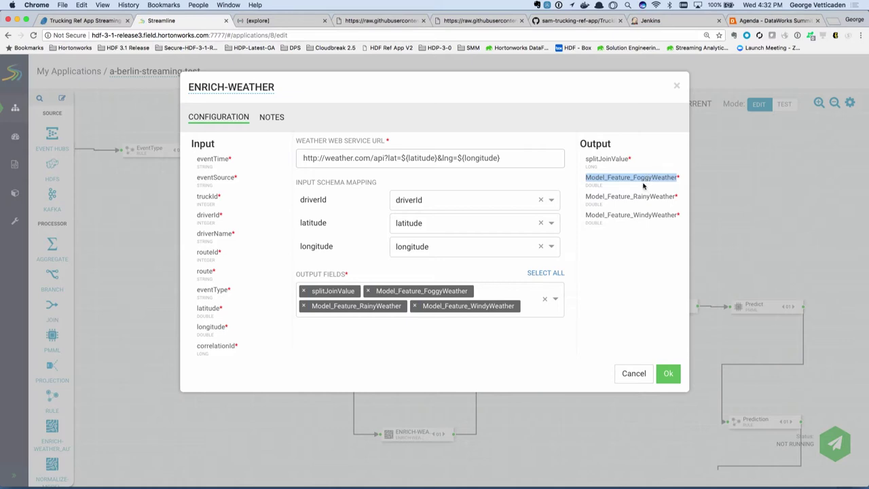
{"action": "left_click", "coordinate": [633, 378]}
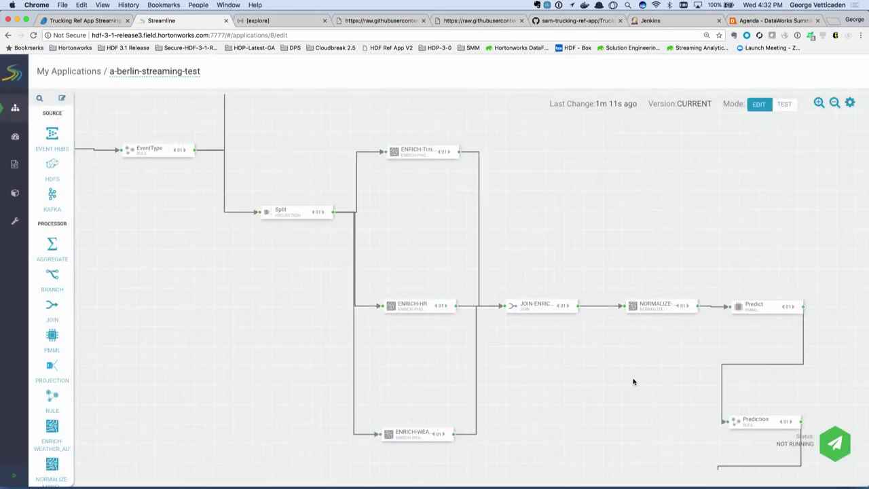
Check JOIN-ENRICHMENTS's join types, window settings and combined enrichment output fields, and confirm the unchanged configuration
{"action": "double_click", "coordinate": [531, 311]}
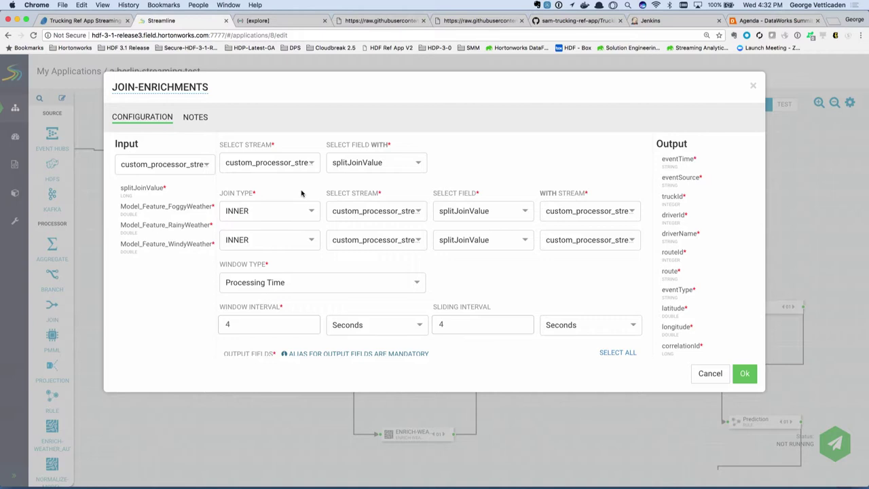
{"action": "scroll", "coordinate": [403, 254], "scroll_direction": "down", "scroll_amount": 3}
{"action": "scroll", "coordinate": [677, 256], "scroll_direction": "down", "scroll_amount": 5}
{"action": "left_click_drag", "start_coordinate": [662, 210], "coordinate": [710, 322]}
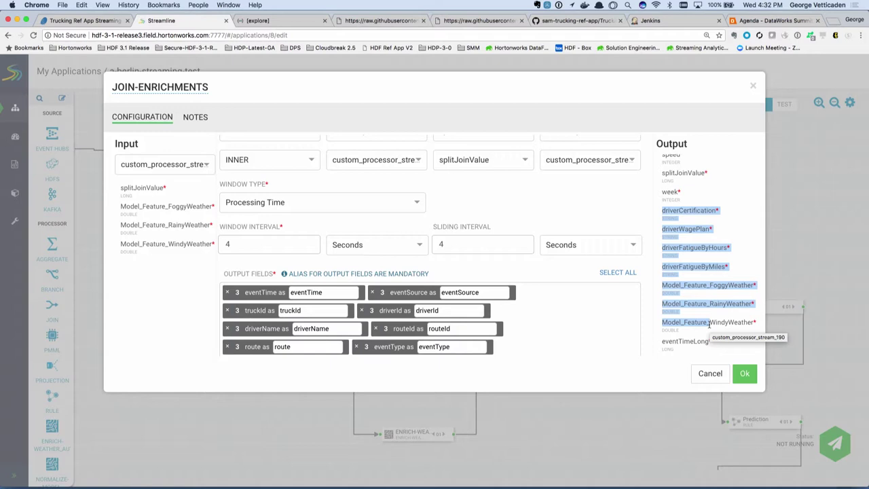
{"action": "left_click", "coordinate": [745, 374]}
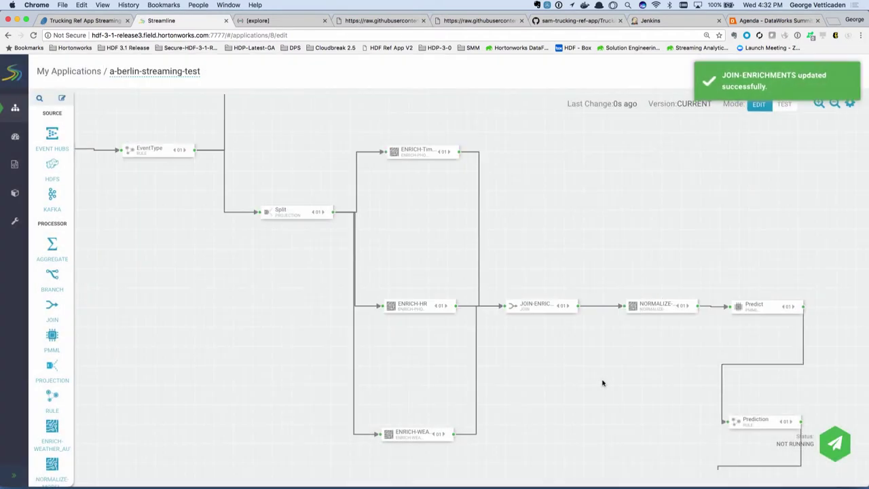
Examine the Model_Feature output fields of NORMALIZE-MODEL-FEATURES and confirm its configuration without changes
{"action": "left_click_drag", "start_coordinate": [616, 402], "coordinate": [550, 394]}
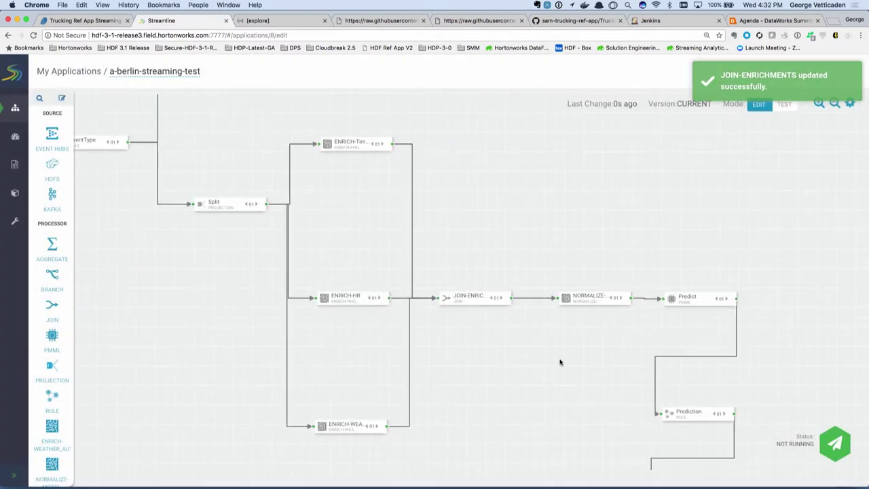
{"action": "double_click", "coordinate": [582, 301]}
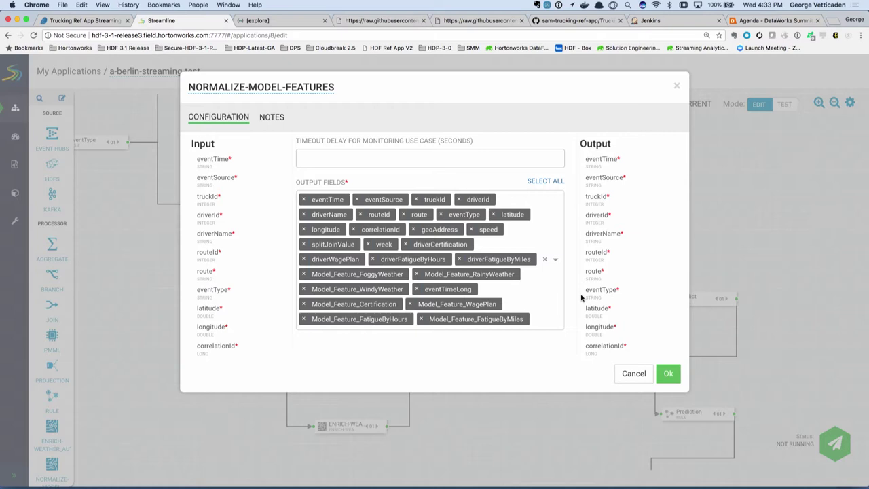
{"action": "scroll", "coordinate": [627, 299], "scroll_direction": "down", "scroll_amount": 1}
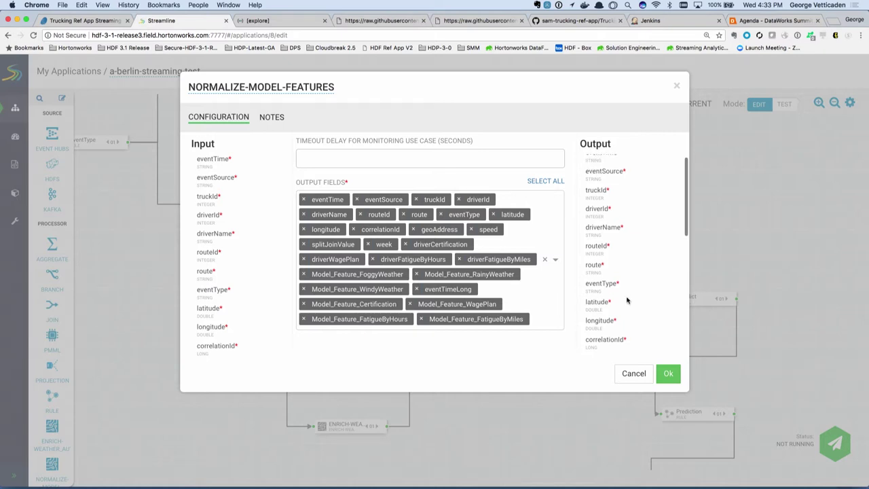
{"action": "scroll", "coordinate": [626, 299], "scroll_direction": "down", "scroll_amount": 5}
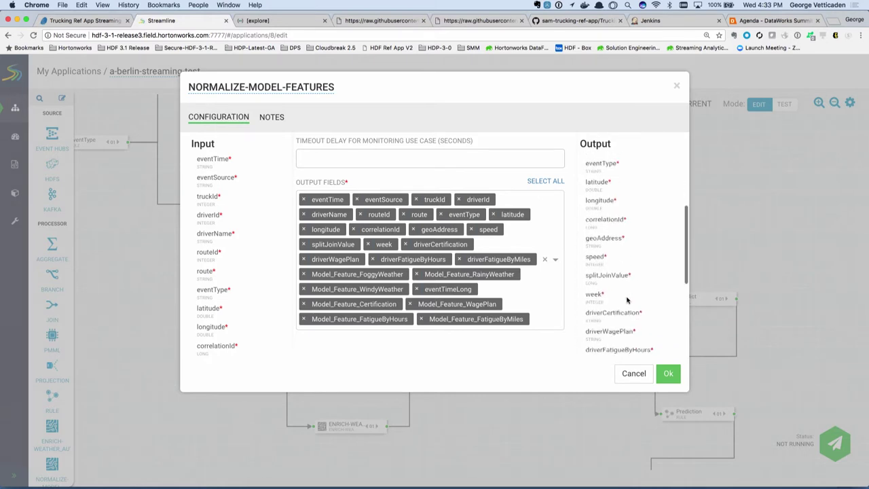
{"action": "scroll", "coordinate": [627, 299], "scroll_direction": "down", "scroll_amount": 7}
{"action": "left_click_drag", "start_coordinate": [587, 213], "coordinate": [640, 341]}
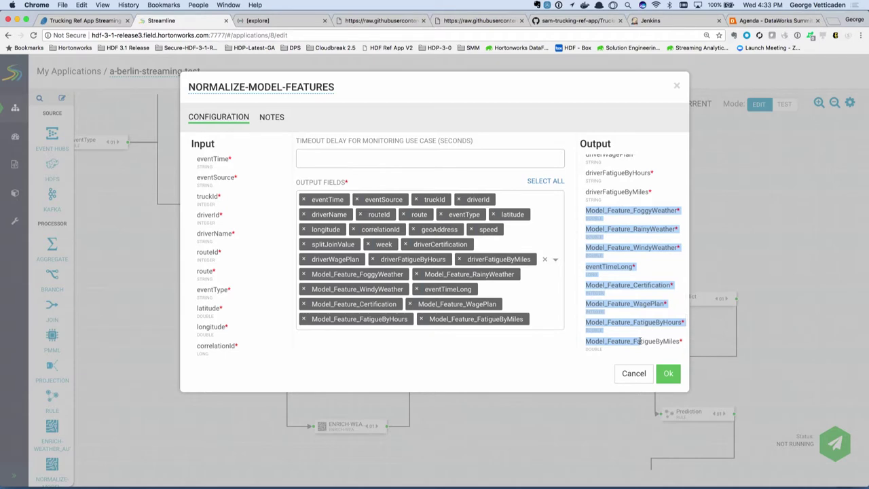
{"action": "left_click", "coordinate": [668, 374]}
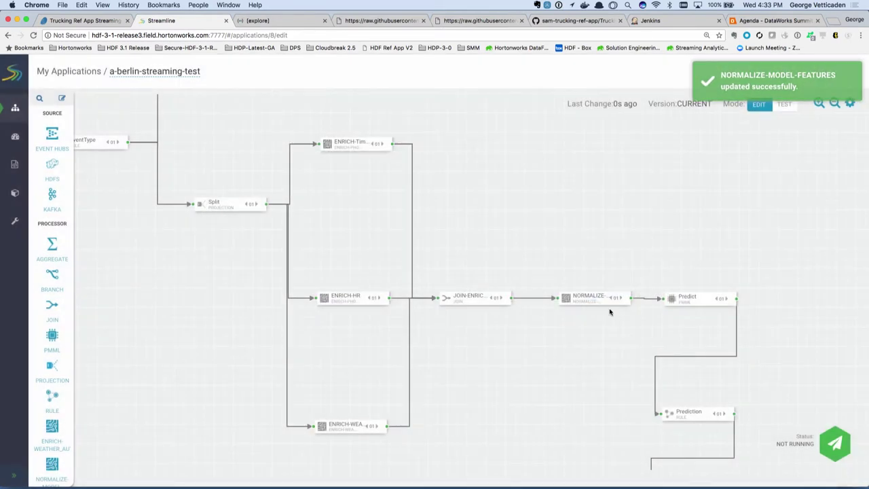
Examine Predict's DriverViolationPredictionModel_AUTOCREATED model and its ViolationPredicted output field, and confirm the unchanged configuration
{"action": "double_click", "coordinate": [686, 301]}
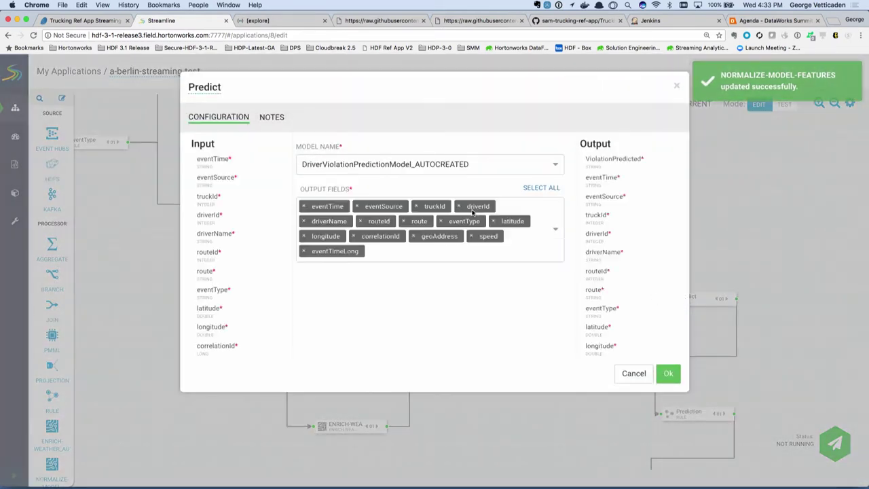
{"action": "left_click", "coordinate": [451, 169]}
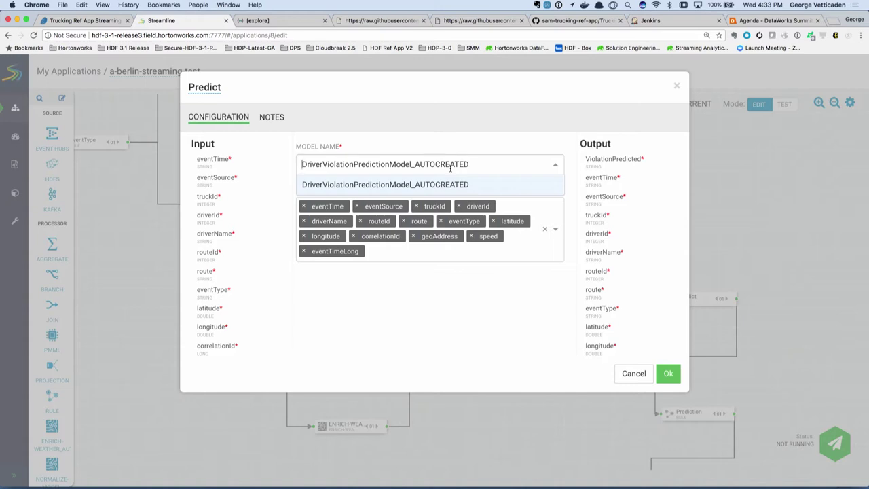
{"action": "left_click", "coordinate": [426, 185]}
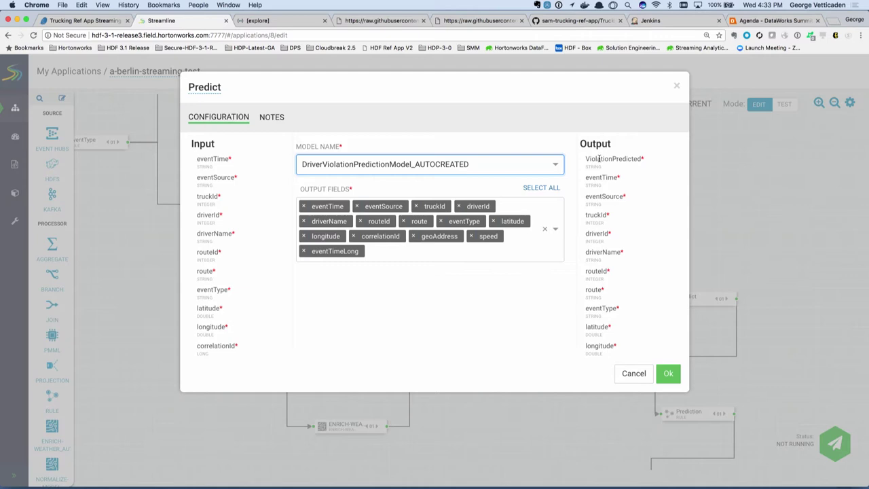
{"action": "double_click", "coordinate": [599, 158]}
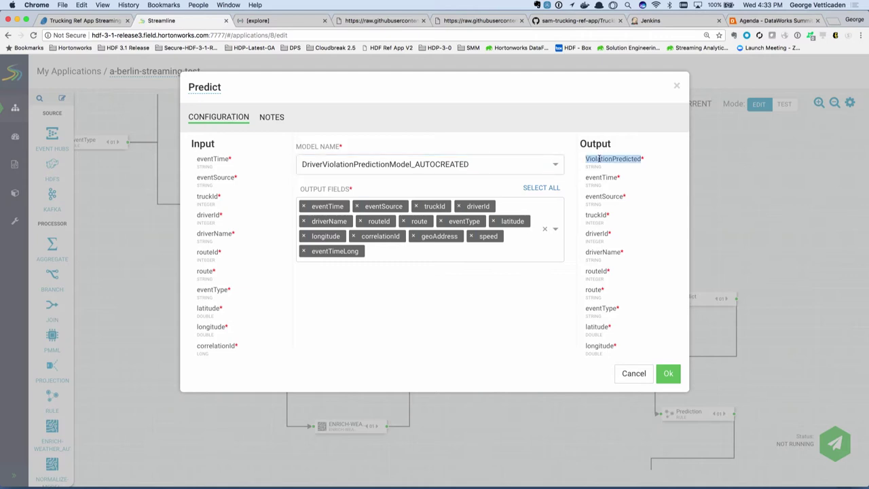
{"action": "scroll", "coordinate": [626, 207], "scroll_direction": "down", "scroll_amount": 3}
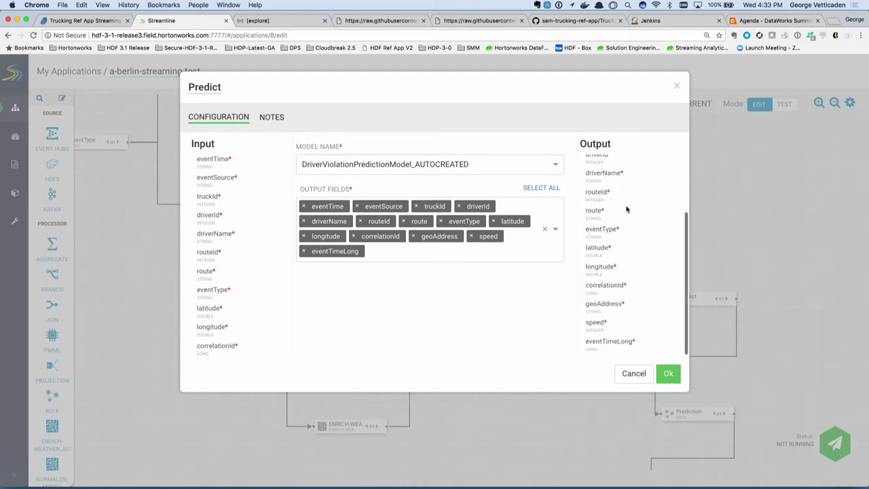
{"action": "scroll", "coordinate": [608, 267], "scroll_direction": "up", "scroll_amount": 3}
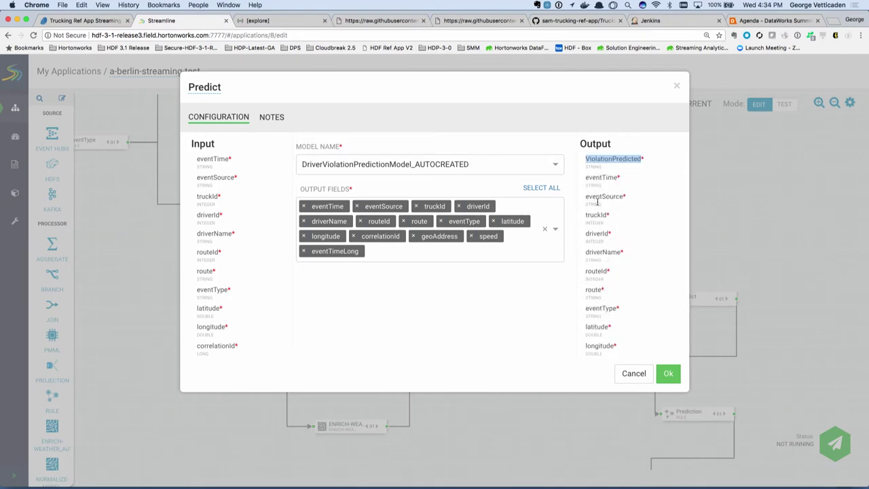
{"action": "left_click", "coordinate": [606, 160]}
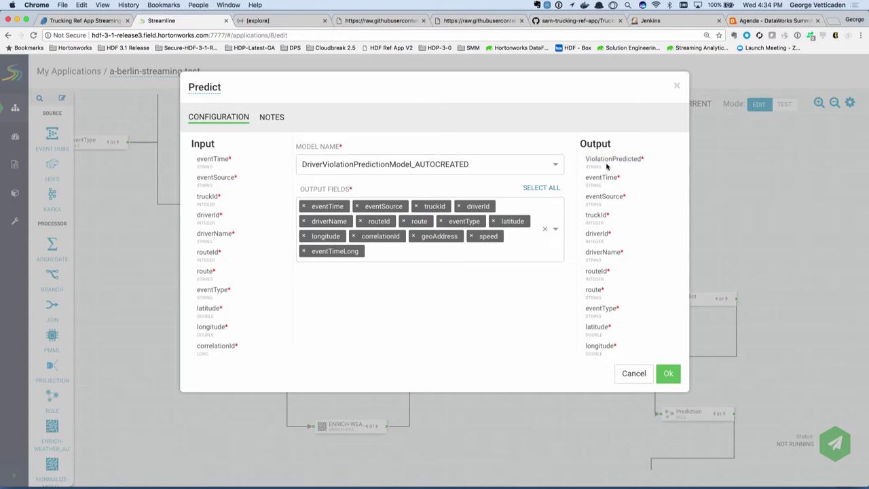
{"action": "double_click", "coordinate": [607, 158]}
{"action": "left_click", "coordinate": [668, 373]}
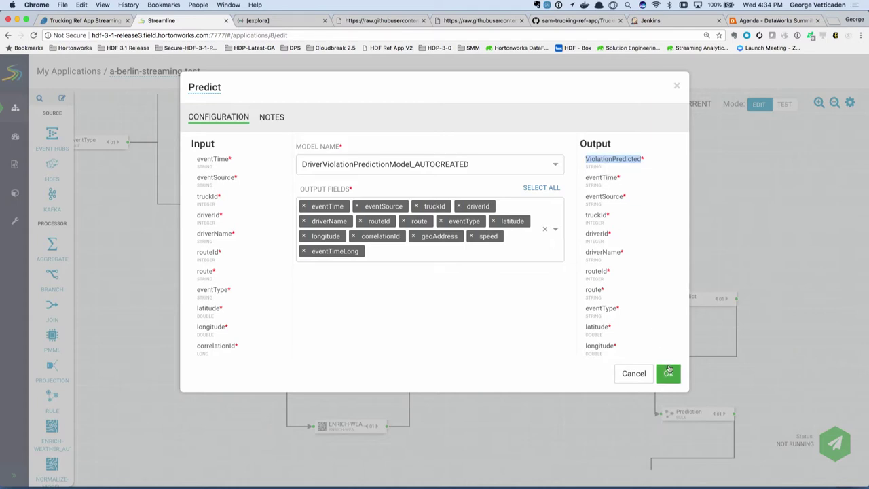
Review the Prediction rule's condition and the Dashboard-Predictions Druid sink's required settings, leaving both unchanged
{"action": "double_click", "coordinate": [648, 371]}
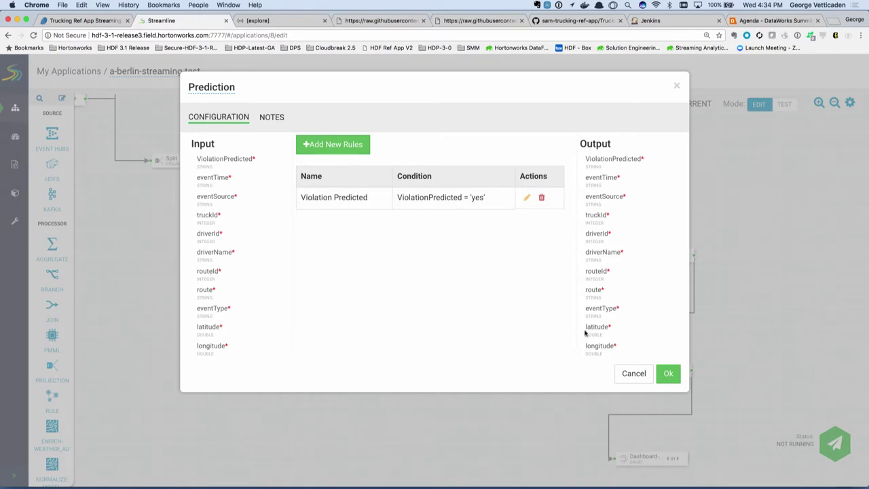
{"action": "left_click", "coordinate": [667, 374]}
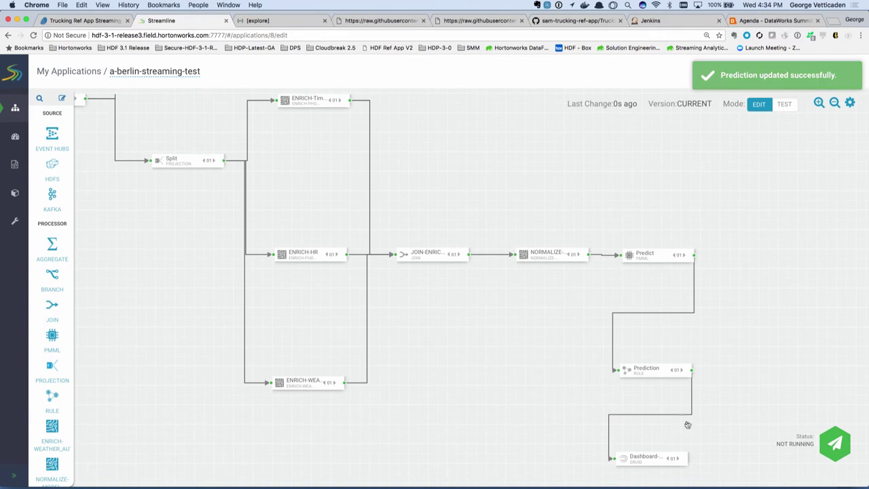
{"action": "left_click_drag", "start_coordinate": [703, 439], "coordinate": [677, 399]}
{"action": "double_click", "coordinate": [623, 421]}
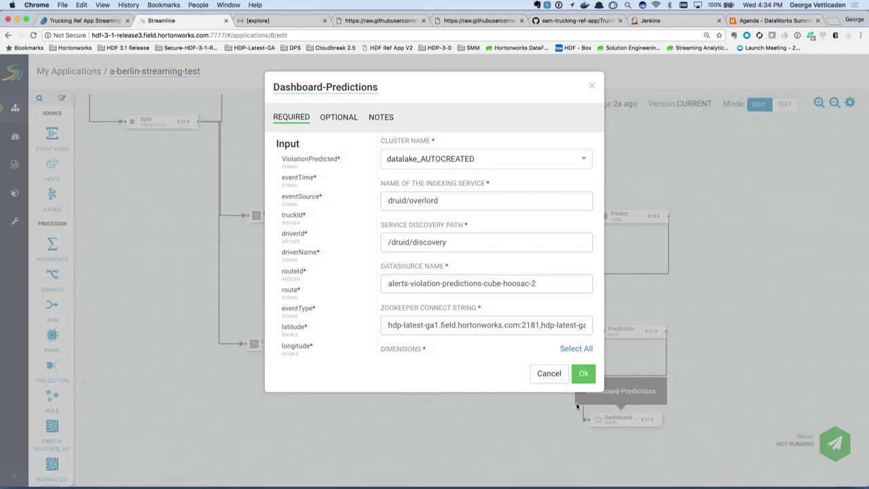
{"action": "left_click", "coordinate": [538, 372]}
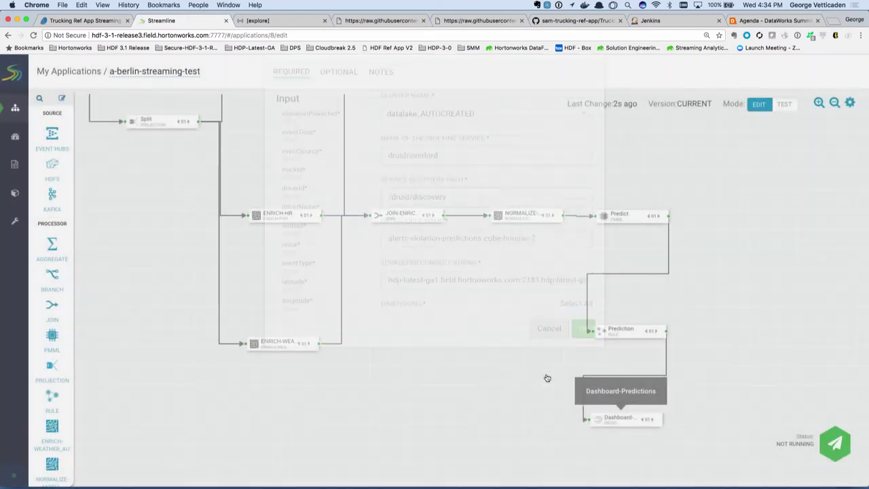
Switch to Superset, open the Alerts Dashboard and review its speeding alert and violation prediction charts and the predictions map
{"action": "left_click", "coordinate": [268, 22]}
{"action": "left_click", "coordinate": [182, 65]}
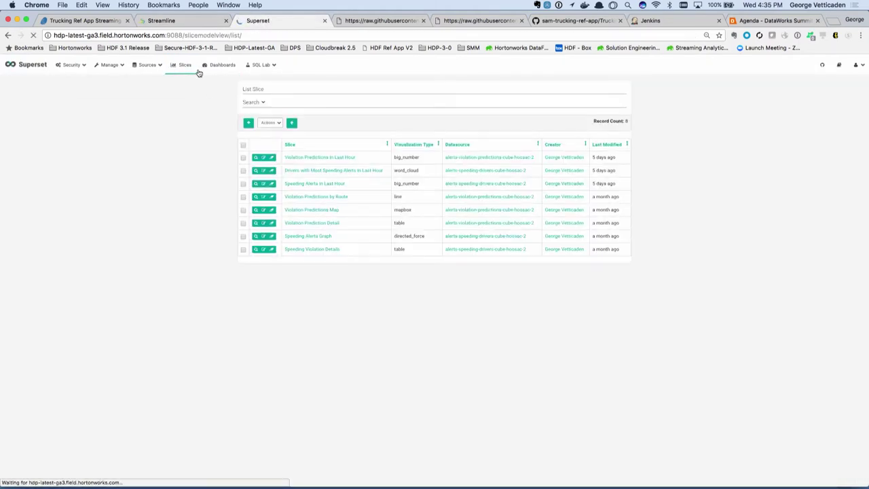
{"action": "left_click", "coordinate": [222, 65]}
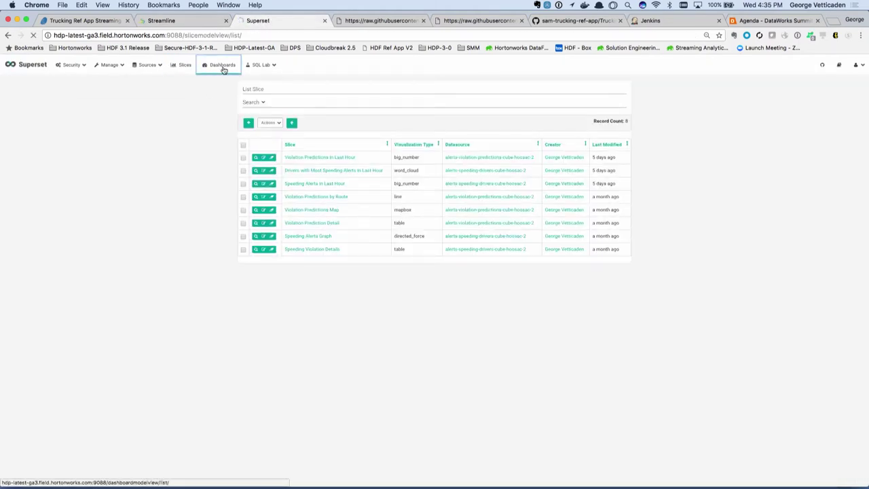
{"action": "left_click", "coordinate": [304, 159]}
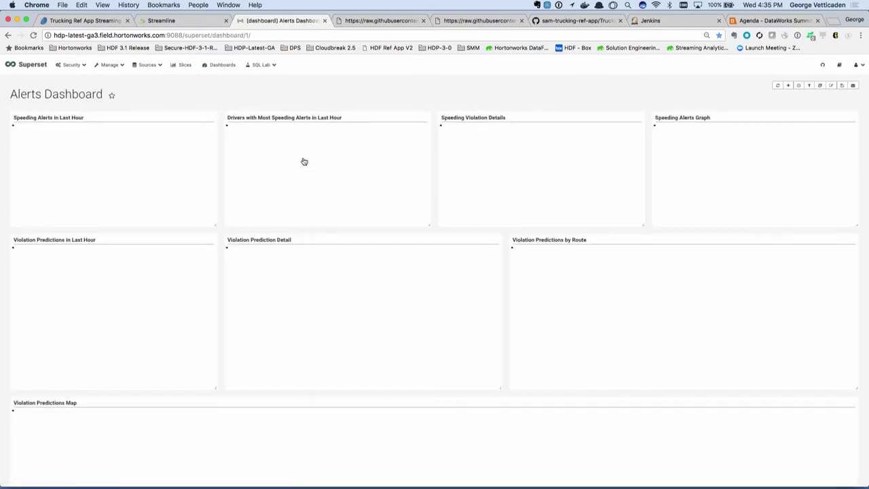
{"action": "key", "text": "super+minus"}
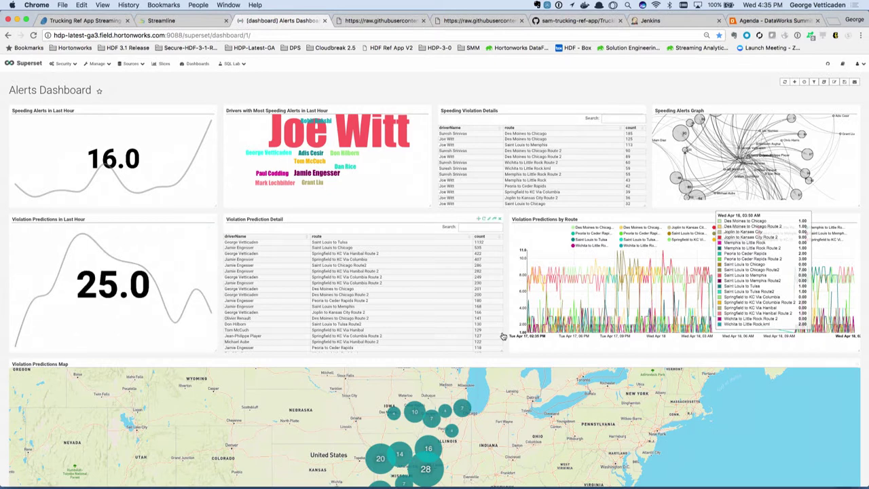
{"action": "scroll", "coordinate": [516, 348], "scroll_direction": "down", "scroll_amount": 2}
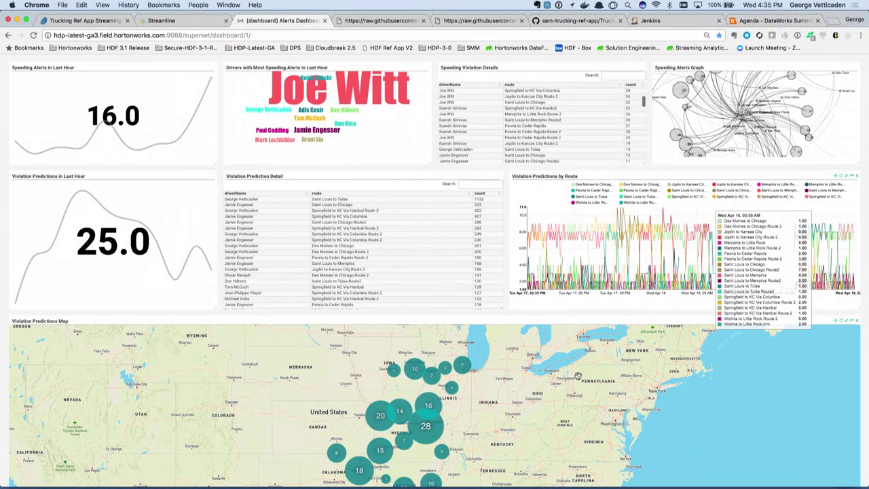
{"action": "scroll", "coordinate": [865, 393], "scroll_direction": "down", "scroll_amount": 2}
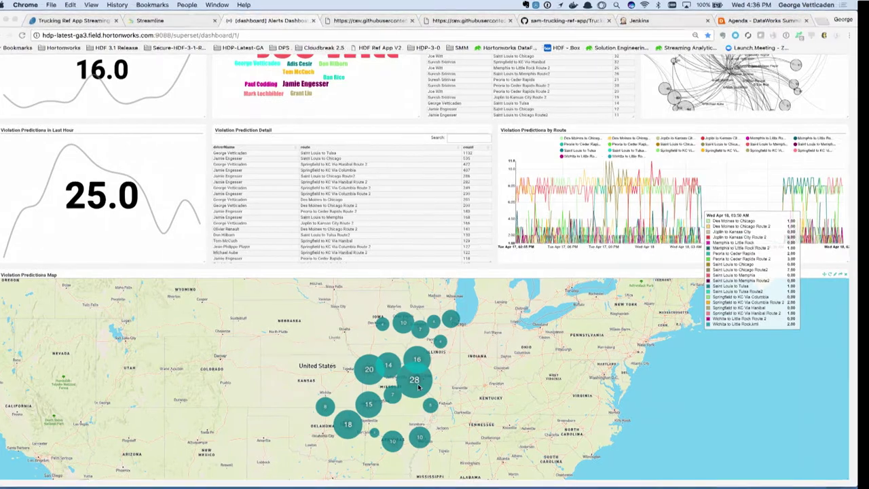
Switch to PowerPoint, start the slide show from slide 19 and advance to the SAM "Test" Mode slide
{"action": "key", "text": "super+Tab"}
{"action": "key", "text": "super+Tab"}
{"action": "key", "text": "super+Tab"}
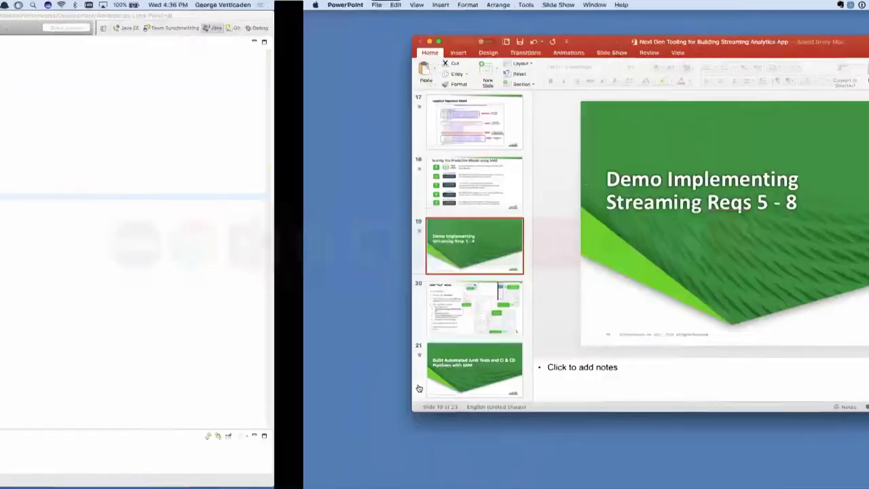
{"action": "key", "text": "super+shift+Return"}
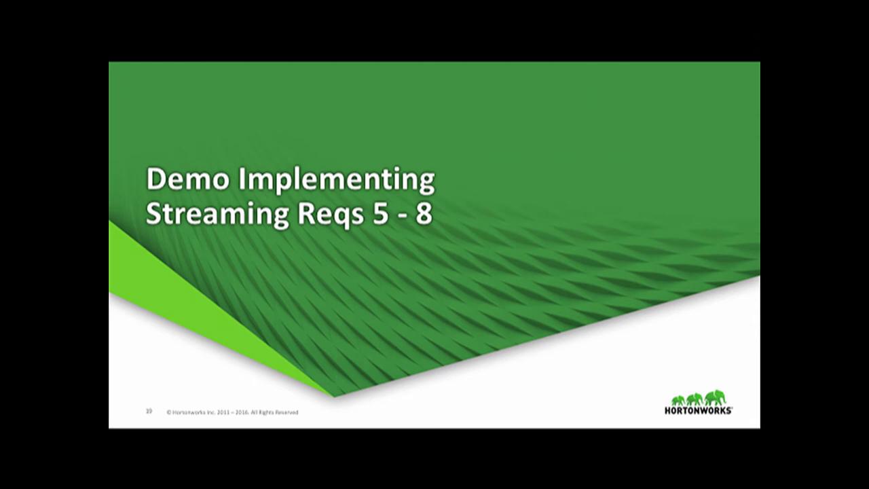
{"action": "key", "text": "Right"}
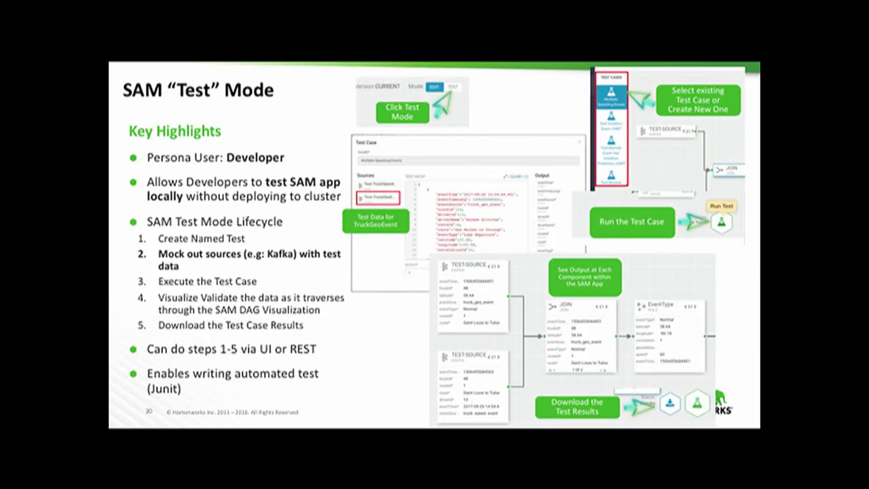
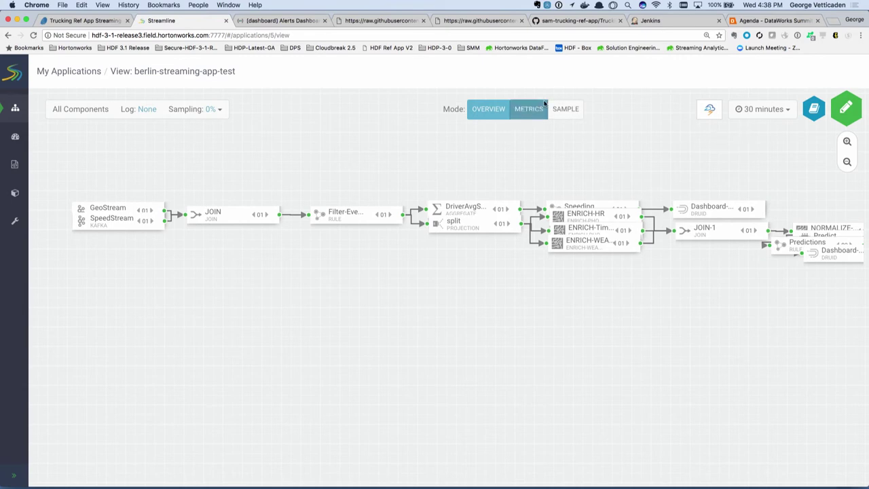
Open berlin-streaming-app-test for editing in Streamline and change the application to test mode
{"action": "left_click", "coordinate": [843, 110]}
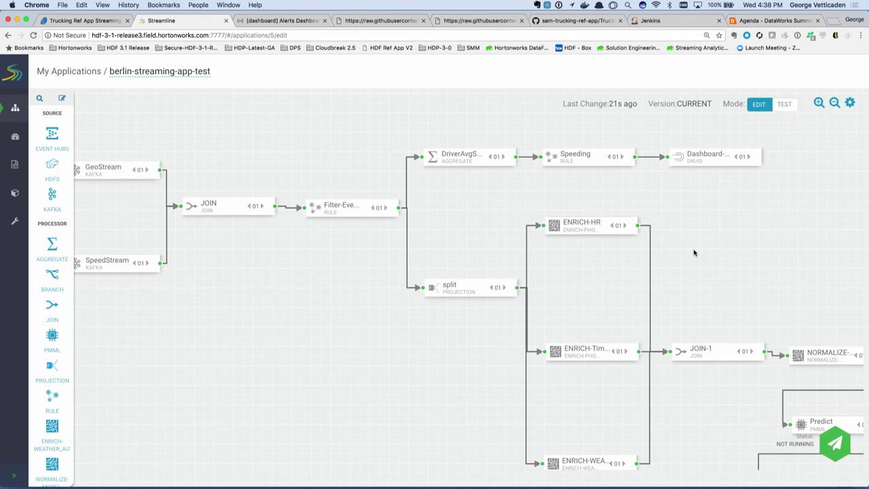
{"action": "mouse_move", "coordinate": [717, 177]}
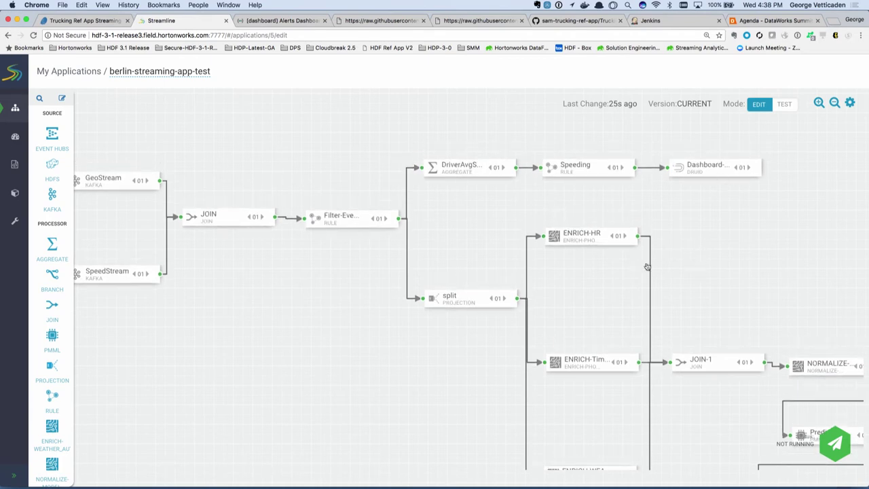
{"action": "left_click", "coordinate": [783, 105]}
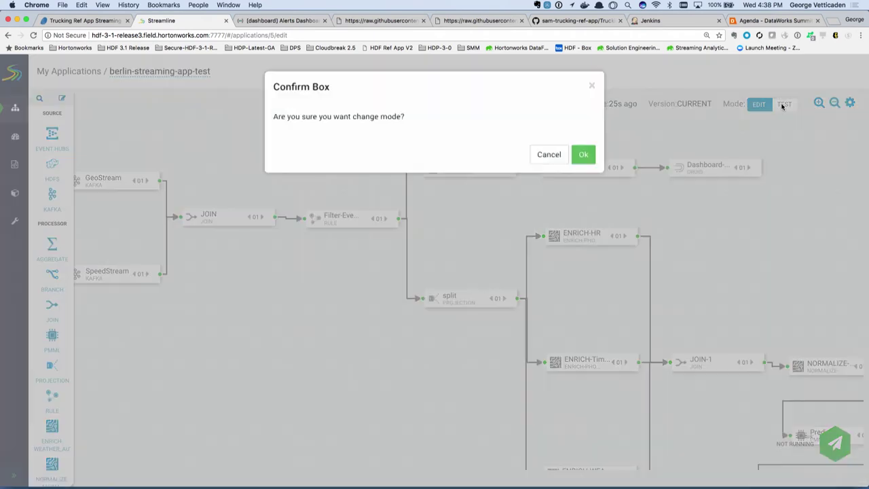
{"action": "left_click", "coordinate": [582, 152]}
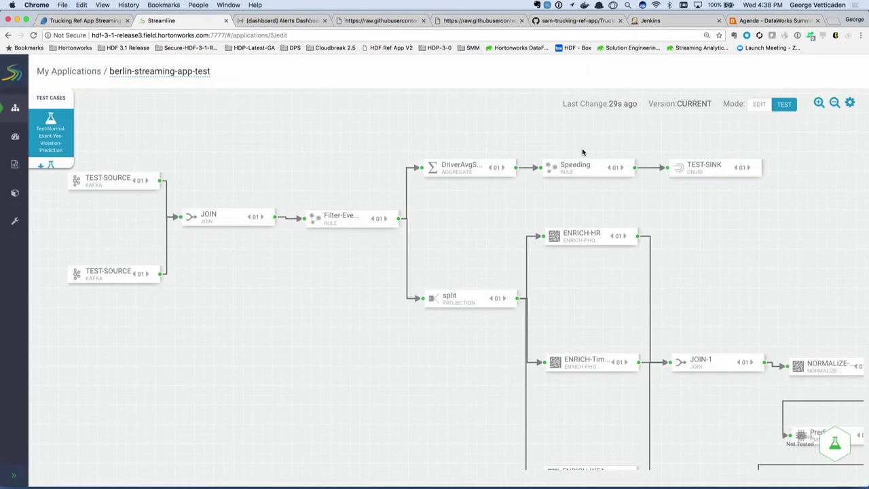
Create a new test case named Berline-UnitTest-1
{"action": "left_click", "coordinate": [54, 165]}
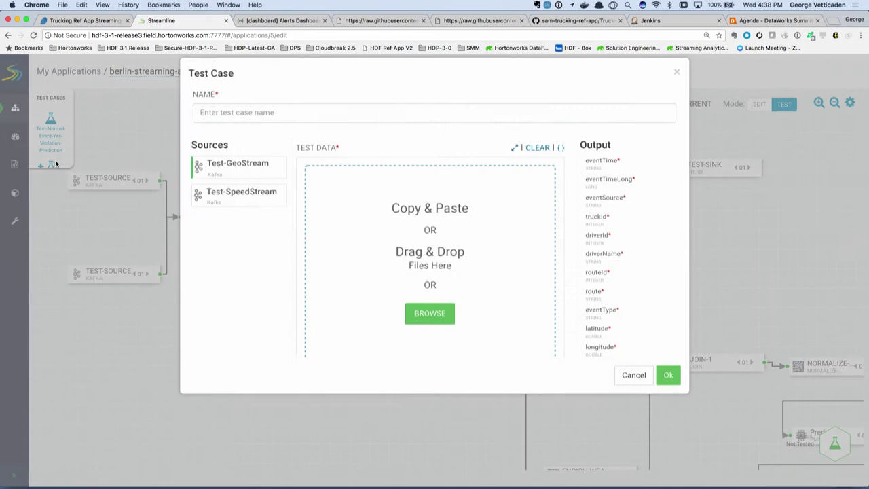
{"action": "left_click", "coordinate": [233, 124]}
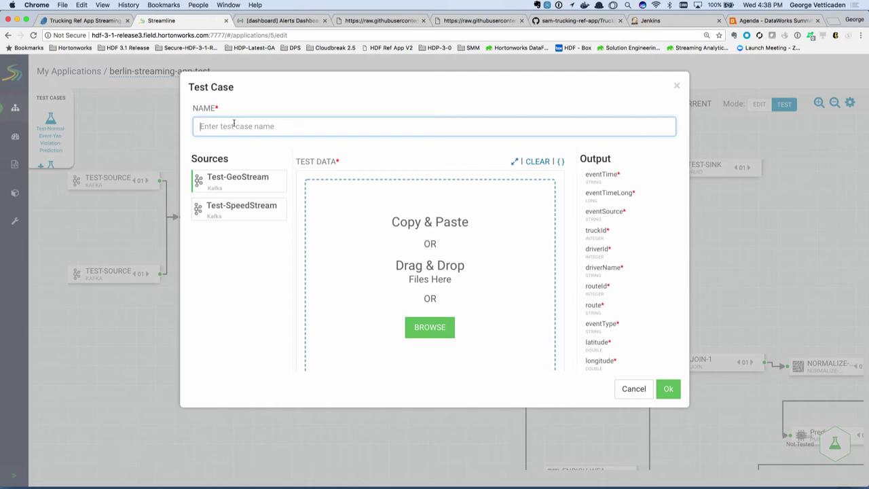
{"action": "type", "text": "Berline-UnitTest-1"}
Fill the Test-GeoStream source's test data with the geo-stream JSON copied from the raw GitHub page
{"action": "left_click", "coordinate": [238, 182]}
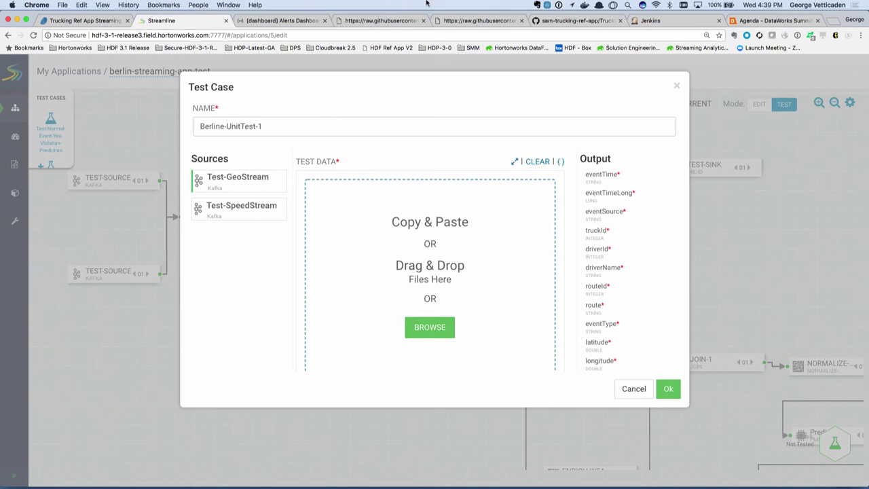
{"action": "left_click", "coordinate": [381, 21]}
{"action": "left_click", "coordinate": [369, 149]}
{"action": "key", "text": "ctrl+a"}
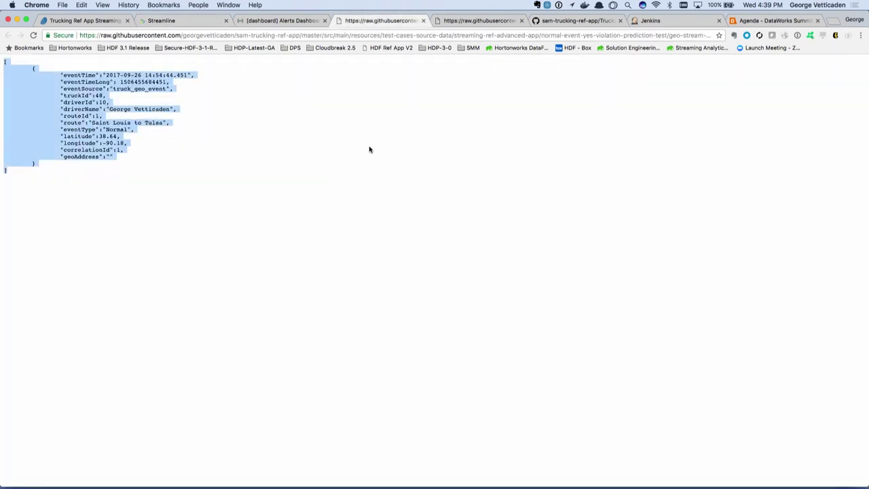
{"action": "left_click", "coordinate": [164, 22]}
{"action": "left_click", "coordinate": [367, 209]}
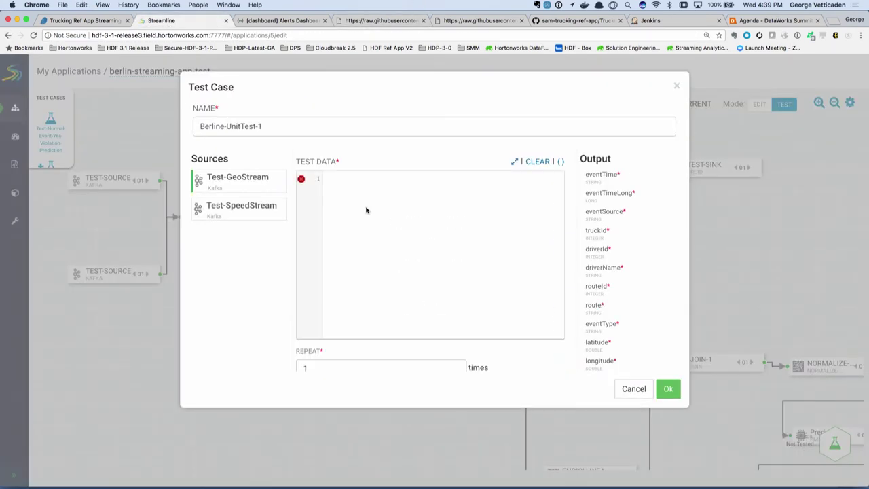
{"action": "key", "text": "super+v"}
{"action": "scroll", "coordinate": [388, 252], "scroll_direction": "up", "scroll_amount": 2}
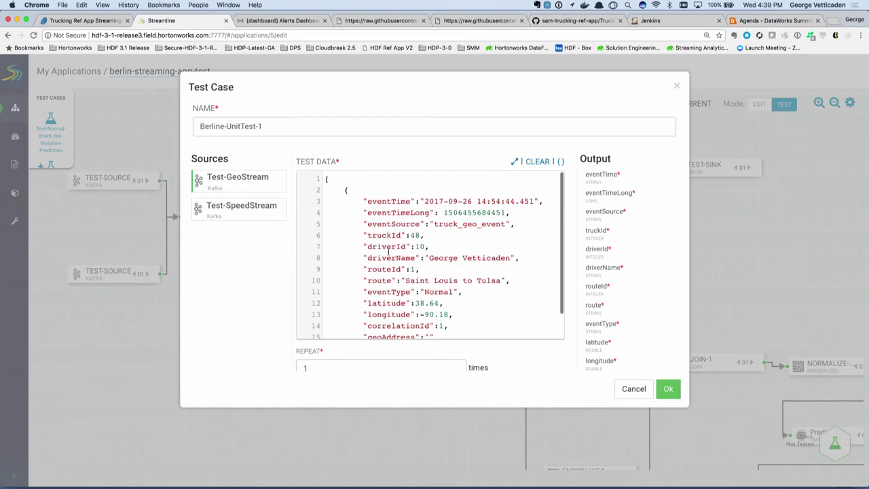
Fill the Test-SpeedStream source's test data with the speed-stream JSON copied from the other raw GitHub page
{"action": "left_click", "coordinate": [239, 206]}
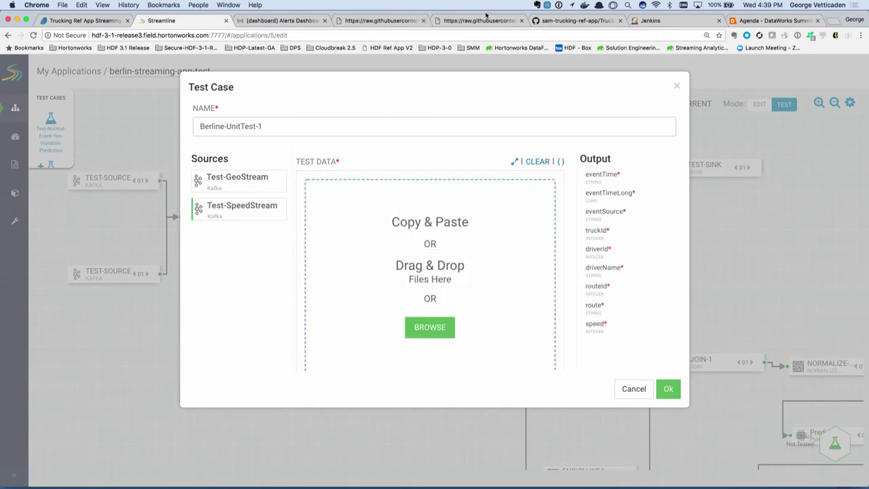
{"action": "left_click", "coordinate": [487, 15]}
{"action": "left_click", "coordinate": [438, 171]}
{"action": "key", "text": "super+a"}
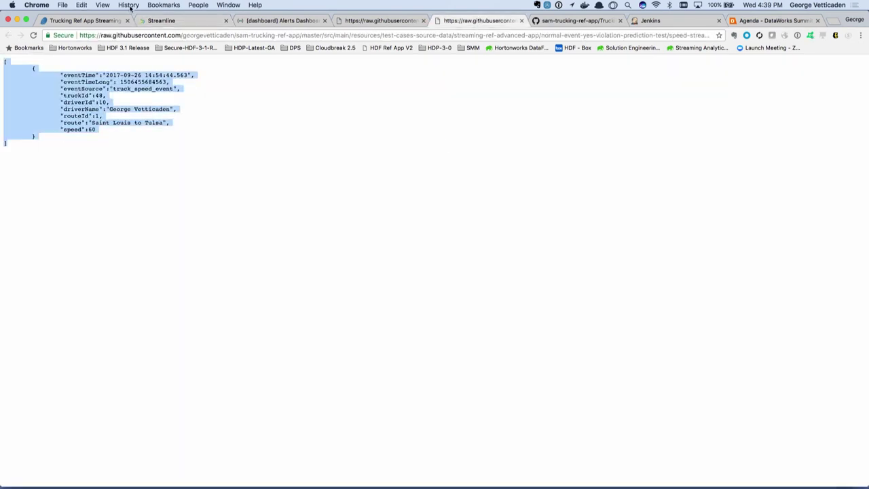
{"action": "left_click", "coordinate": [154, 20]}
{"action": "left_click", "coordinate": [360, 221]}
{"action": "key", "text": "super+v"}
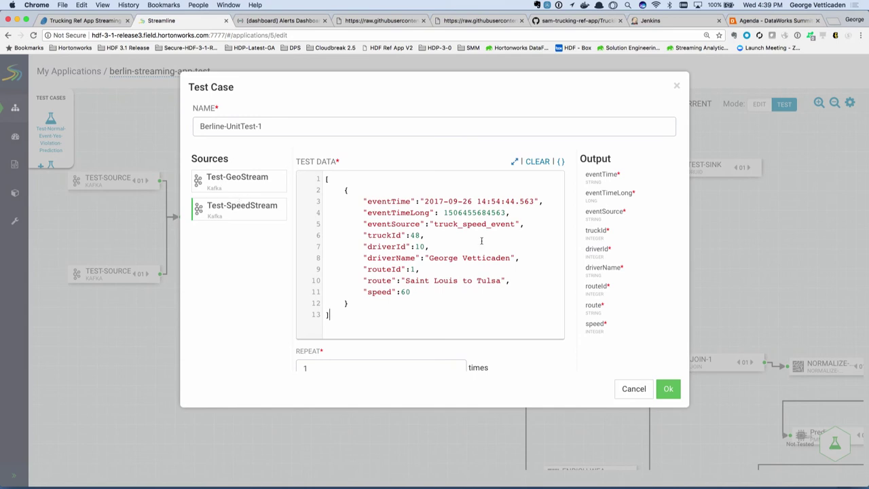
Save the Berline-UnitTest-1 test case and run it with a timeout duration of 40 seconds
{"action": "scroll", "coordinate": [488, 270], "scroll_direction": "down", "scroll_amount": 2}
{"action": "left_click", "coordinate": [668, 388]}
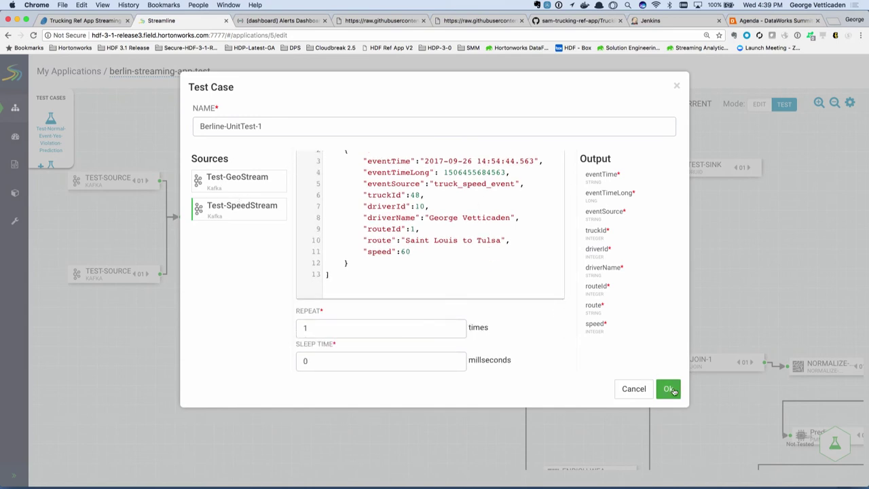
{"action": "left_click", "coordinate": [837, 449]}
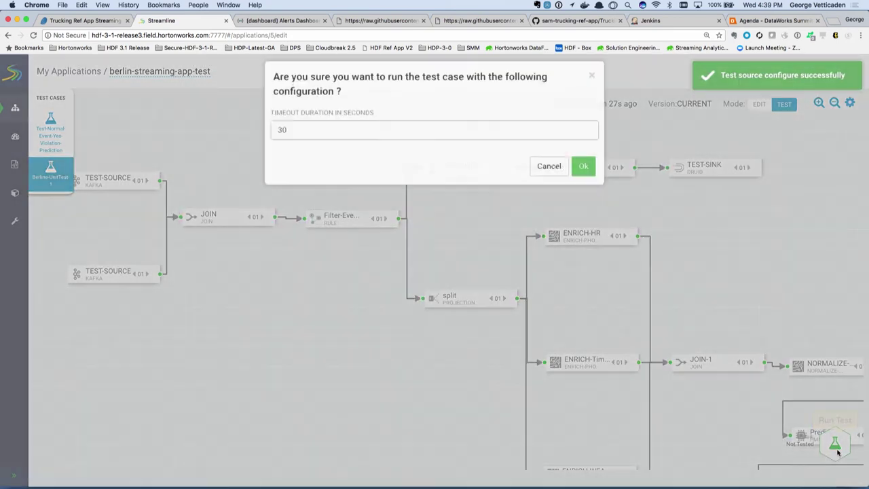
{"action": "double_click", "coordinate": [353, 142]}
{"action": "type", "text": "4"}
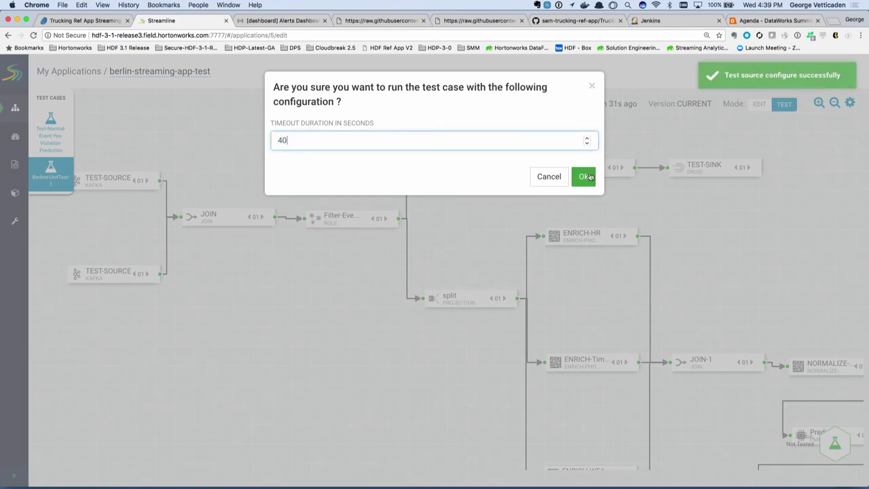
{"action": "left_click", "coordinate": [583, 177]}
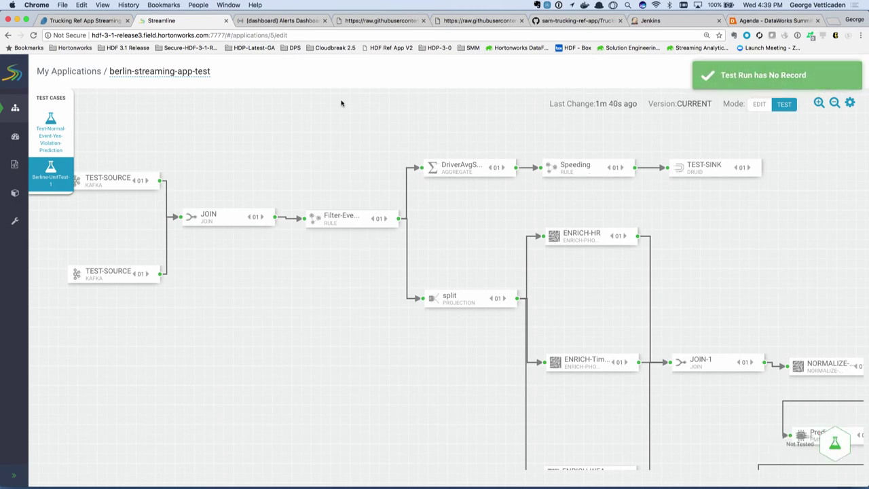
Open the a-berlin-streaming-test application for editing and change it to test mode
{"action": "left_click", "coordinate": [15, 108]}
{"action": "left_click", "coordinate": [583, 154]}
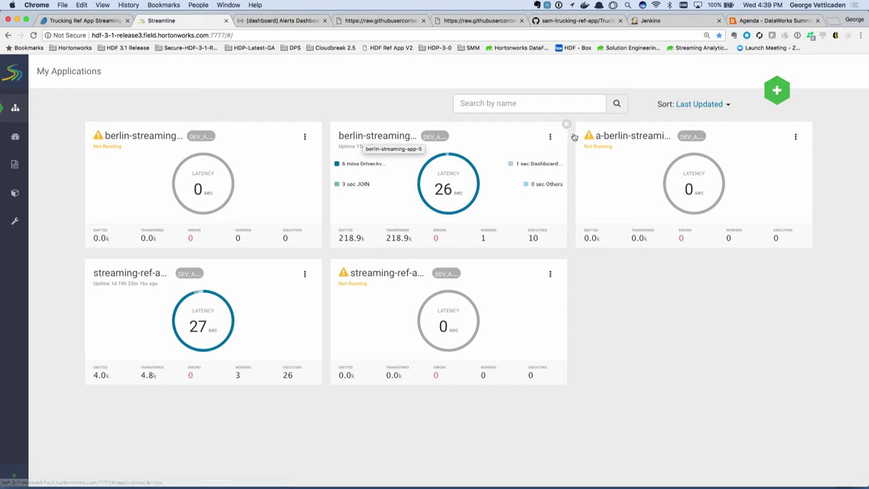
{"action": "left_click", "coordinate": [602, 138]}
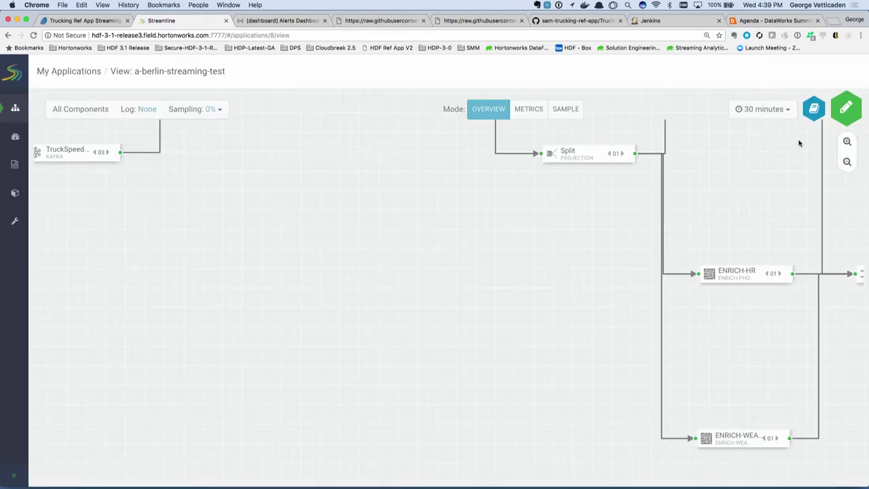
{"action": "left_click", "coordinate": [846, 109]}
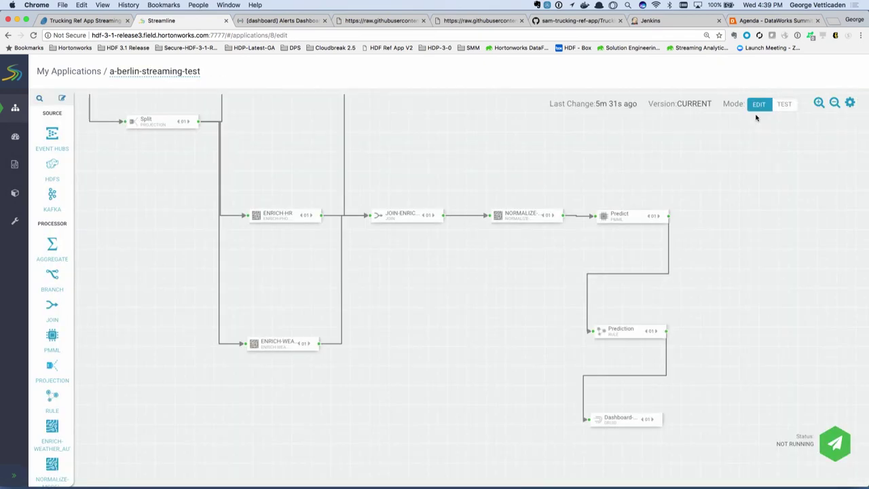
{"action": "left_click", "coordinate": [779, 106]}
{"action": "left_click", "coordinate": [572, 163]}
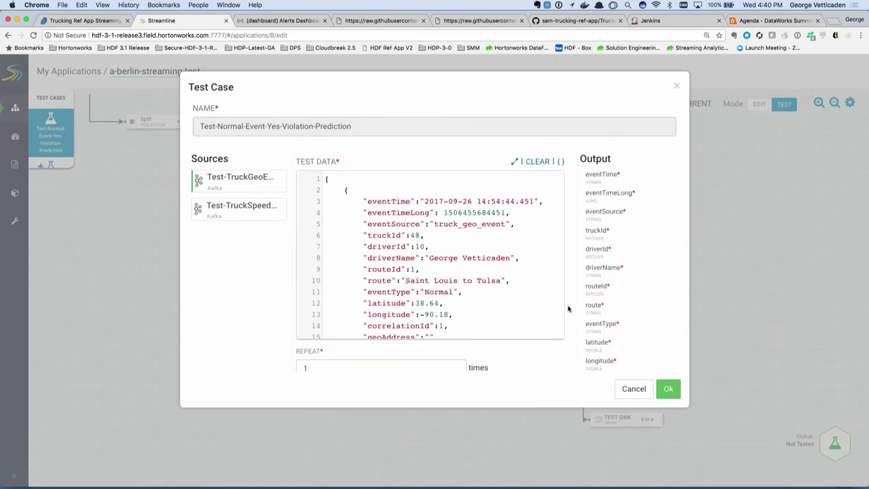
Save the Test-Normal-Event-Yes-Violation-Prediction test case and run it with the default timeout
{"action": "left_click", "coordinate": [666, 390]}
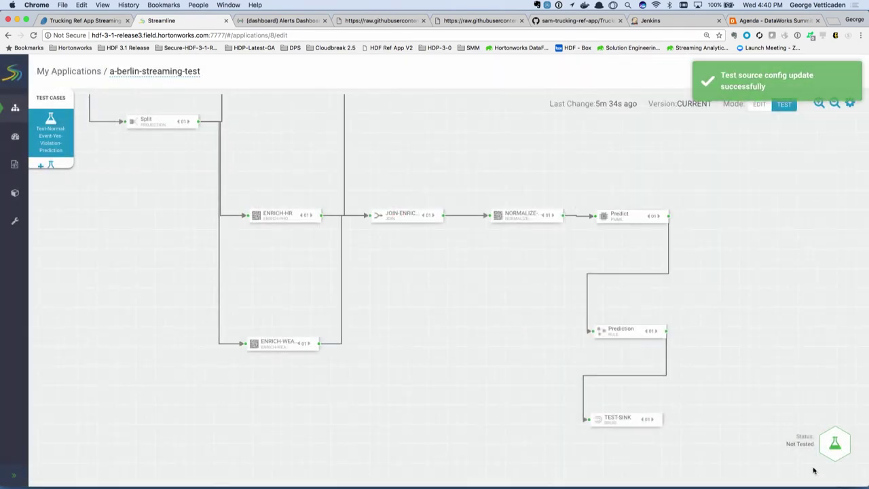
{"action": "left_click", "coordinate": [835, 443]}
{"action": "left_click", "coordinate": [584, 179]}
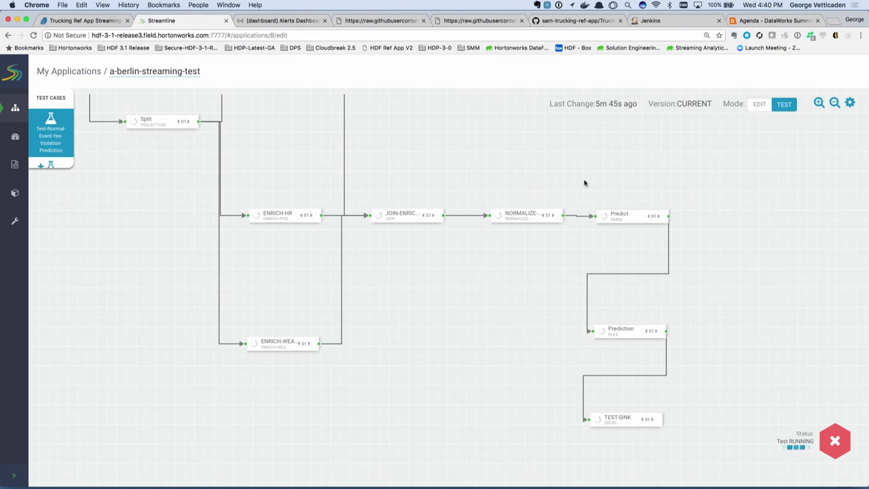
Examine the test run's records at each component from the sources to the prediction, paging through the enrichment join's records
{"action": "left_click_drag", "start_coordinate": [375, 307], "coordinate": [404, 375]}
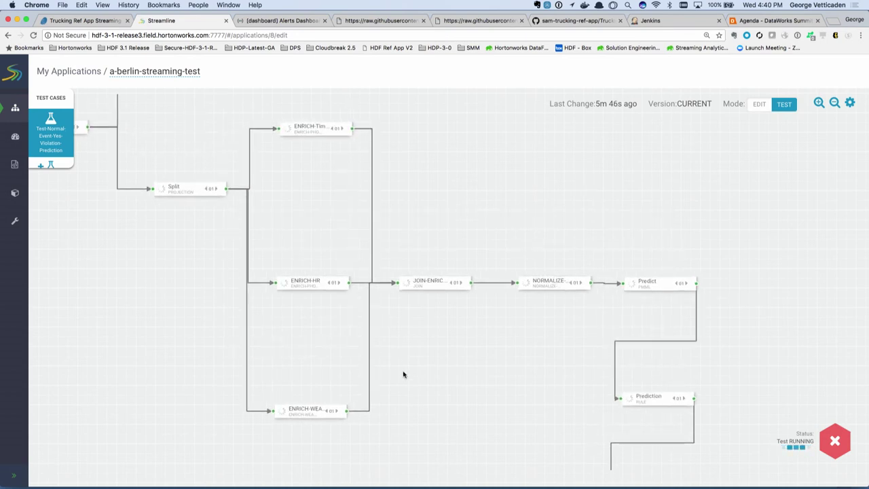
{"action": "left_click_drag", "start_coordinate": [404, 374], "coordinate": [520, 405]}
{"action": "left_click_drag", "start_coordinate": [148, 297], "coordinate": [390, 374]}
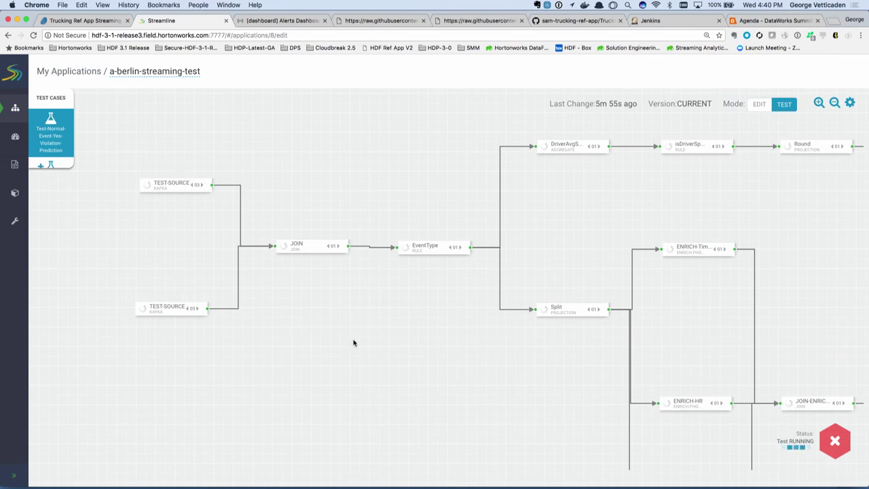
{"action": "left_click_drag", "start_coordinate": [353, 343], "coordinate": [120, 305]}
{"action": "left_click_drag", "start_coordinate": [711, 198], "coordinate": [600, 233]}
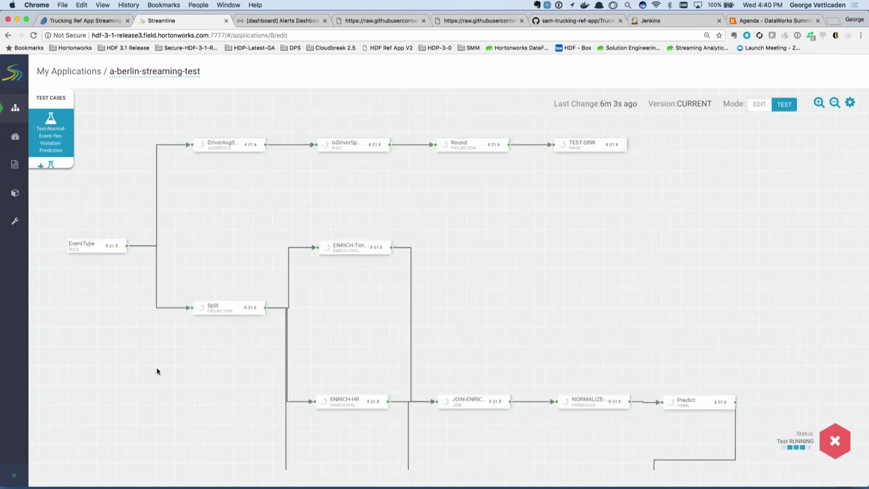
{"action": "left_click_drag", "start_coordinate": [157, 369], "coordinate": [320, 367]}
{"action": "left_click_drag", "start_coordinate": [120, 345], "coordinate": [262, 362]}
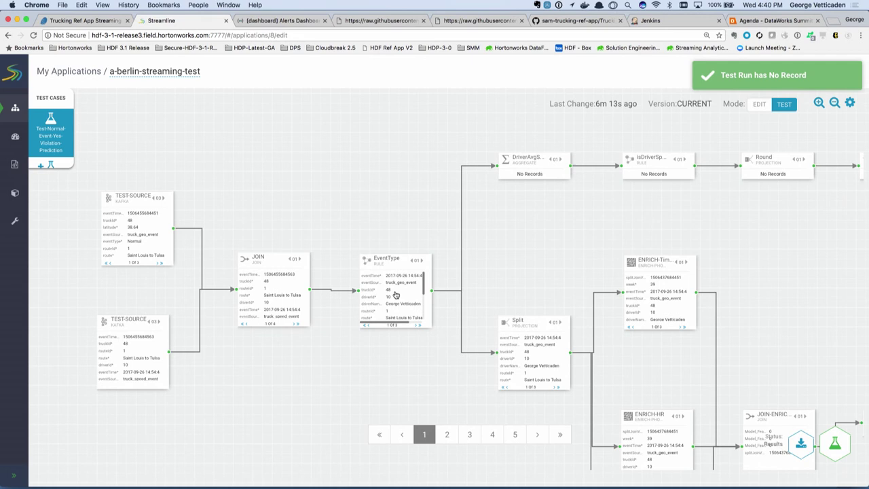
{"action": "left_click_drag", "start_coordinate": [424, 394], "coordinate": [294, 329]}
{"action": "left_click_drag", "start_coordinate": [445, 358], "coordinate": [372, 312]}
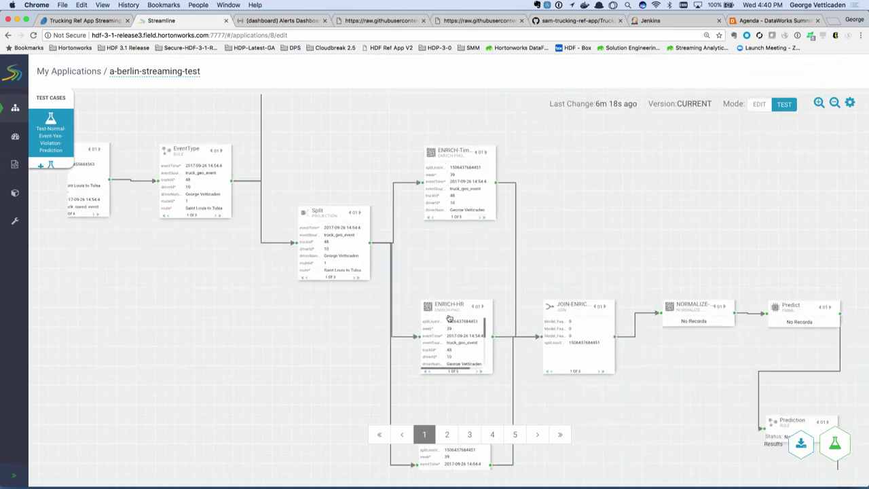
{"action": "left_click", "coordinate": [600, 372]}
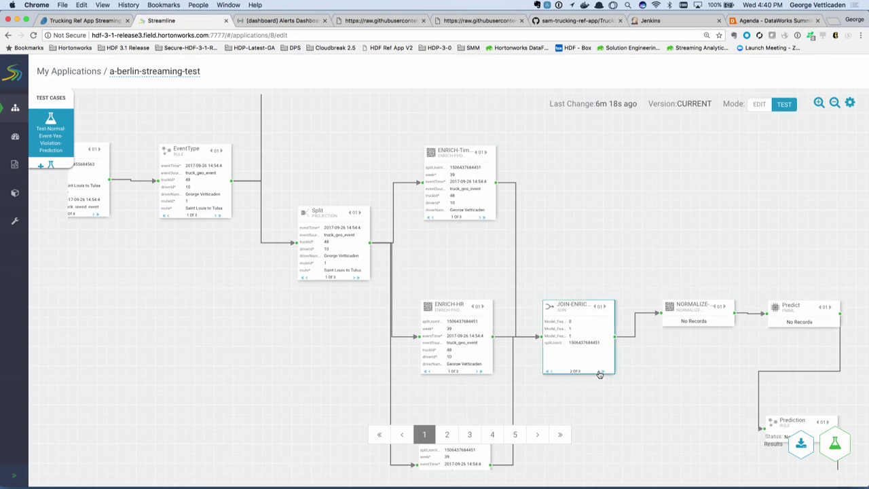
{"action": "left_click", "coordinate": [600, 373]}
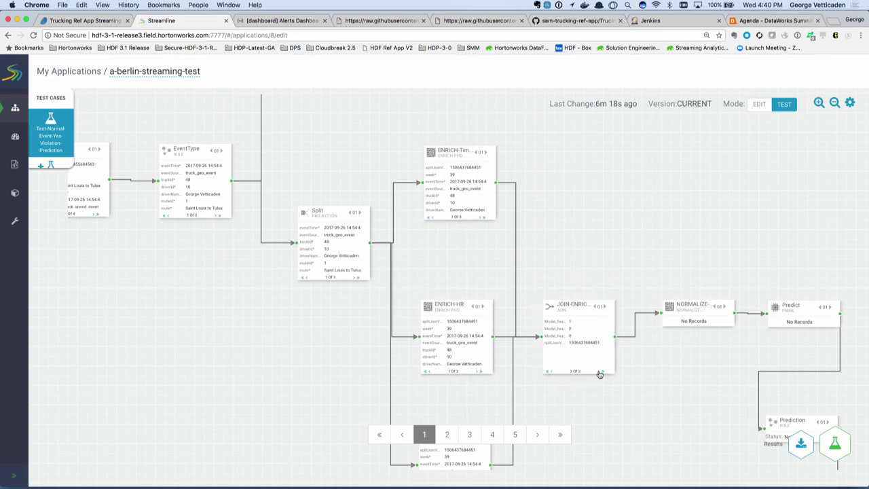
{"action": "left_click_drag", "start_coordinate": [668, 407], "coordinate": [612, 368]}
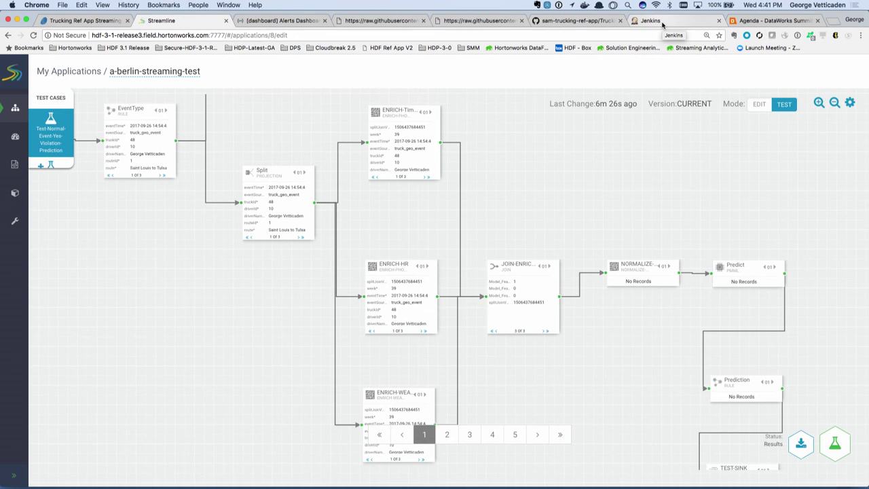
Review the setup, teardown and first test method in TruckingRefAdvancedAppTest.java on GitHub
{"action": "left_click", "coordinate": [571, 21]}
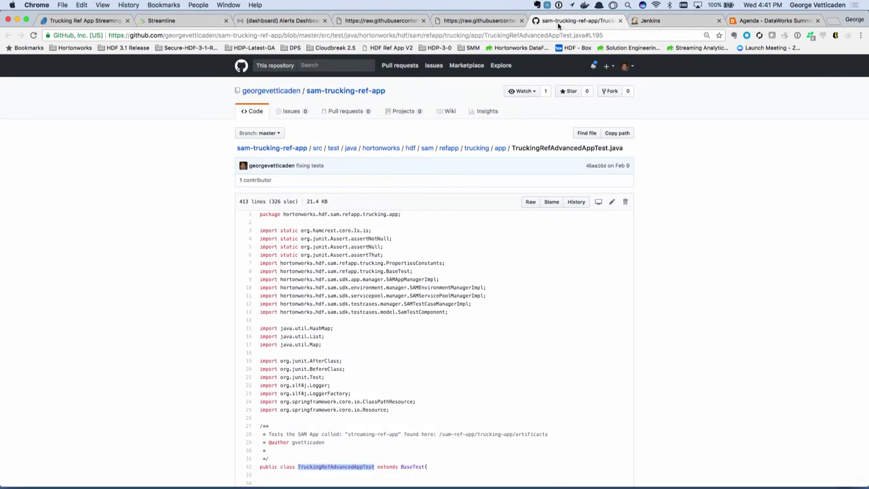
{"action": "scroll", "coordinate": [493, 264], "scroll_direction": "down", "scroll_amount": 5}
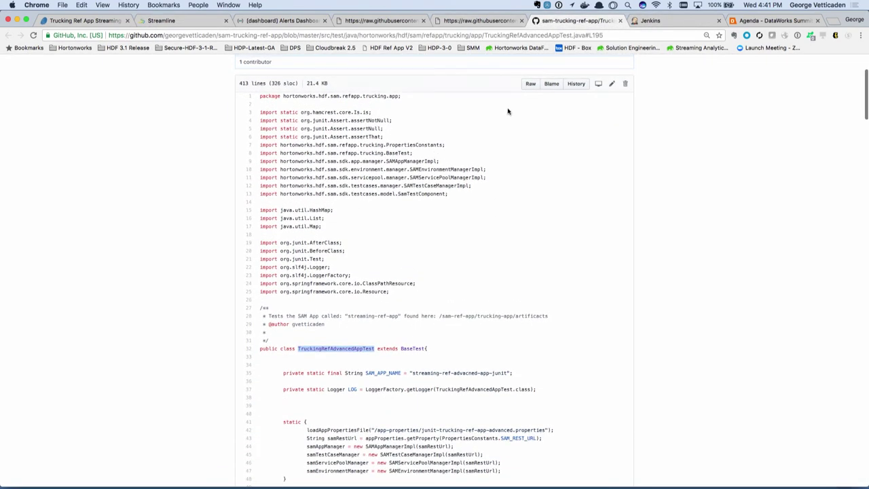
{"action": "scroll", "coordinate": [508, 108], "scroll_direction": "down", "scroll_amount": 5}
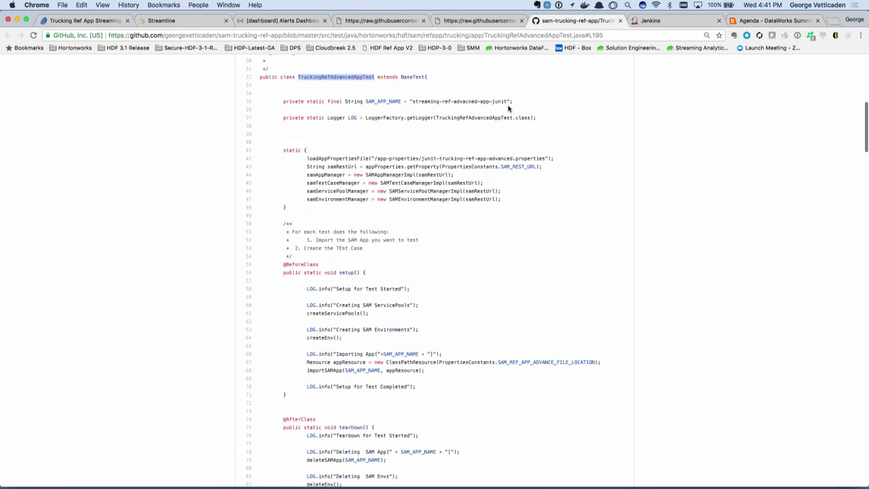
{"action": "scroll", "coordinate": [509, 109], "scroll_direction": "down", "scroll_amount": 3}
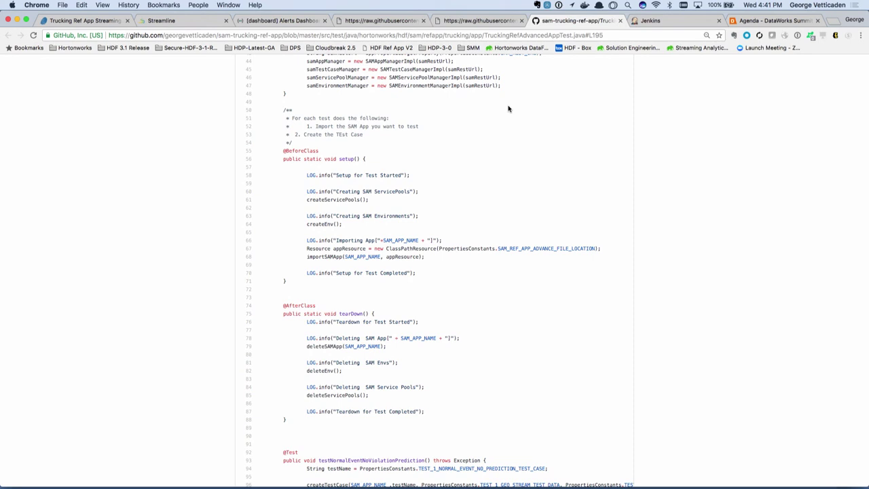
{"action": "scroll", "coordinate": [508, 109], "scroll_direction": "down", "scroll_amount": 10}
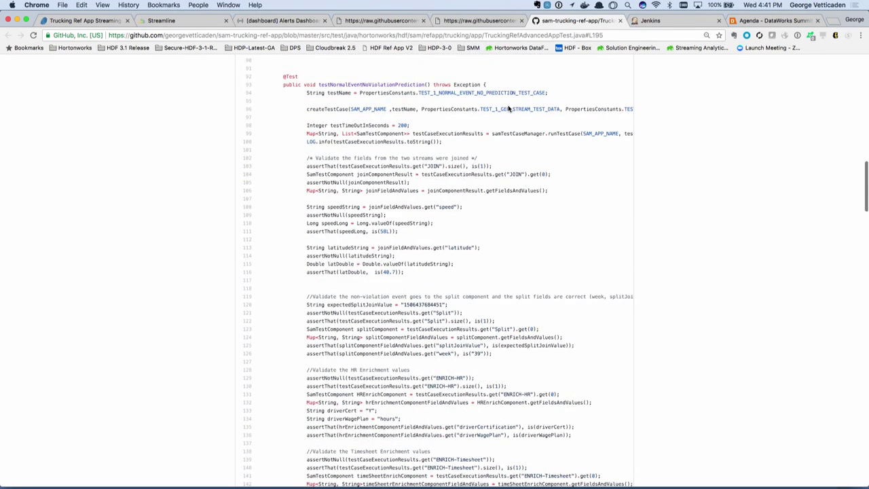
Switch to Jenkins, view the SAM Java SDK pipeline's run history in Blue Ocean, and return to the dashboard
{"action": "left_click", "coordinate": [658, 25]}
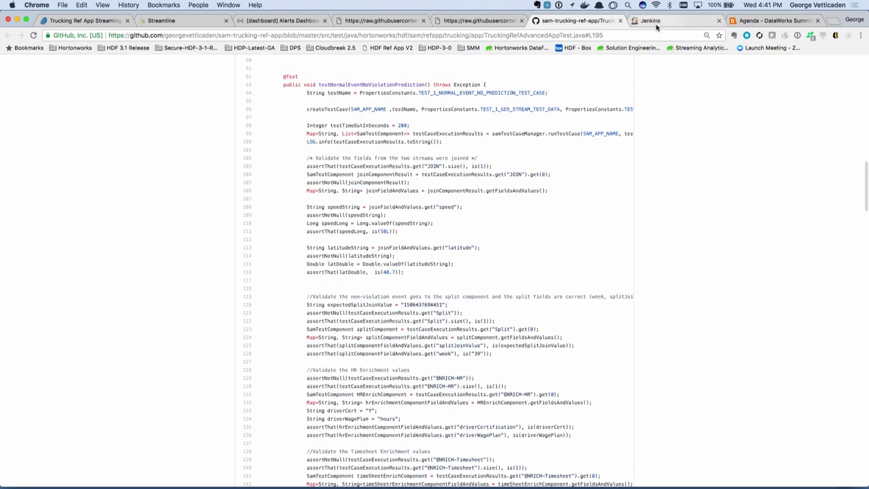
{"action": "left_click", "coordinate": [203, 149]}
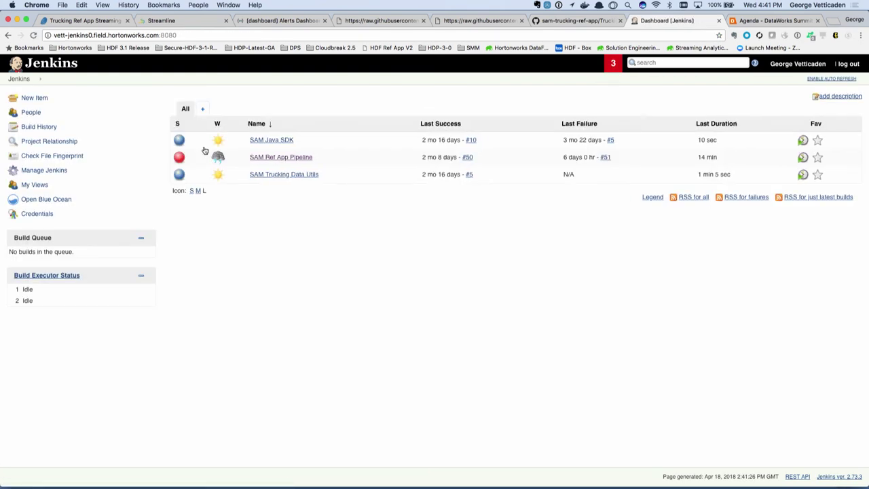
{"action": "left_click", "coordinate": [271, 140]}
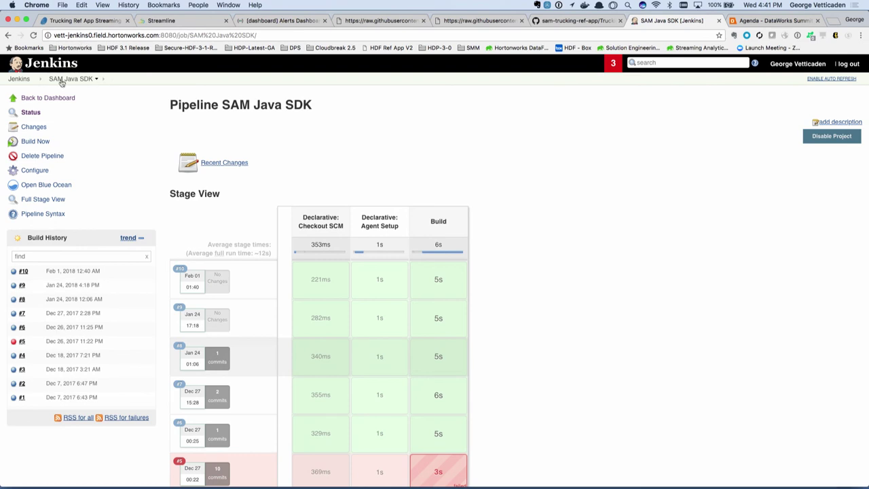
{"action": "left_click", "coordinate": [42, 186]}
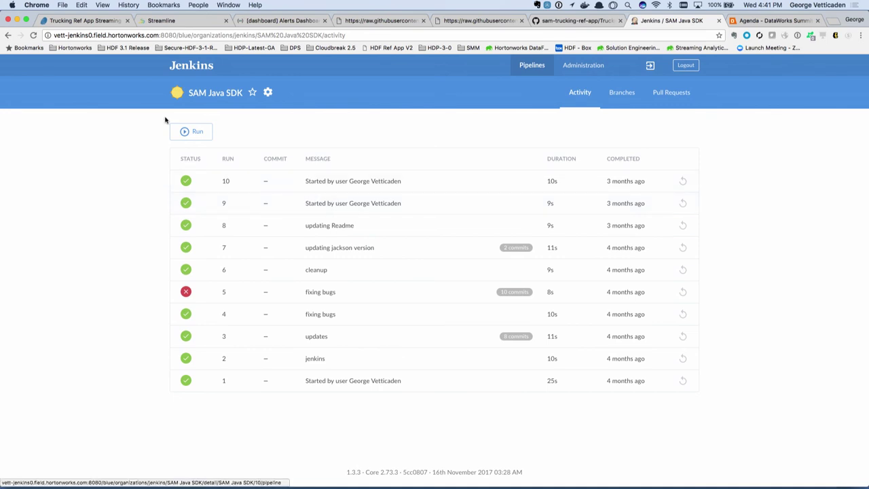
{"action": "left_click", "coordinate": [8, 36]}
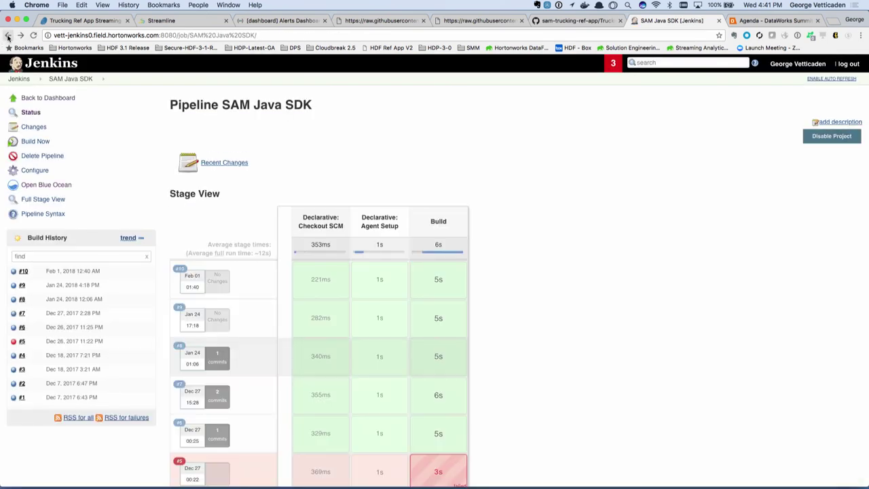
{"action": "left_click", "coordinate": [8, 36]}
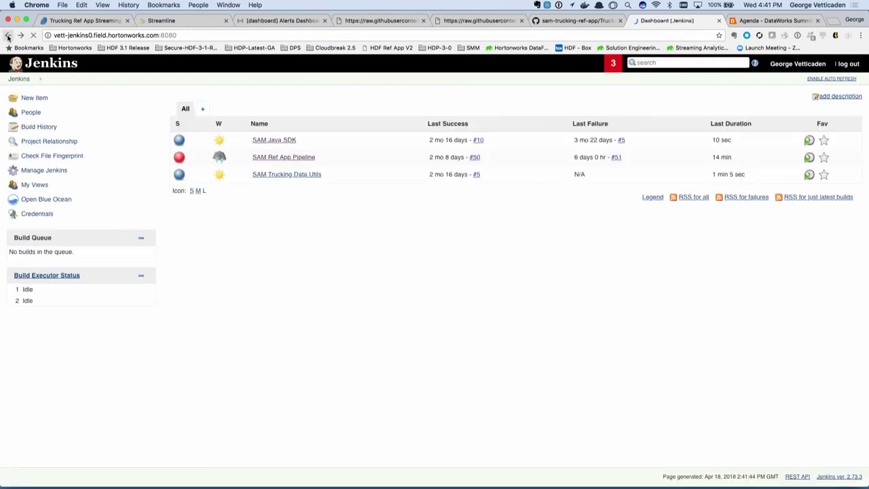
Open run 50 of the SAM Ref App Pipeline in Blue Ocean and inspect its Execute SAM Test Cases using Junit stage
{"action": "left_click", "coordinate": [288, 158]}
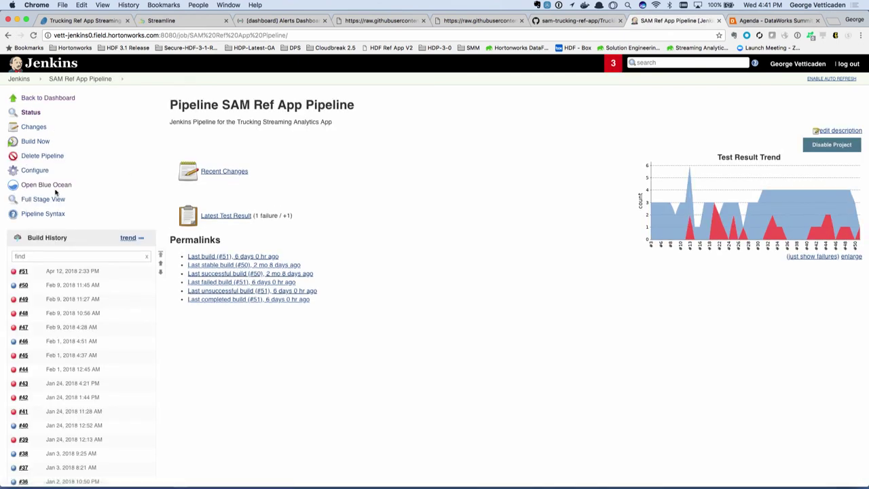
{"action": "left_click", "coordinate": [55, 185]}
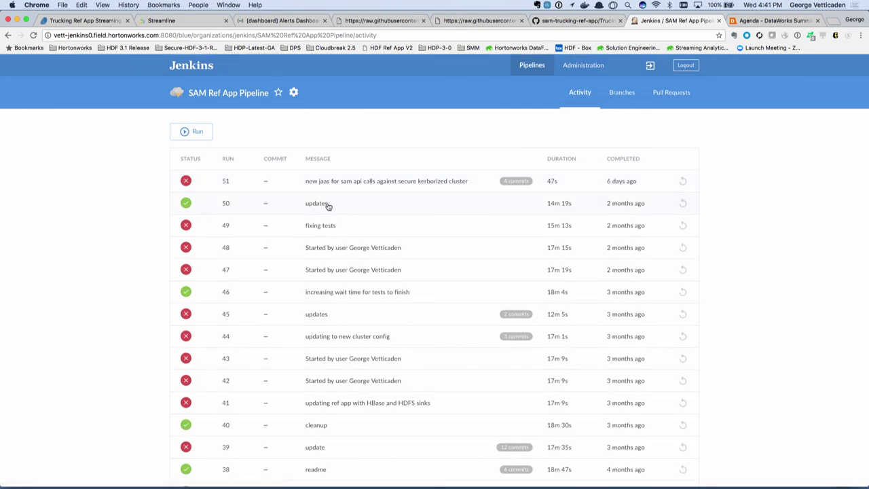
{"action": "left_click", "coordinate": [328, 205]}
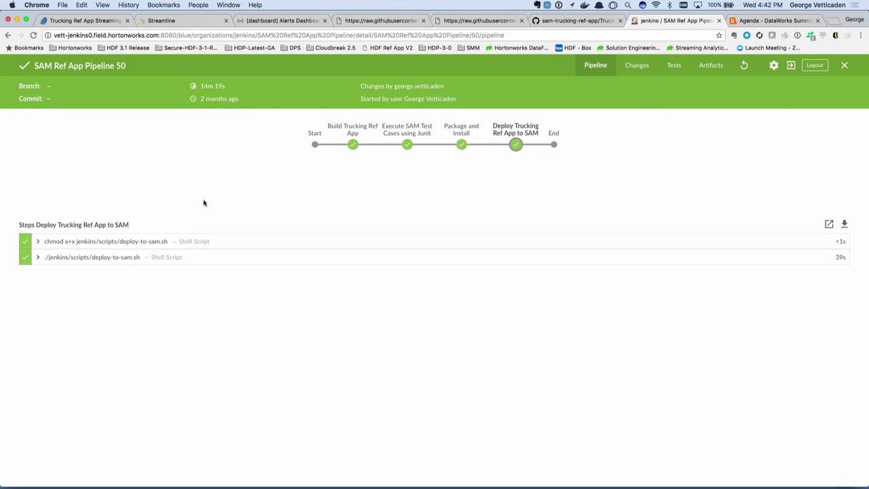
{"action": "left_click", "coordinate": [408, 144]}
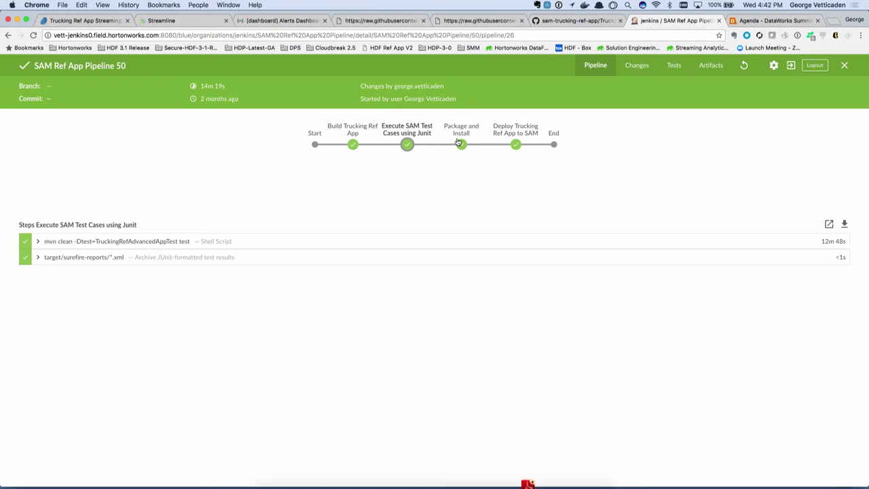
{"action": "mouse_move", "coordinate": [459, 142]}
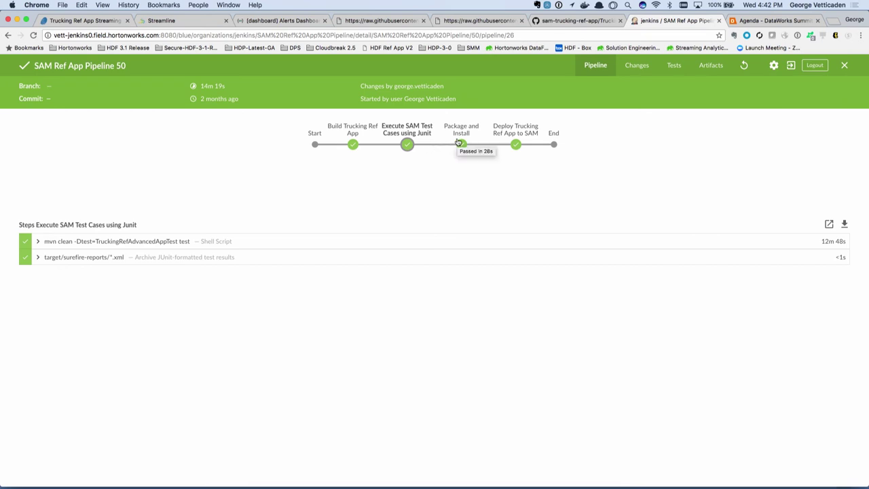